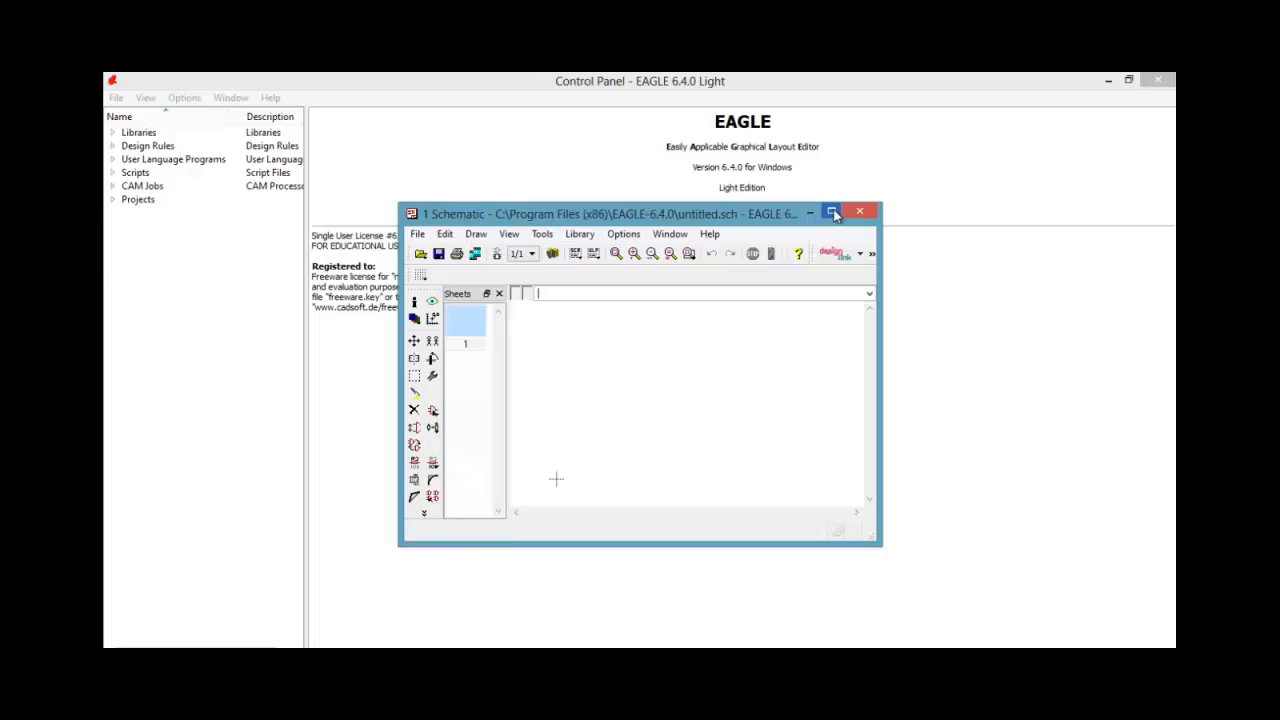
# Load all the library files from the EAGLE-6.4.0 lbr folder for use in the maximized schematic
pyautogui.click(833, 212)
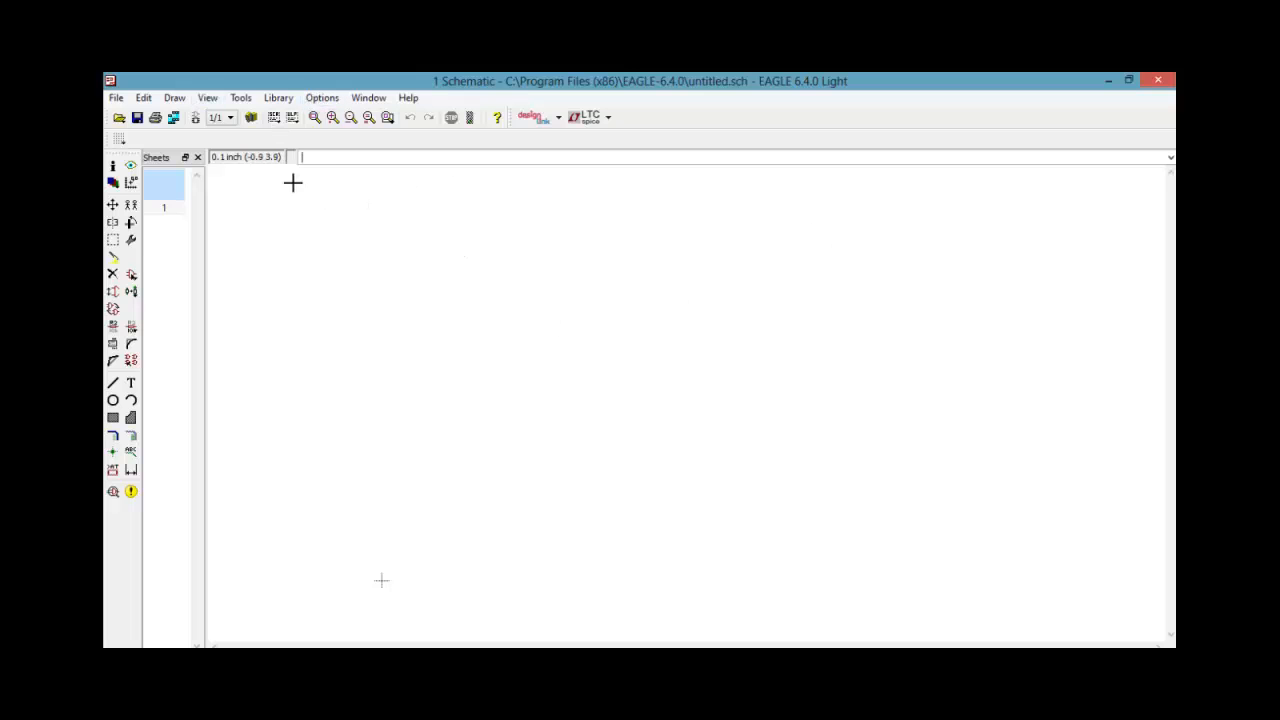
pyautogui.click(279, 99)
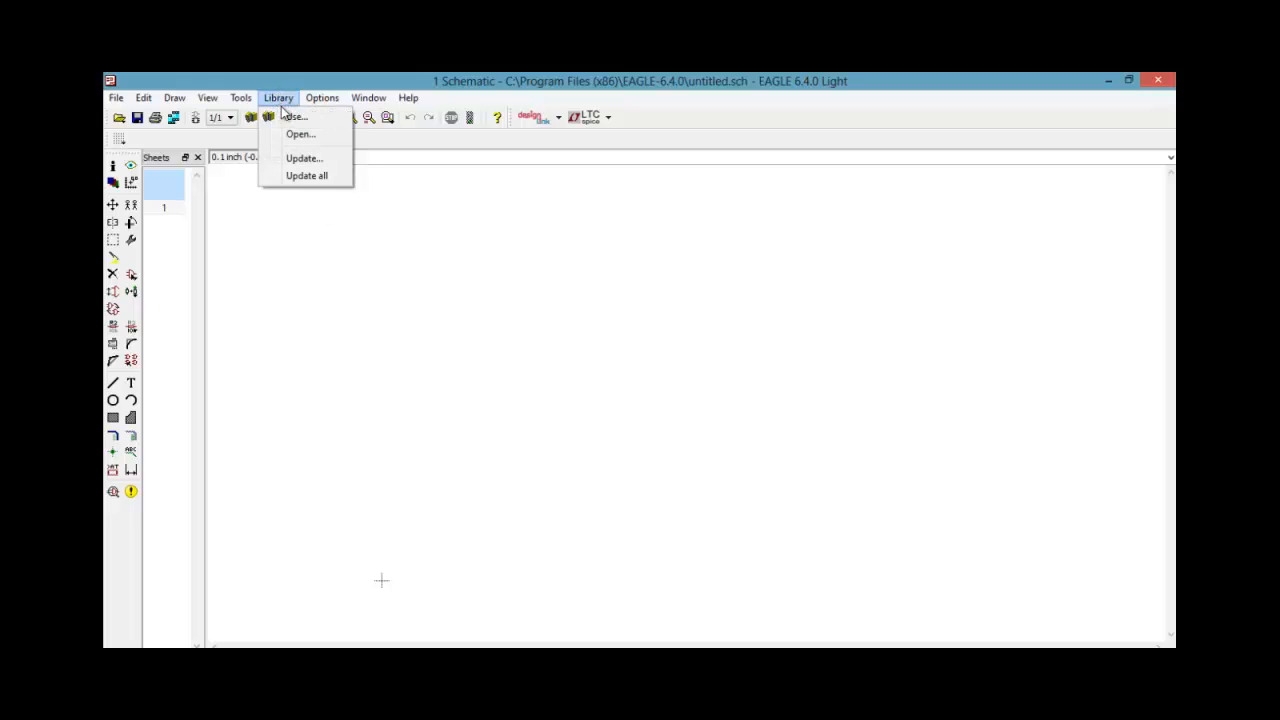
pyautogui.click(288, 116)
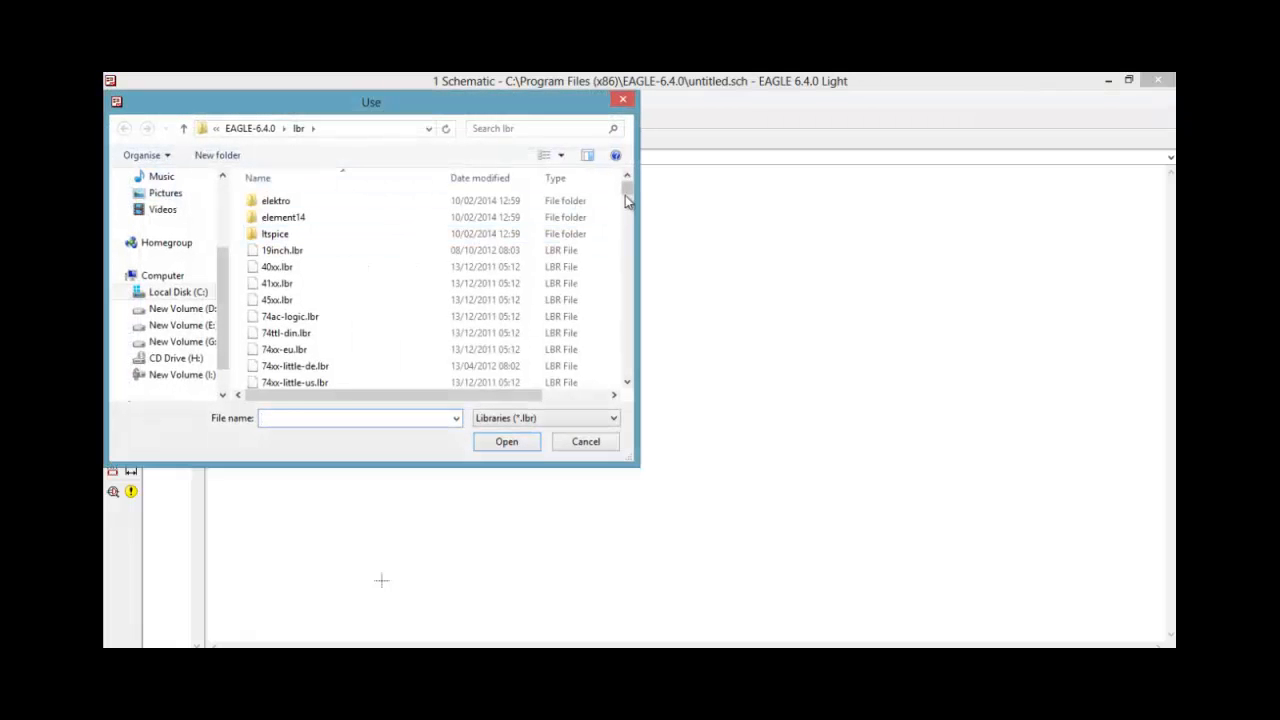
pyautogui.moveTo(632, 194)
pyautogui.mouseDown()
pyautogui.moveTo(626, 366)
pyautogui.moveTo(624, 180)
pyautogui.mouseUp()
pyautogui.click(370, 201)
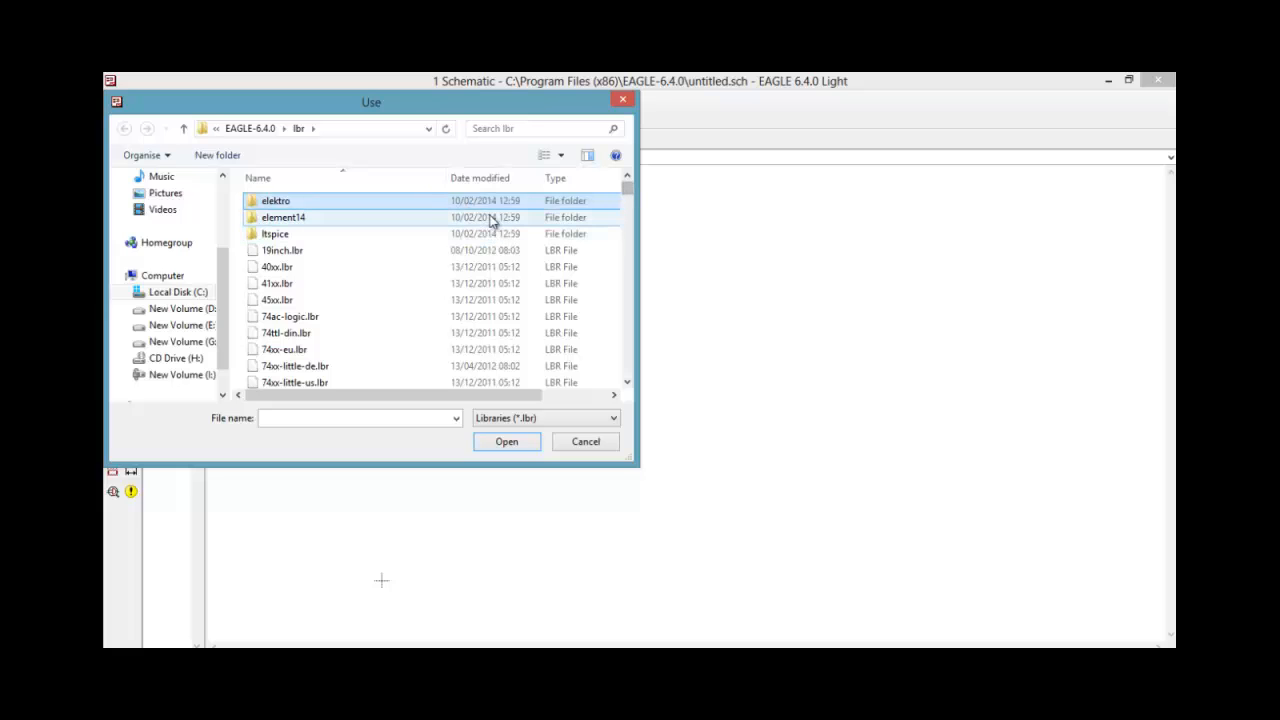
pyautogui.moveTo(634, 188); pyautogui.dragTo(648, 402)
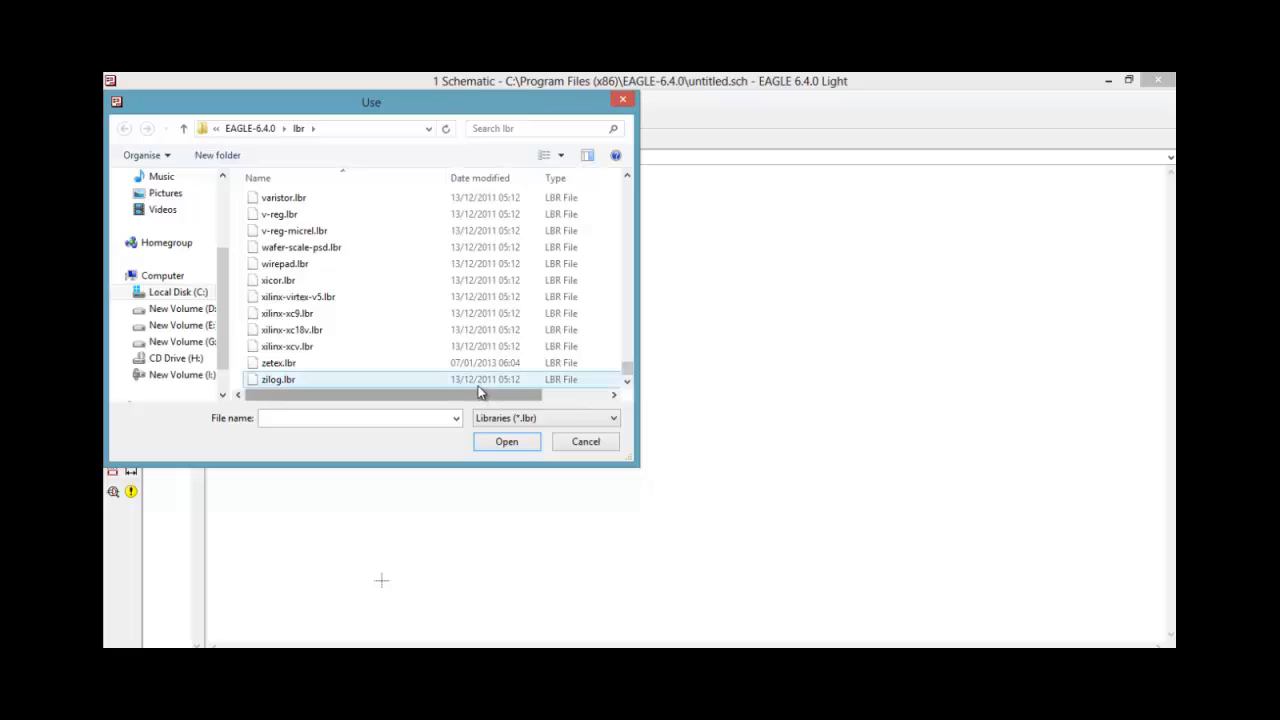
pyautogui.hotkey('ctrl', 'a')
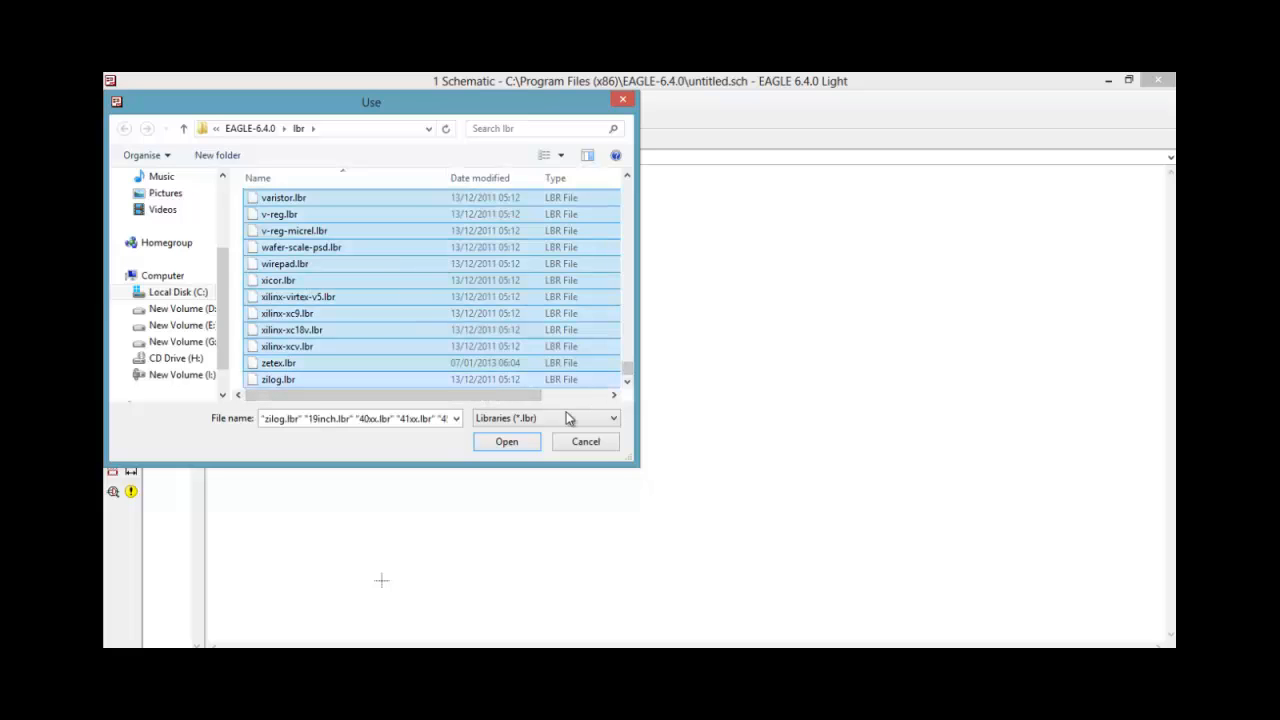
pyautogui.click(523, 444)
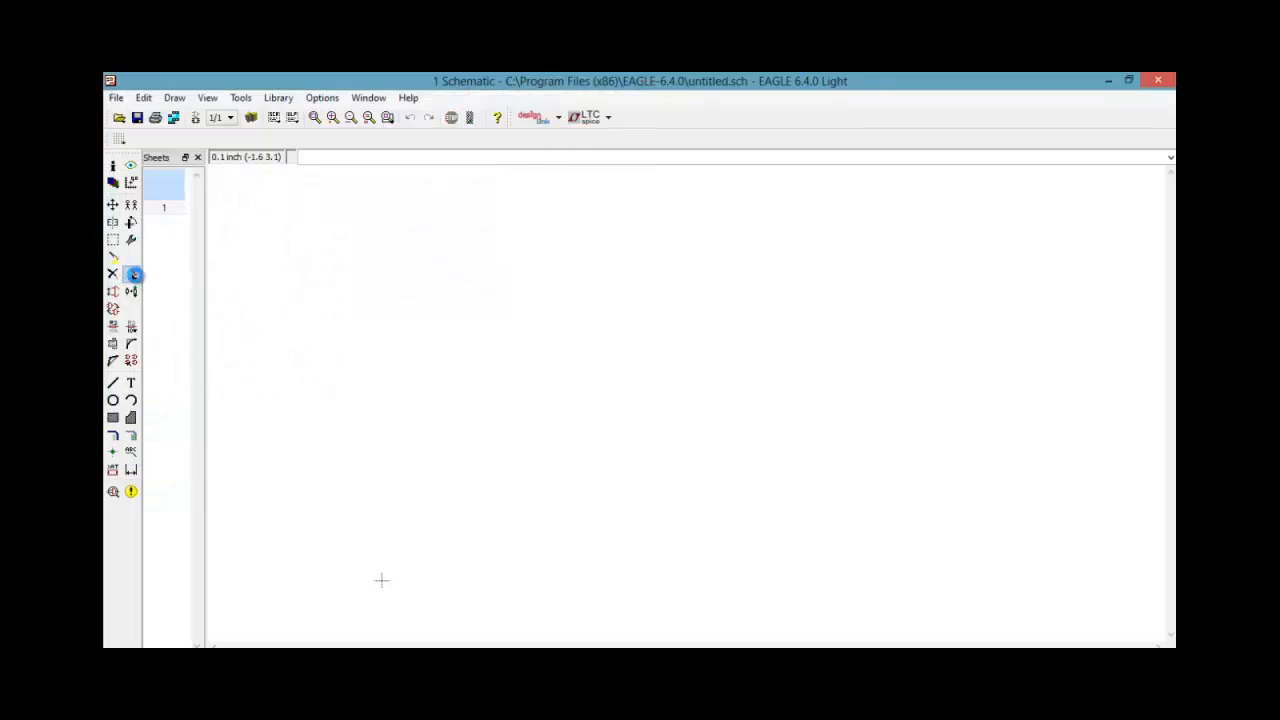
# Browse the devices of the 40xx CMOS logic library in the Add dialog without placing a part
pyautogui.click(131, 274)
pyautogui.moveTo(416, 86); pyautogui.dragTo(756, 139)
pyautogui.moveTo(724, 182)
pyautogui.mouseDown()
pyautogui.moveTo(725, 195)
pyautogui.moveTo(724, 180)
pyautogui.mouseUp()
pyautogui.click(469, 199)
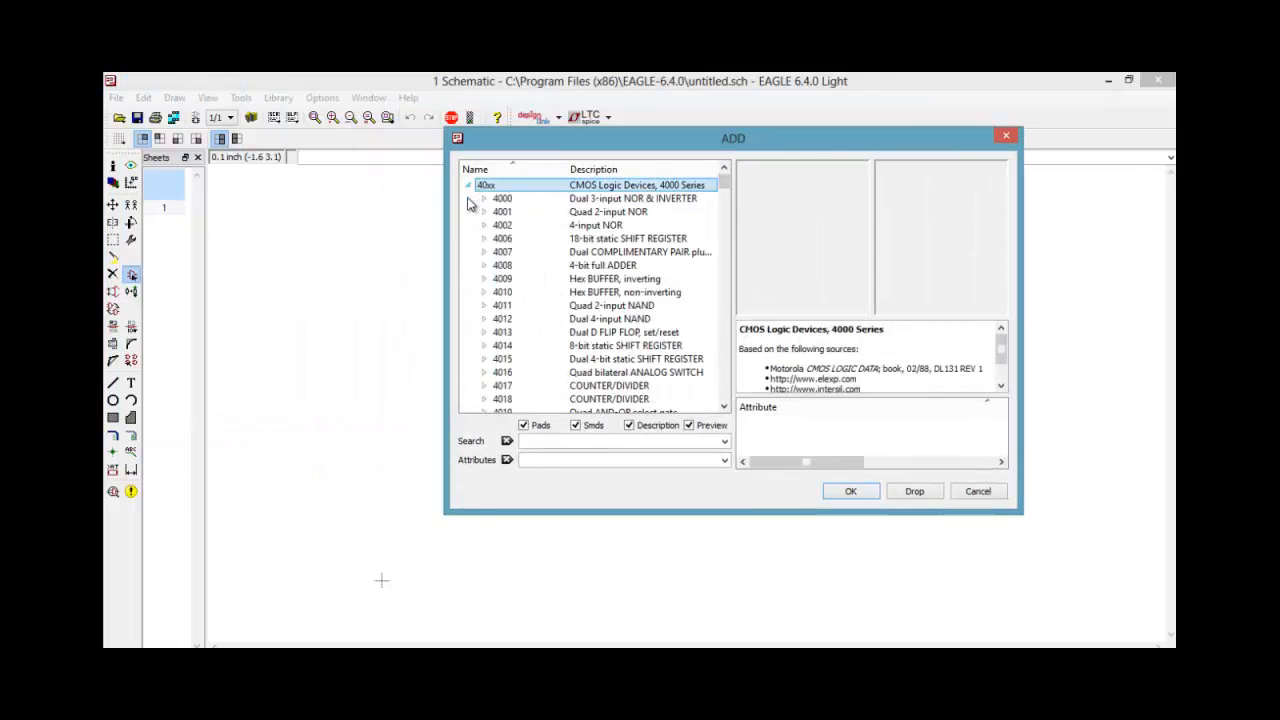
pyautogui.click(508, 200)
pyautogui.press('Down')
pyautogui.press('Down')
pyautogui.press('Down')
pyautogui.press('Down')
pyautogui.press('Down')
pyautogui.press('Down')
pyautogui.press('Down')
pyautogui.press('Down')
pyautogui.press('Down')
pyautogui.press('Down')
pyautogui.press('Down')
pyautogui.press('Down')
pyautogui.press('Down')
pyautogui.press('Down')
pyautogui.press('Down')
pyautogui.press('Down')
pyautogui.press('Down')
pyautogui.press('Down')
pyautogui.press('Down')
pyautogui.press('Down')
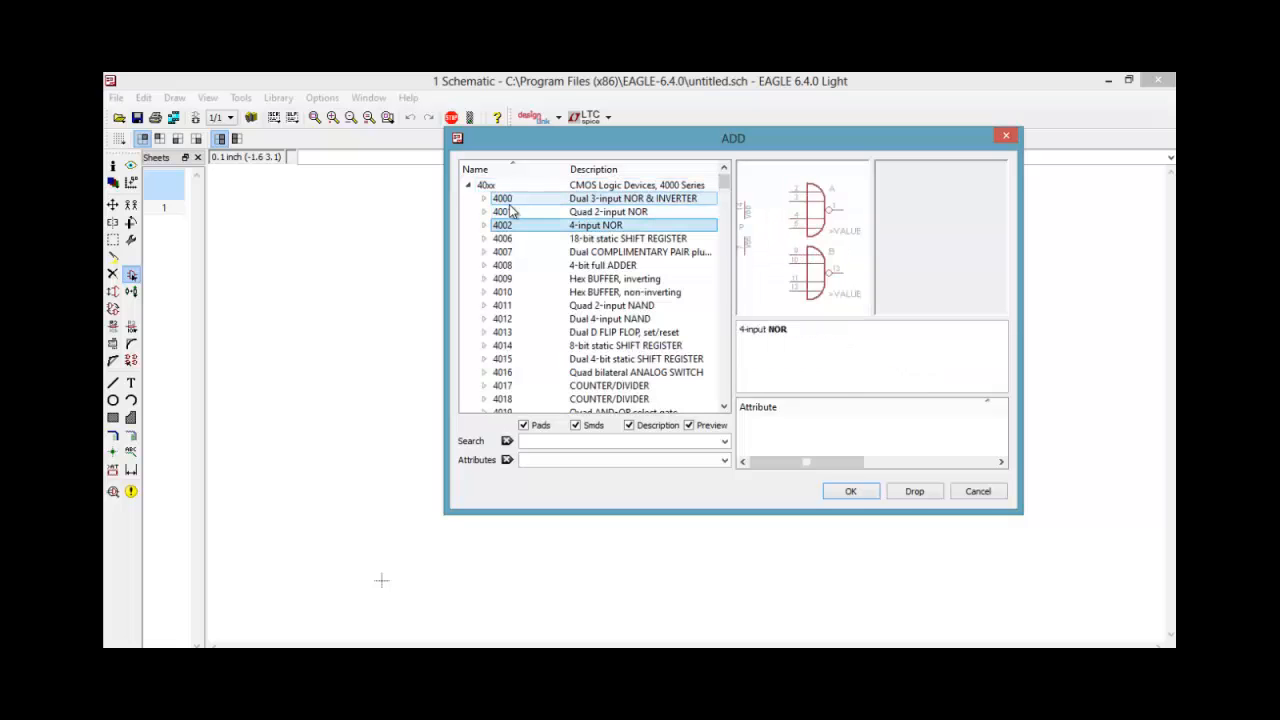
pyautogui.press('Down')
pyautogui.press('Down')
pyautogui.press('Down')
pyautogui.press('Down')
pyautogui.press('Down')
pyautogui.press('Down')
pyautogui.press('Down')
pyautogui.press('Down')
pyautogui.press('Down')
pyautogui.press('Down')
pyautogui.press('Down')
pyautogui.press('Down')
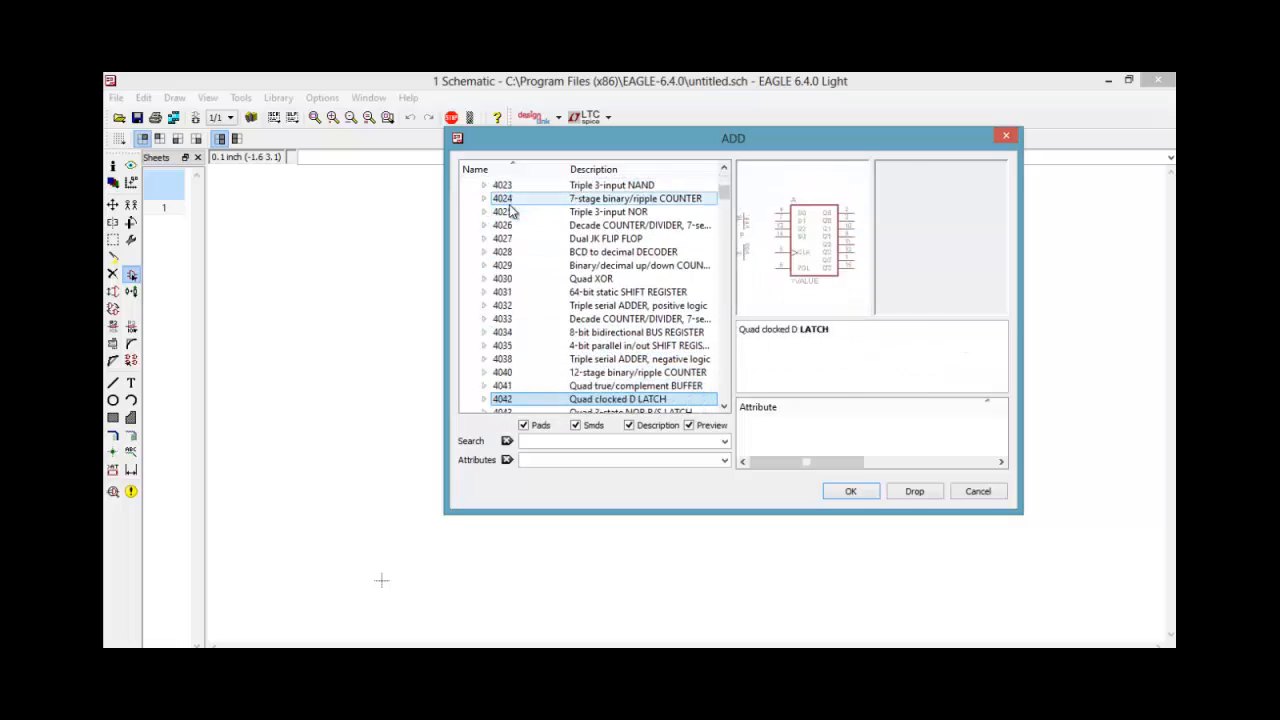
pyautogui.press('Down')
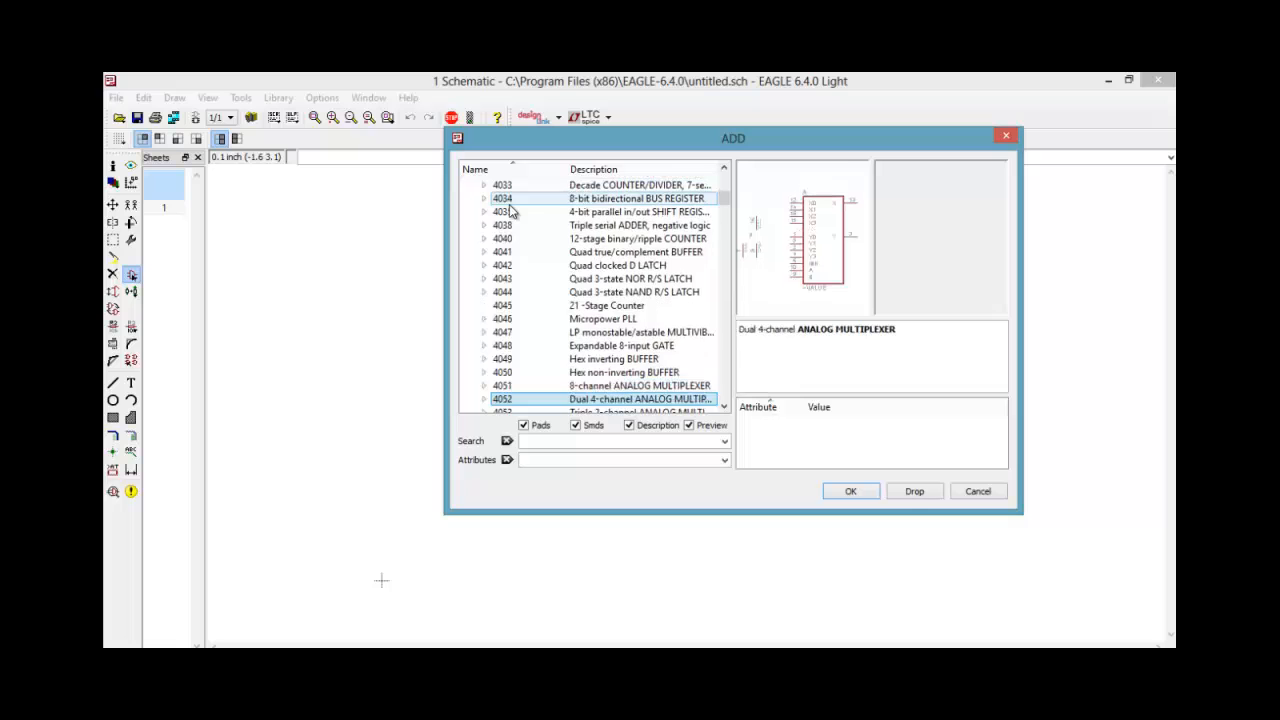
pyautogui.press('Down')
pyautogui.press('Down')
pyautogui.press('Down')
pyautogui.press('Down')
pyautogui.press('Down')
pyautogui.press('Down')
pyautogui.press('Down')
pyautogui.press('Down')
pyautogui.press('Down')
pyautogui.press('Down')
pyautogui.press('Down')
pyautogui.press('Down')
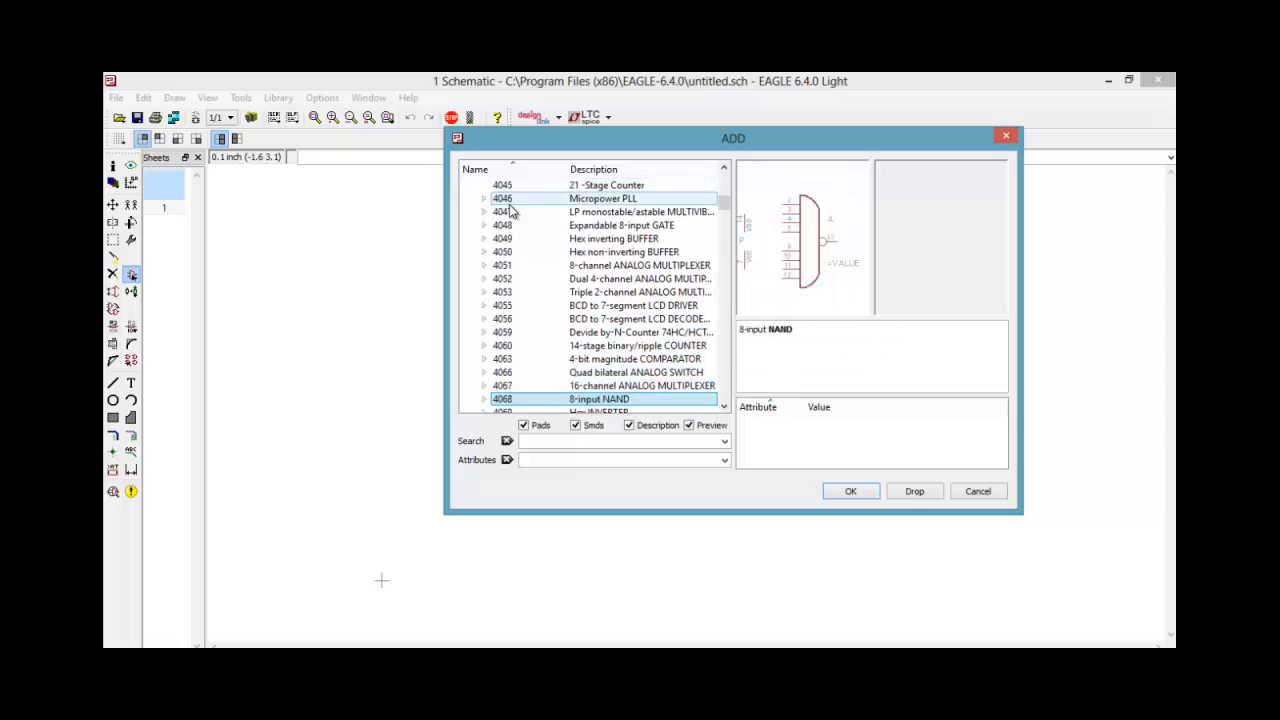
pyautogui.press('Down')
pyautogui.press('Down')
pyautogui.press('Down')
pyautogui.press('Down')
pyautogui.press('Down')
pyautogui.press('Down')
pyautogui.press('Down')
pyautogui.press('Down')
pyautogui.click(977, 491)
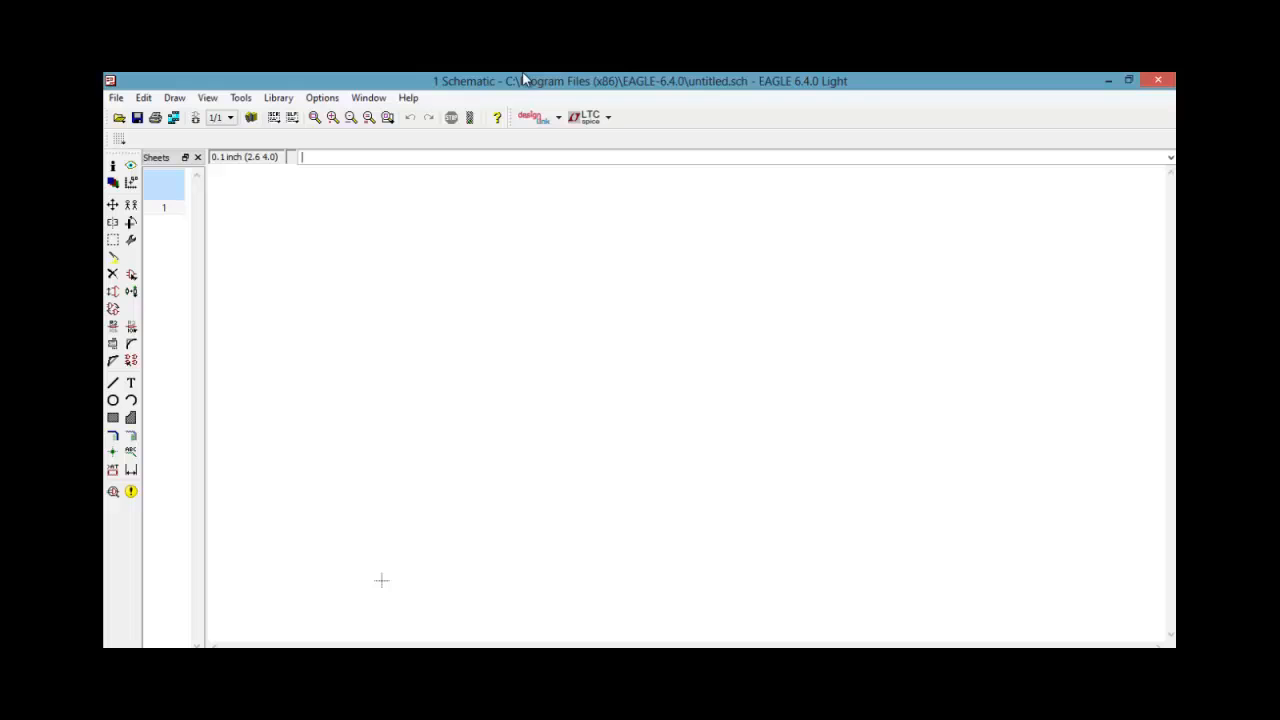
# Clear the Control Panel off the desktop and open the adafruit-Adafruit-Eagle-Library-2a72a48 folder
pyautogui.moveTo(664, 80); pyautogui.dragTo(793, 131)
pyautogui.click(1110, 84)
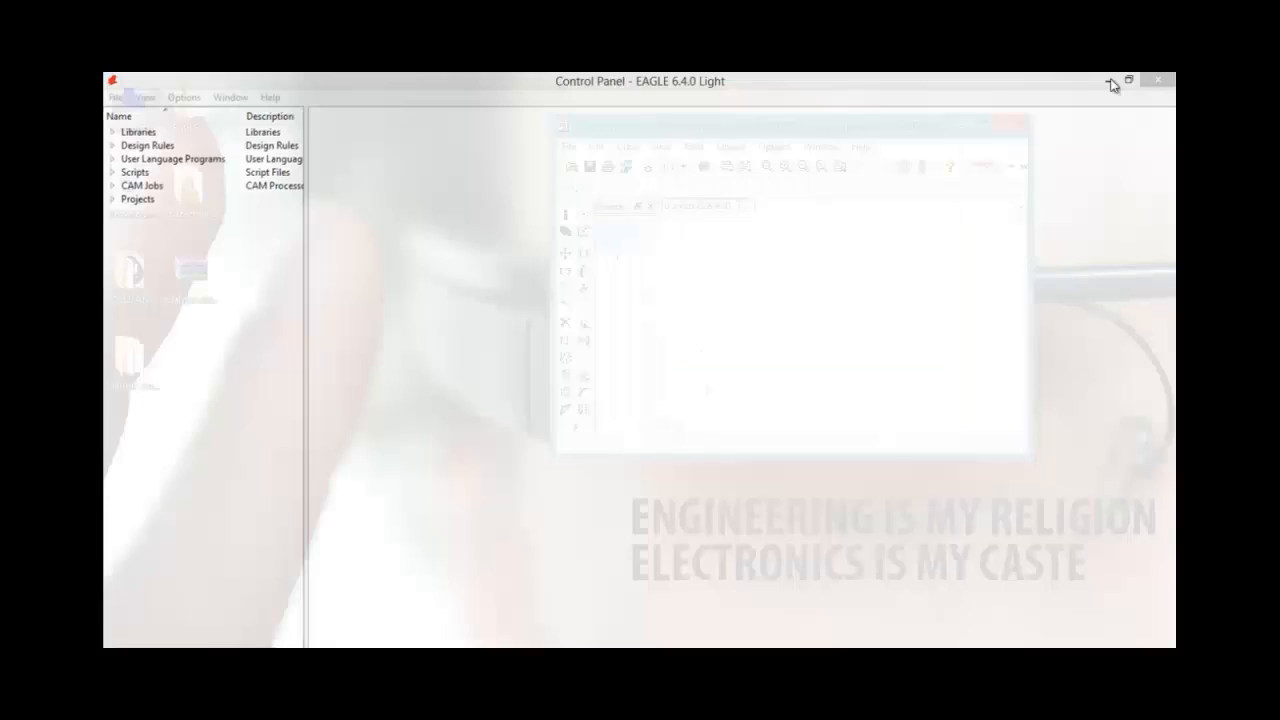
pyautogui.moveTo(883, 131); pyautogui.dragTo(783, 121)
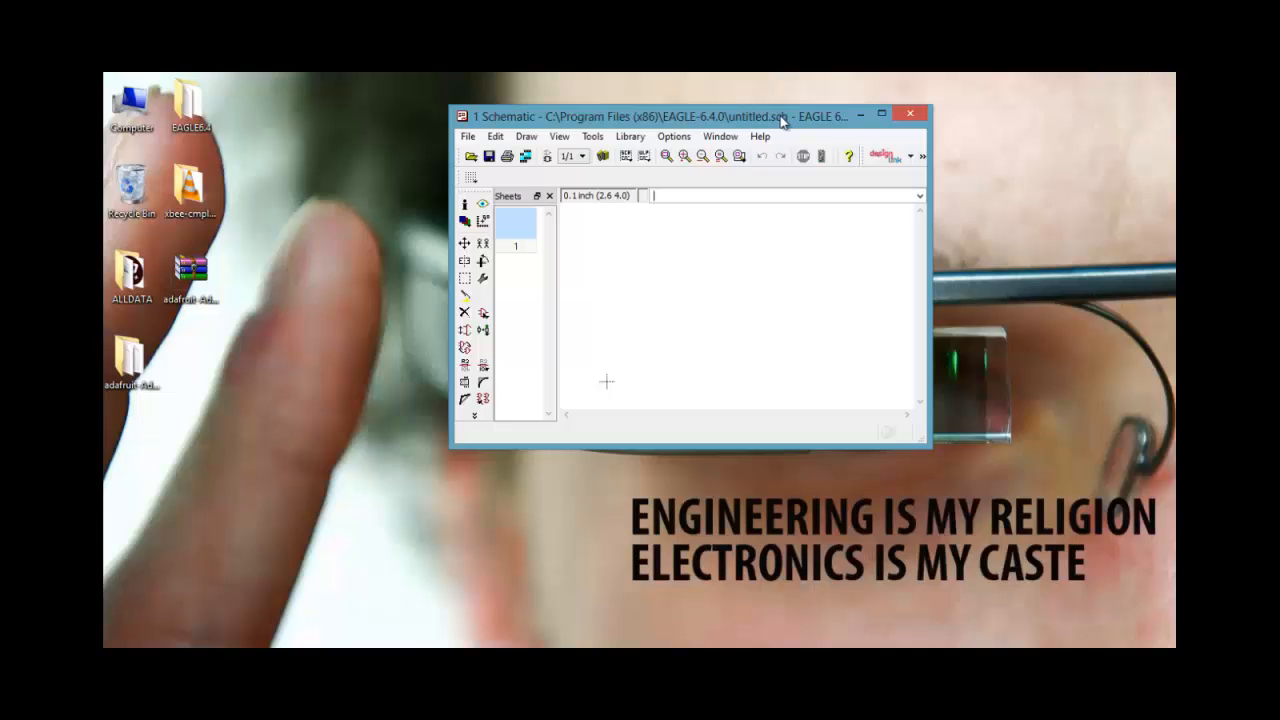
pyautogui.moveTo(783, 121); pyautogui.dragTo(652, 121)
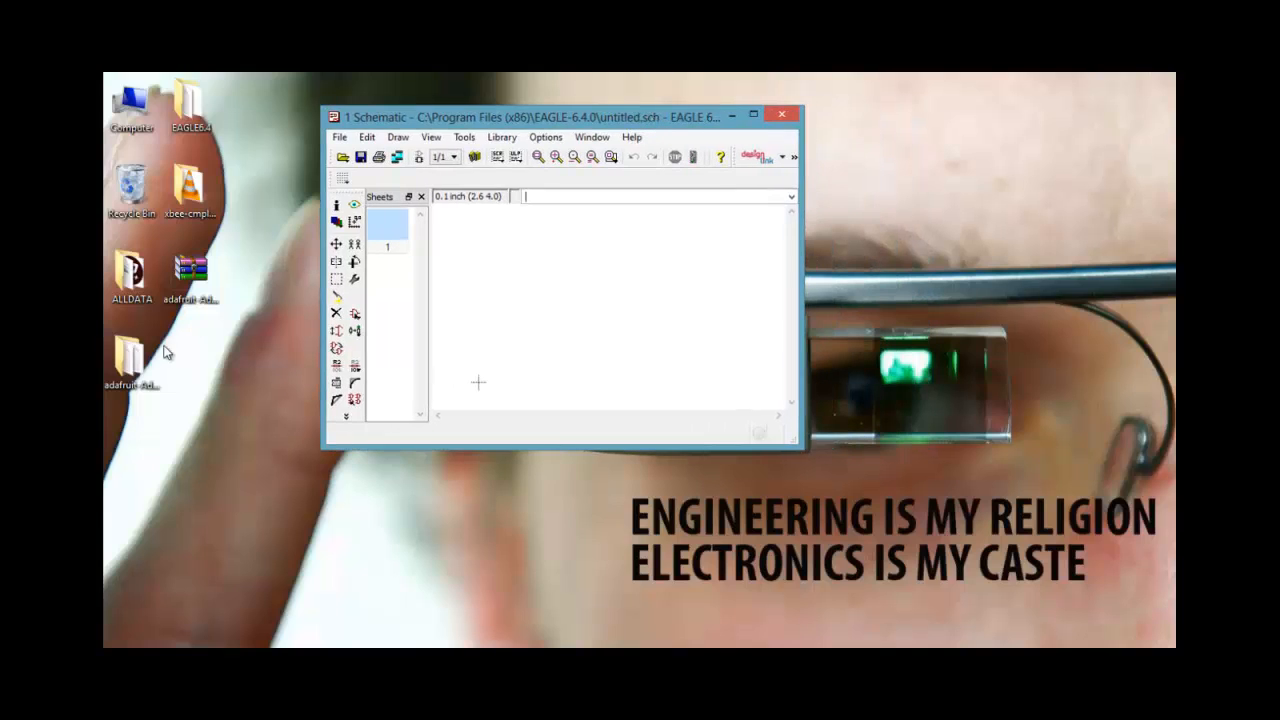
pyautogui.moveTo(560, 118); pyautogui.dragTo(600, 96)
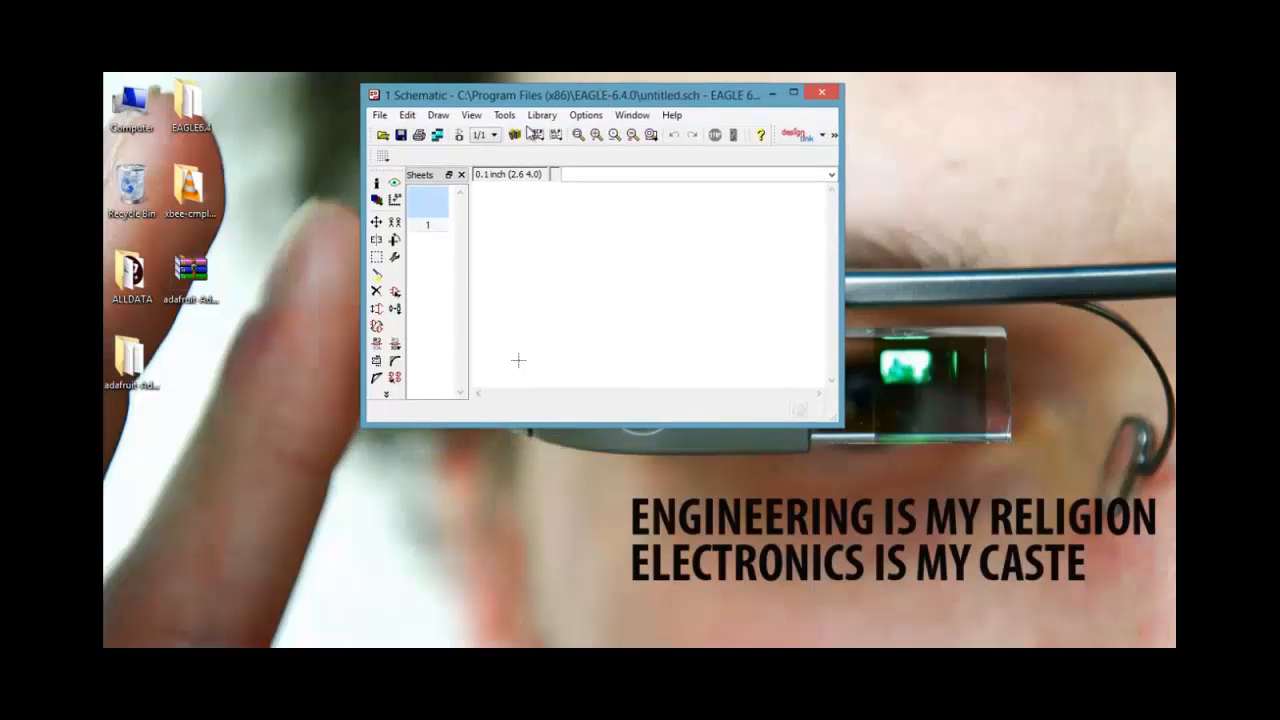
pyautogui.doubleClick(135, 365)
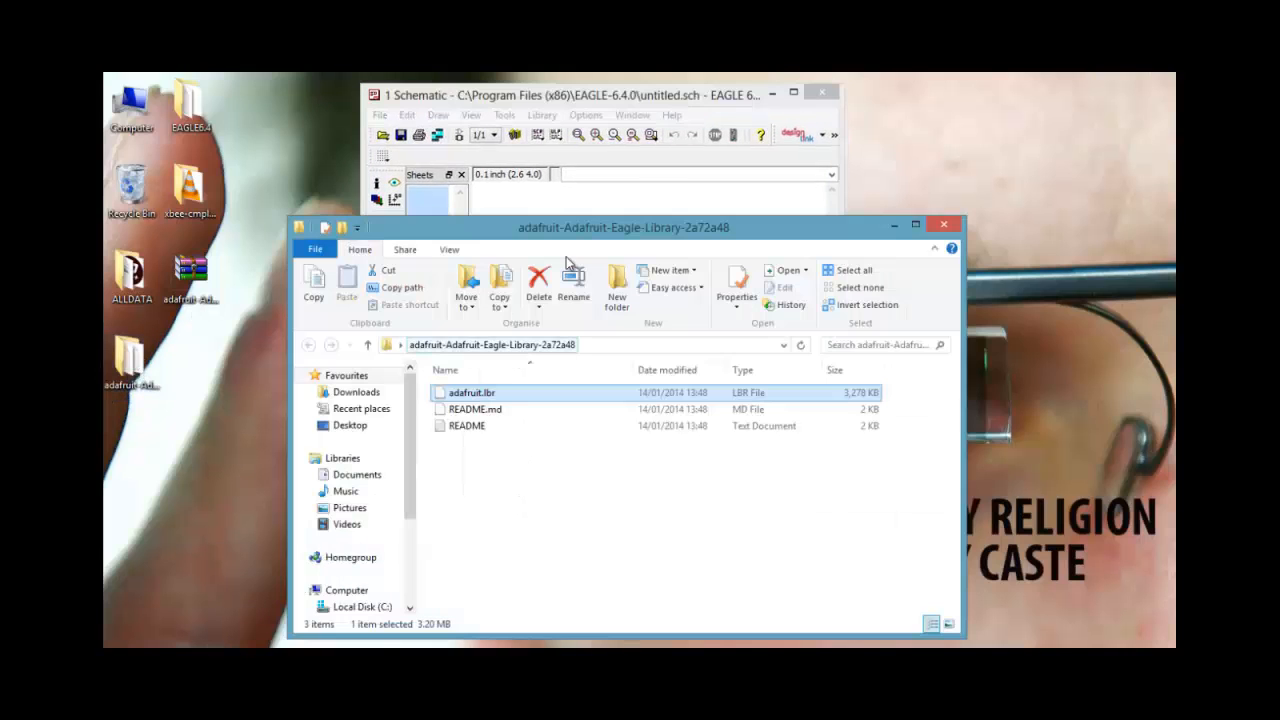
pyautogui.moveTo(604, 234); pyautogui.dragTo(468, 193)
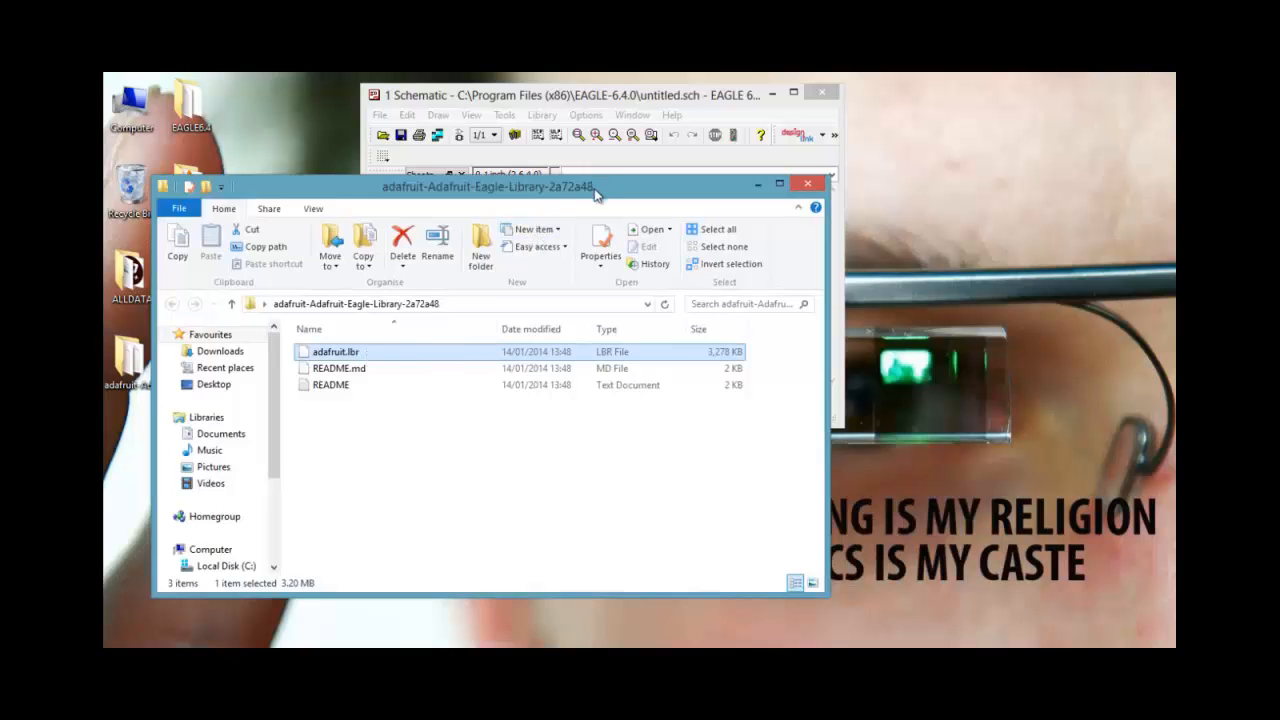
pyautogui.moveTo(594, 194); pyautogui.dragTo(772, 172)
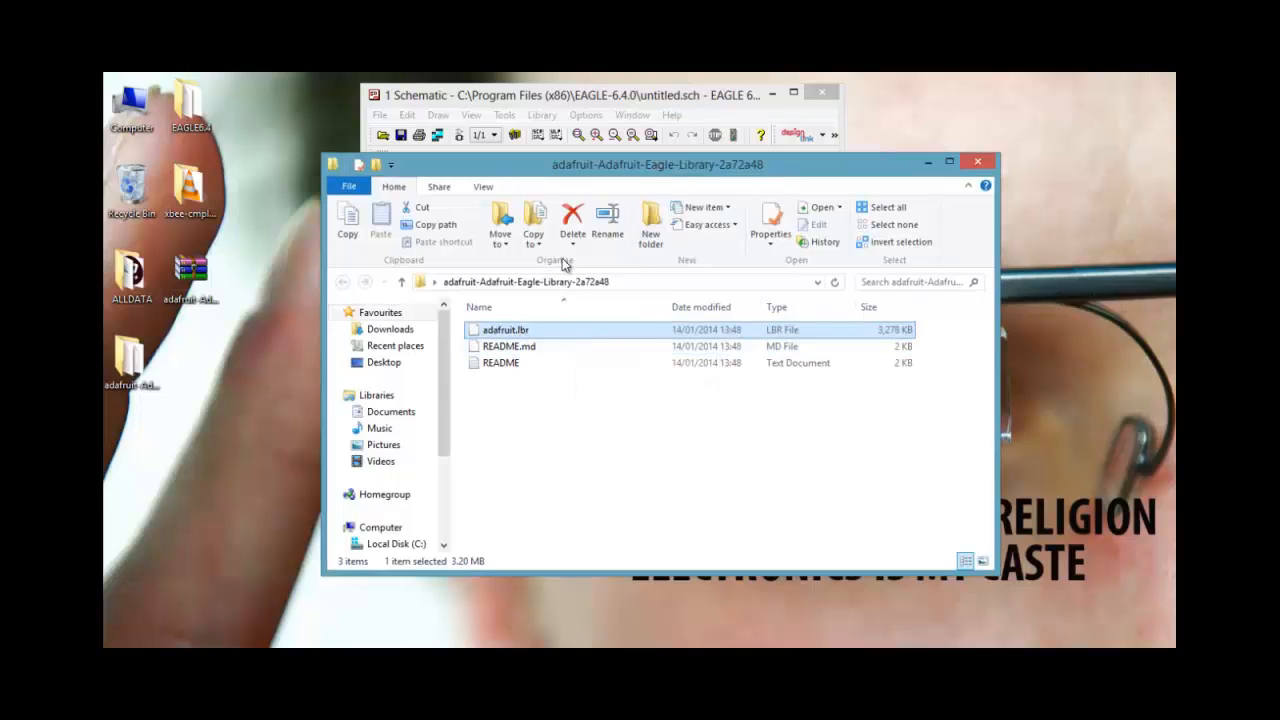
pyautogui.moveTo(612, 172); pyautogui.dragTo(569, 172)
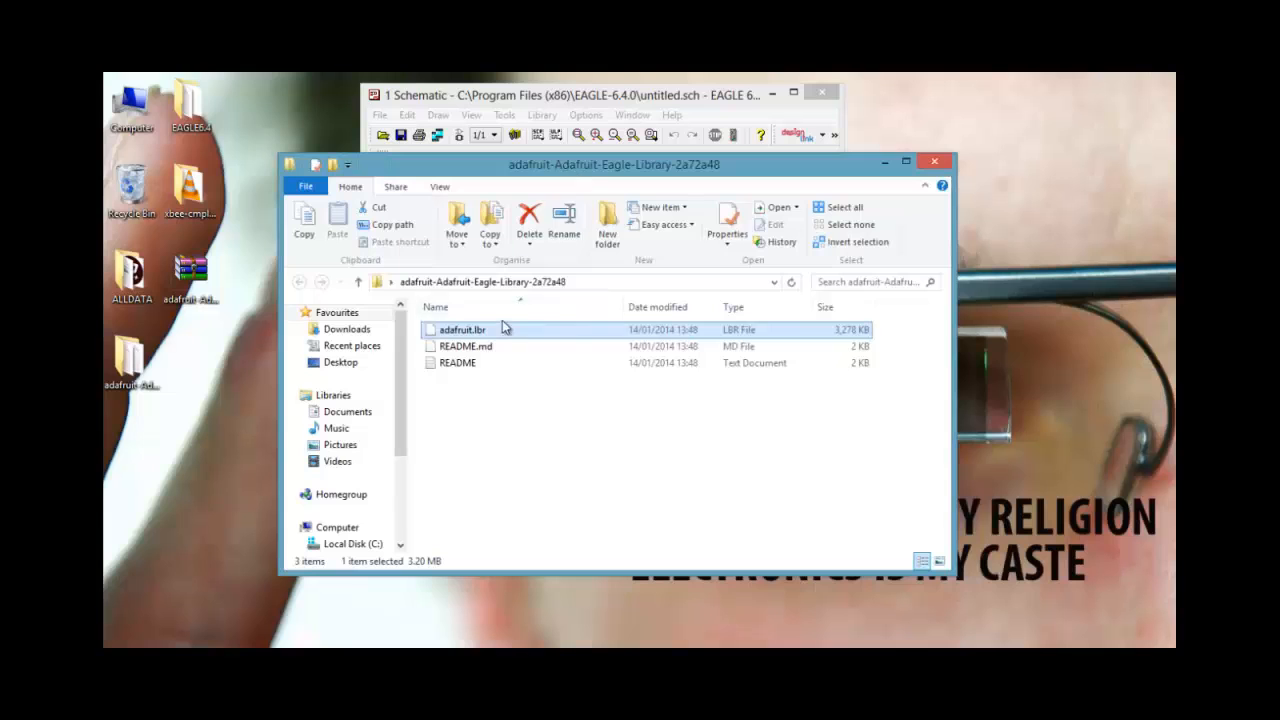
# Open the lbr folder under C:\Program Files (x86)\EAGLE-6.4.0 in a second window beside the Adafruit folder
pyautogui.doubleClick(131, 110)
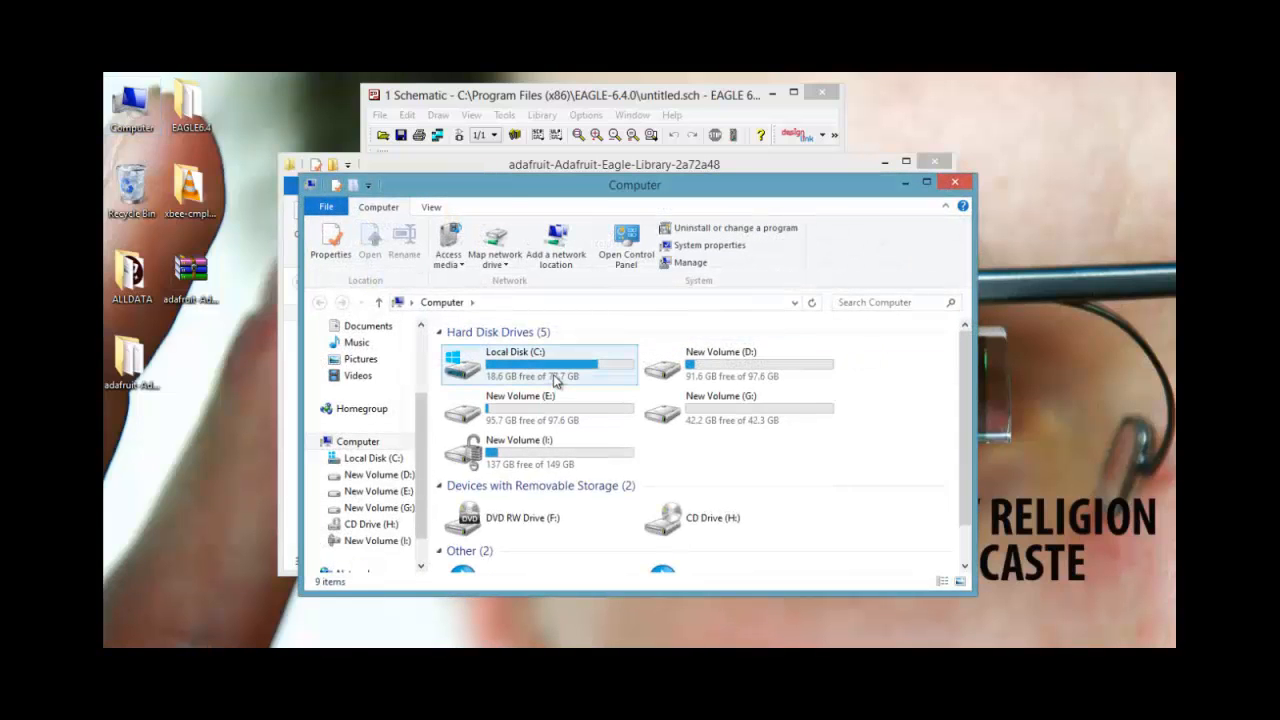
pyautogui.doubleClick(555, 377)
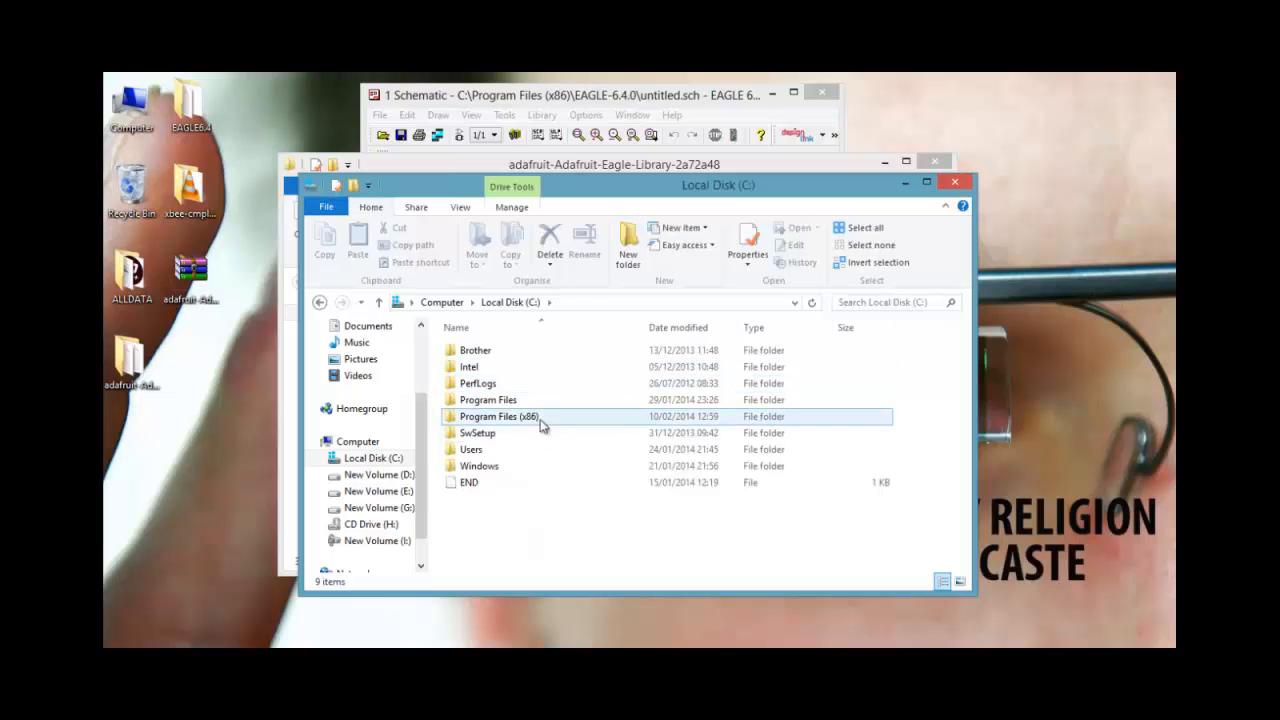
pyautogui.doubleClick(499, 416)
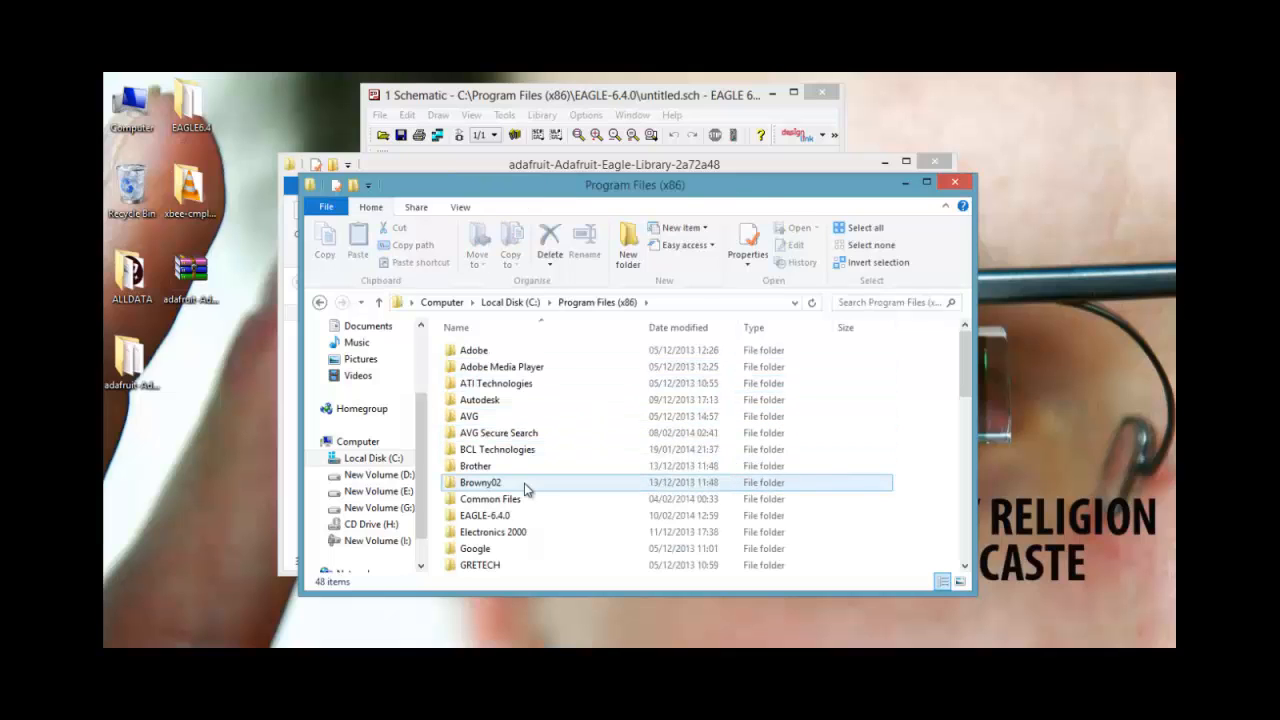
pyautogui.doubleClick(527, 516)
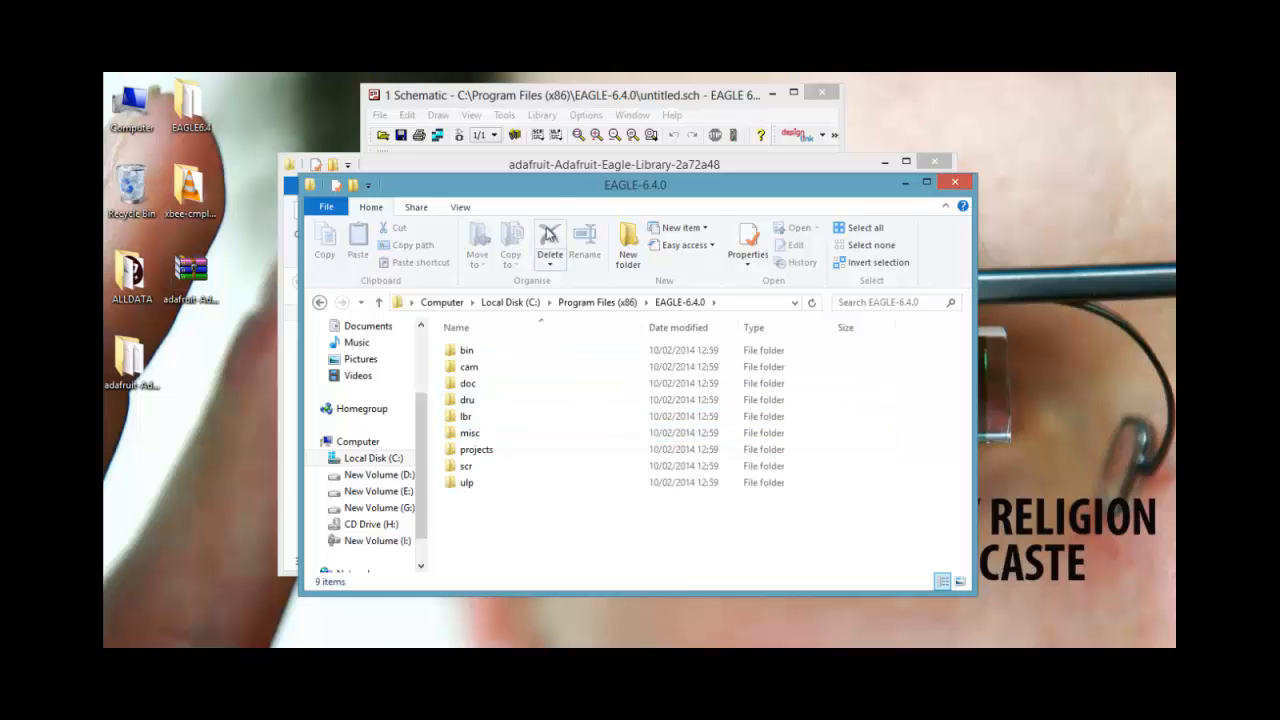
pyautogui.moveTo(555, 195); pyautogui.dragTo(952, 181)
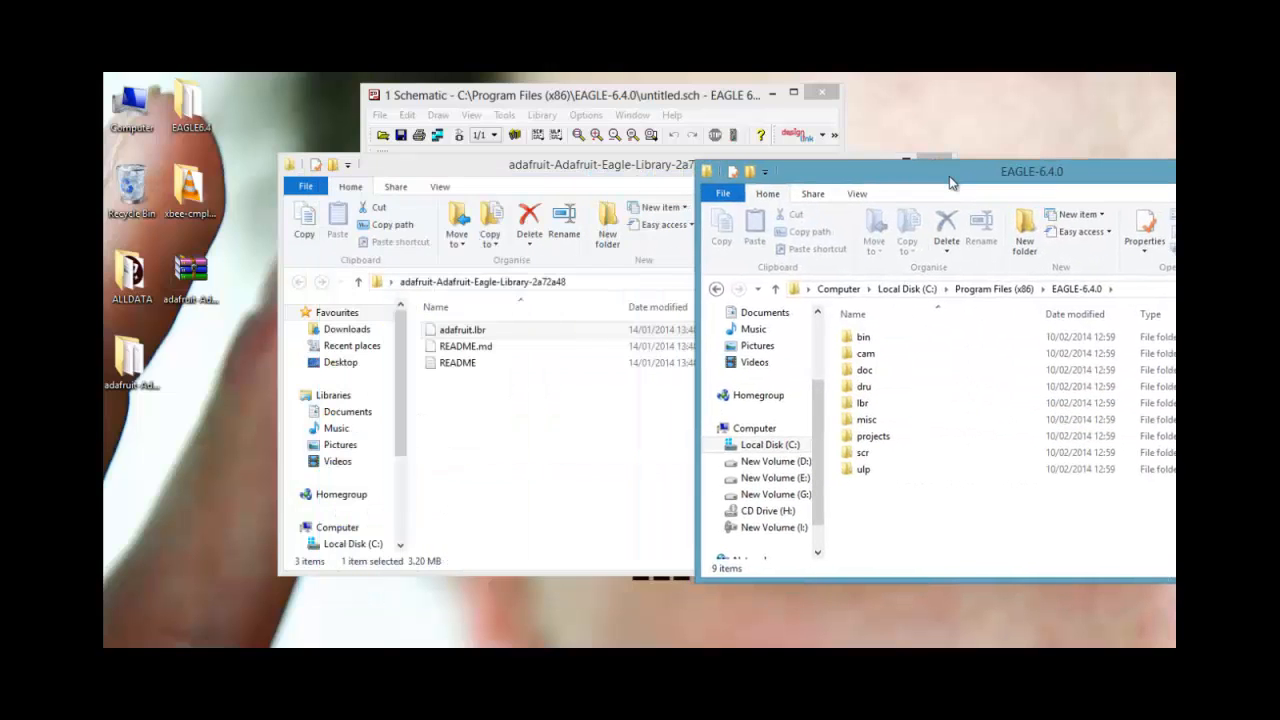
pyautogui.doubleClick(880, 406)
# Copy adafruit.lbr into the EAGLE-6.4.0 lbr folder, granting administrator permission for the copy
pyautogui.click(491, 332)
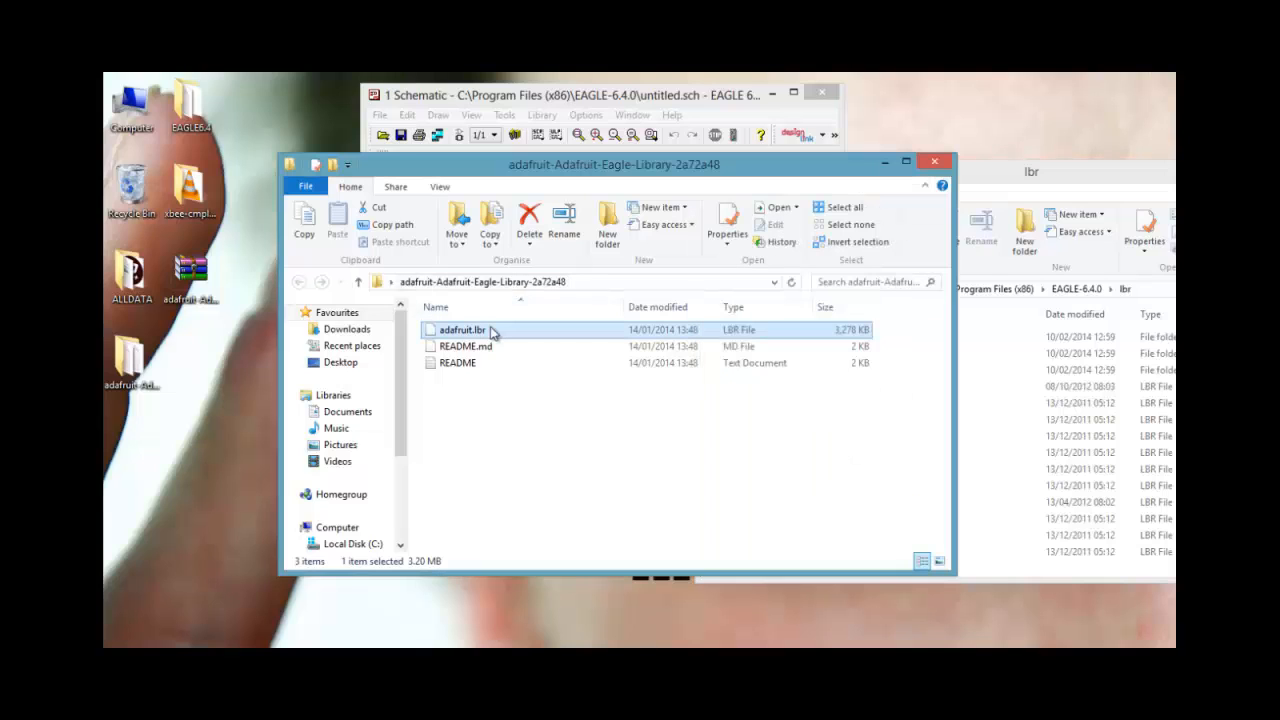
pyautogui.rightClick(491, 332)
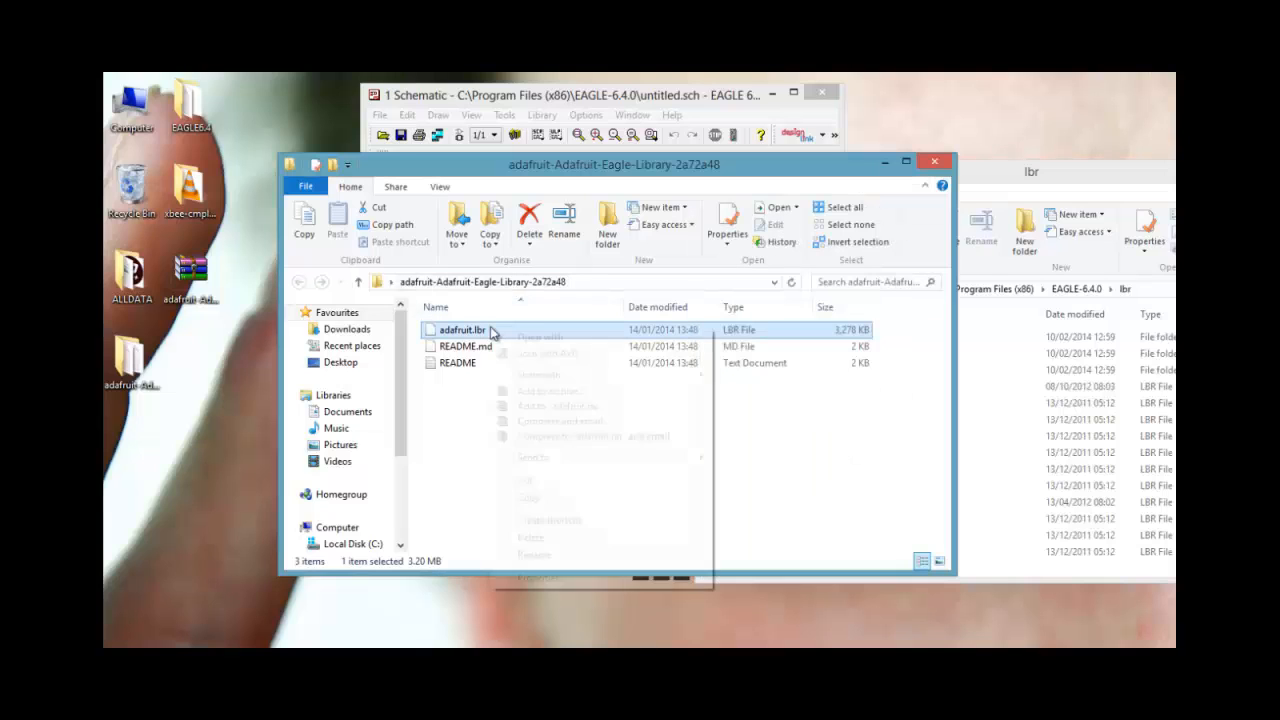
pyautogui.click(557, 499)
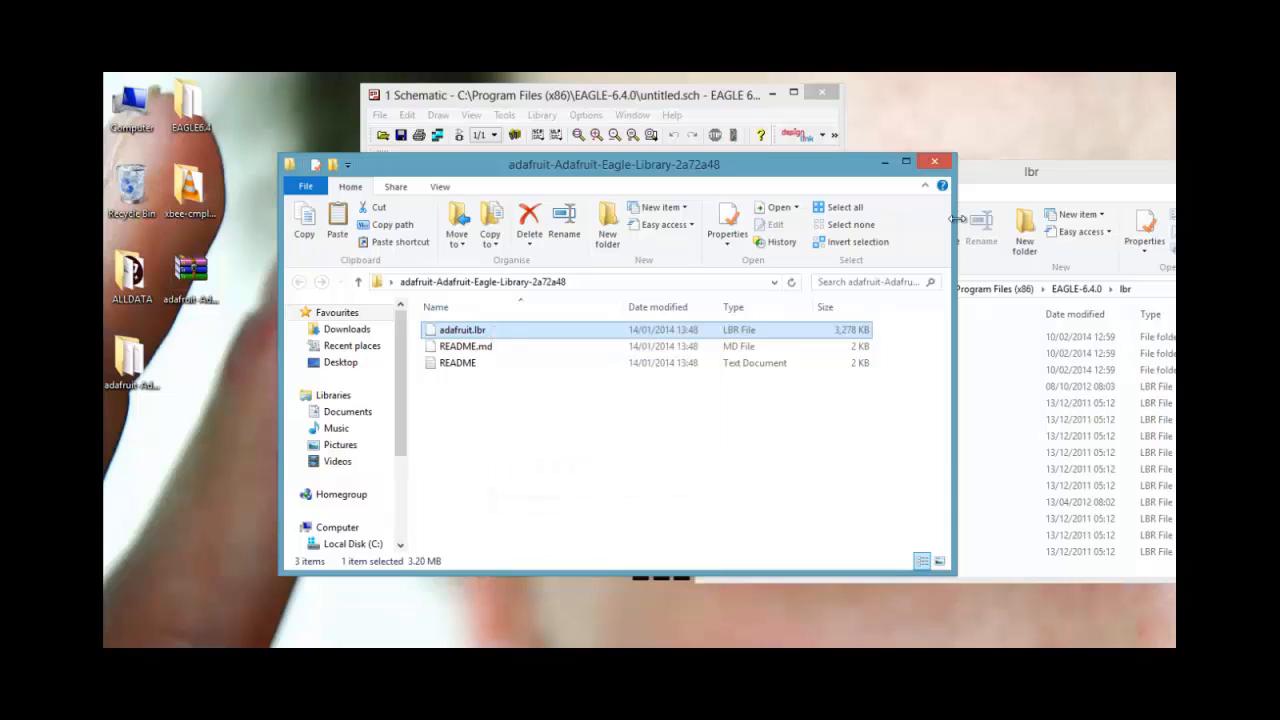
pyautogui.click(1046, 177)
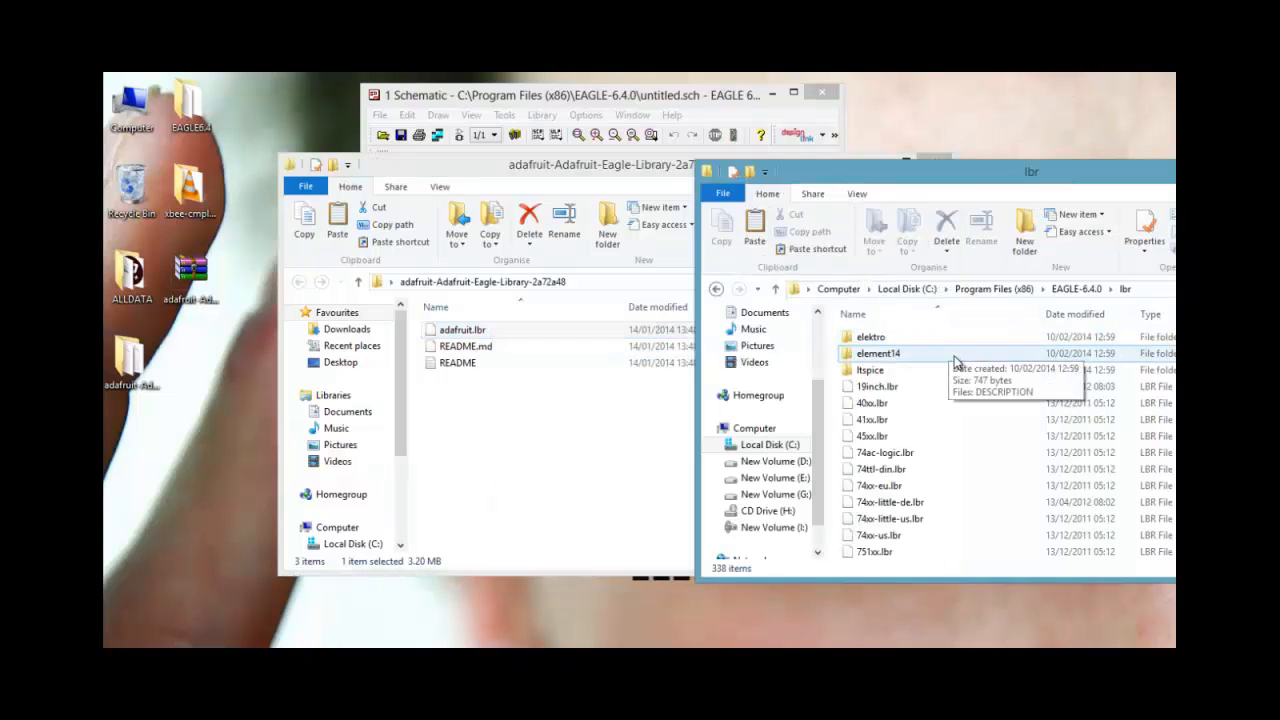
pyautogui.hotkey('ctrl', 'v')
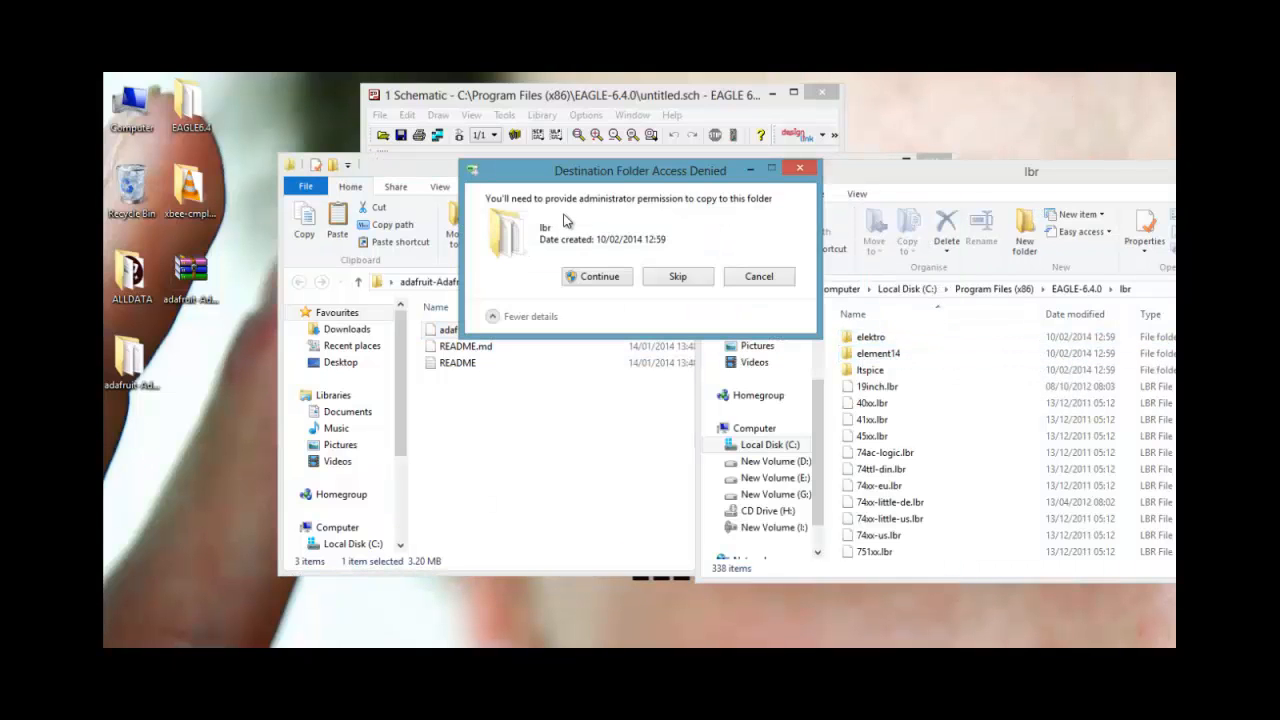
pyautogui.click(598, 277)
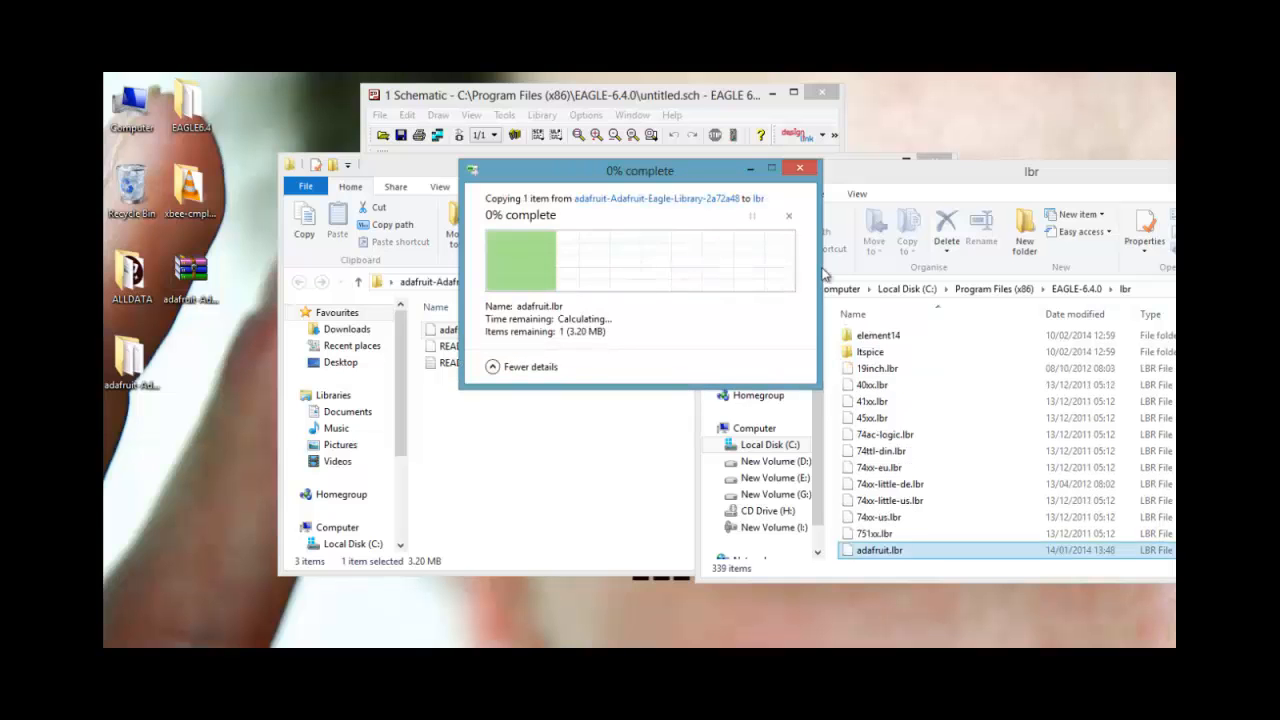
# Minimize the lbr and Adafruit folder windows to return to the schematic editor
pyautogui.moveTo(1020, 176); pyautogui.dragTo(710, 205)
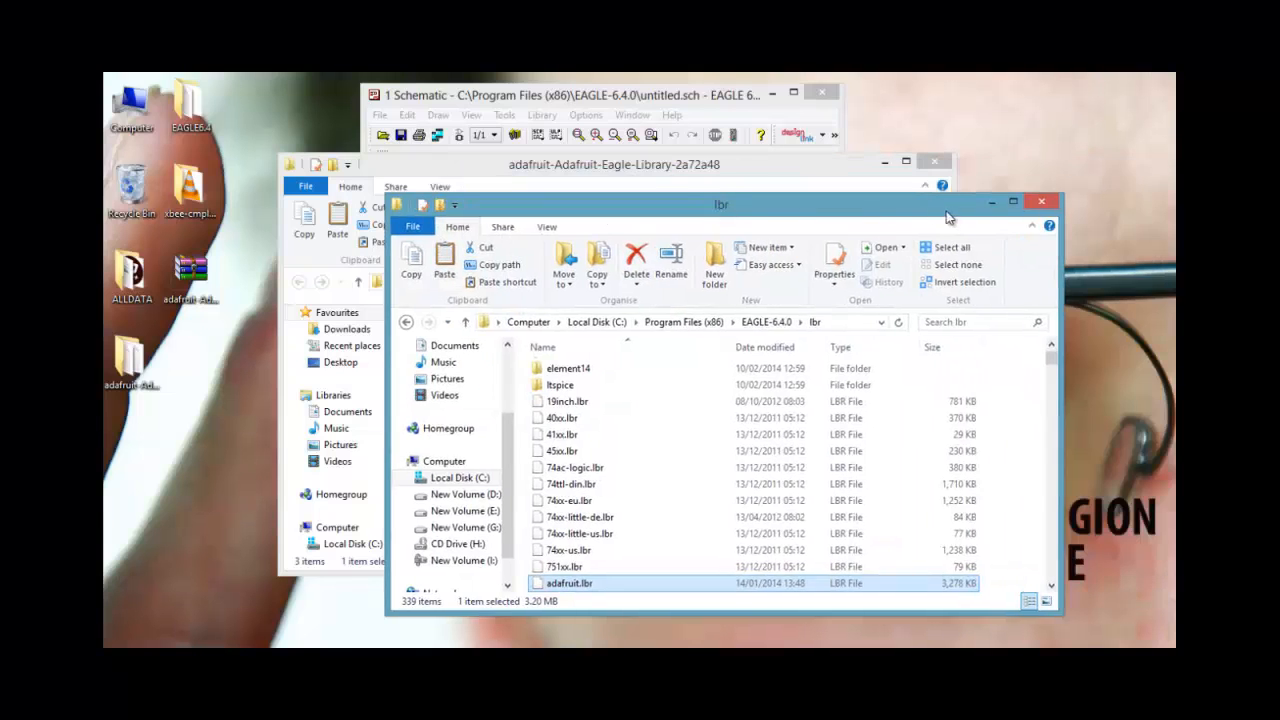
pyautogui.click(993, 207)
pyautogui.click(905, 161)
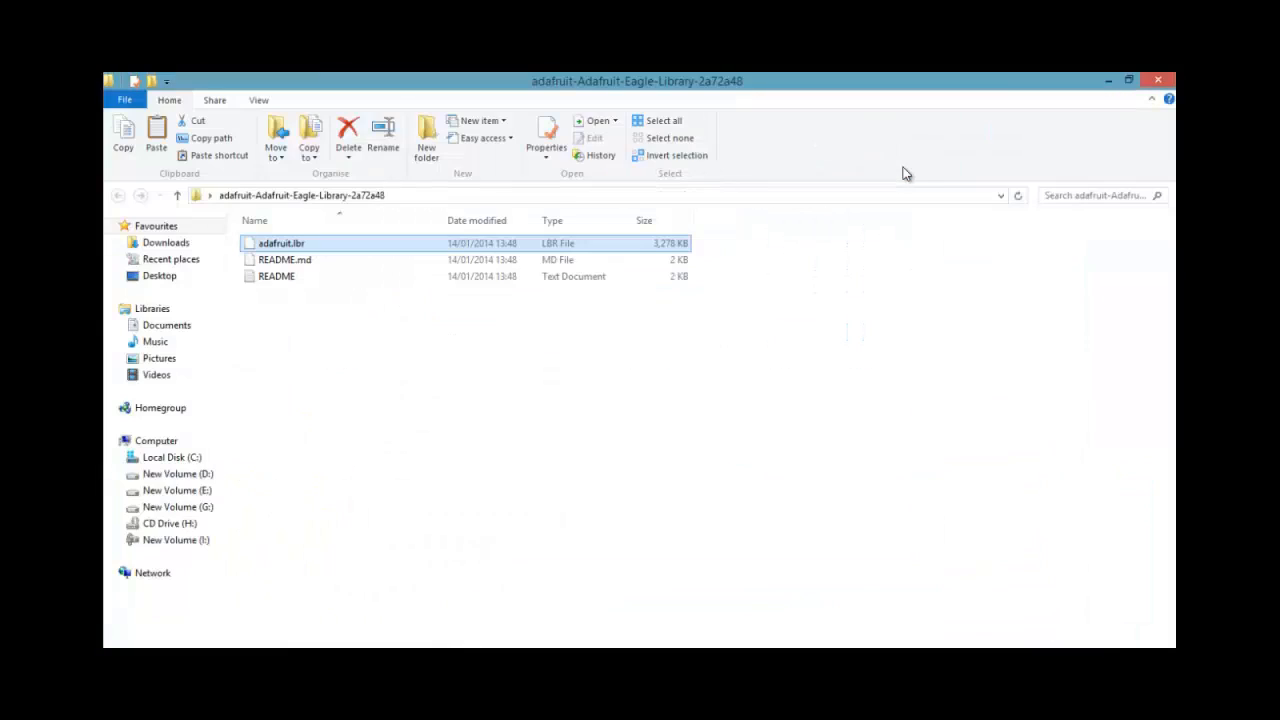
pyautogui.click(1104, 80)
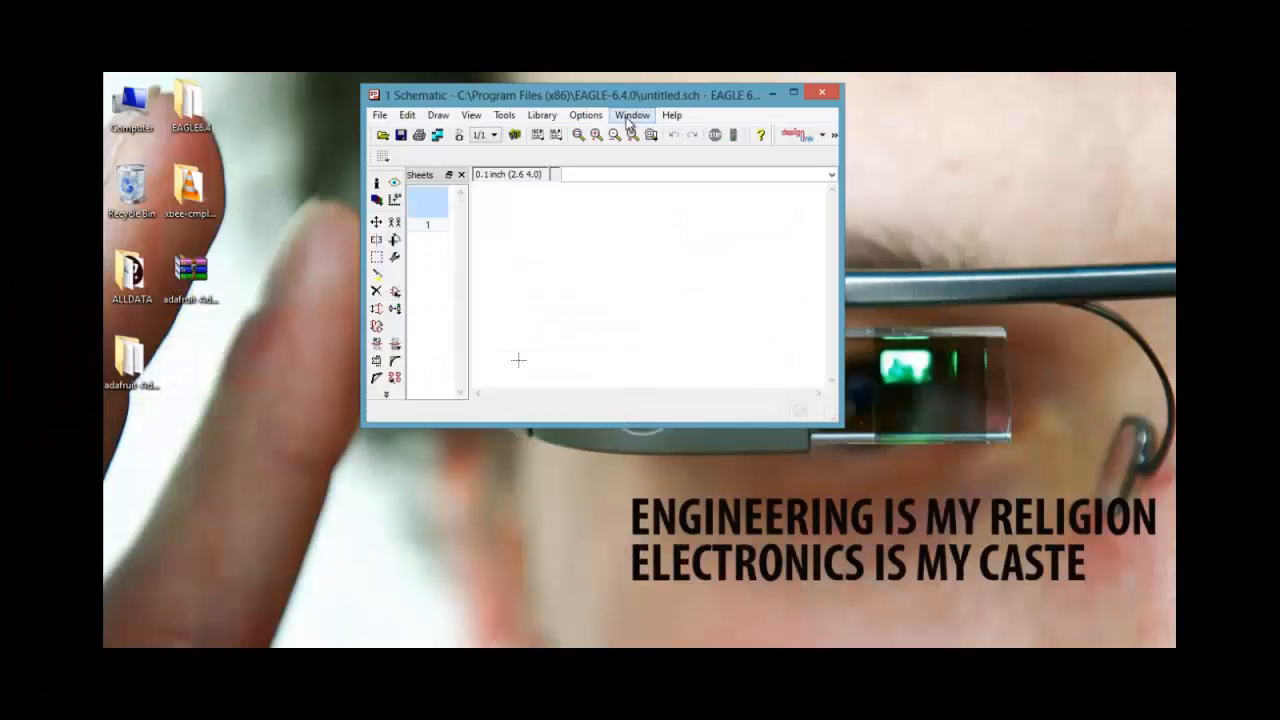
# Open the selection of libraries to use from the lbr folder and select adafruit.lbr
pyautogui.click(540, 116)
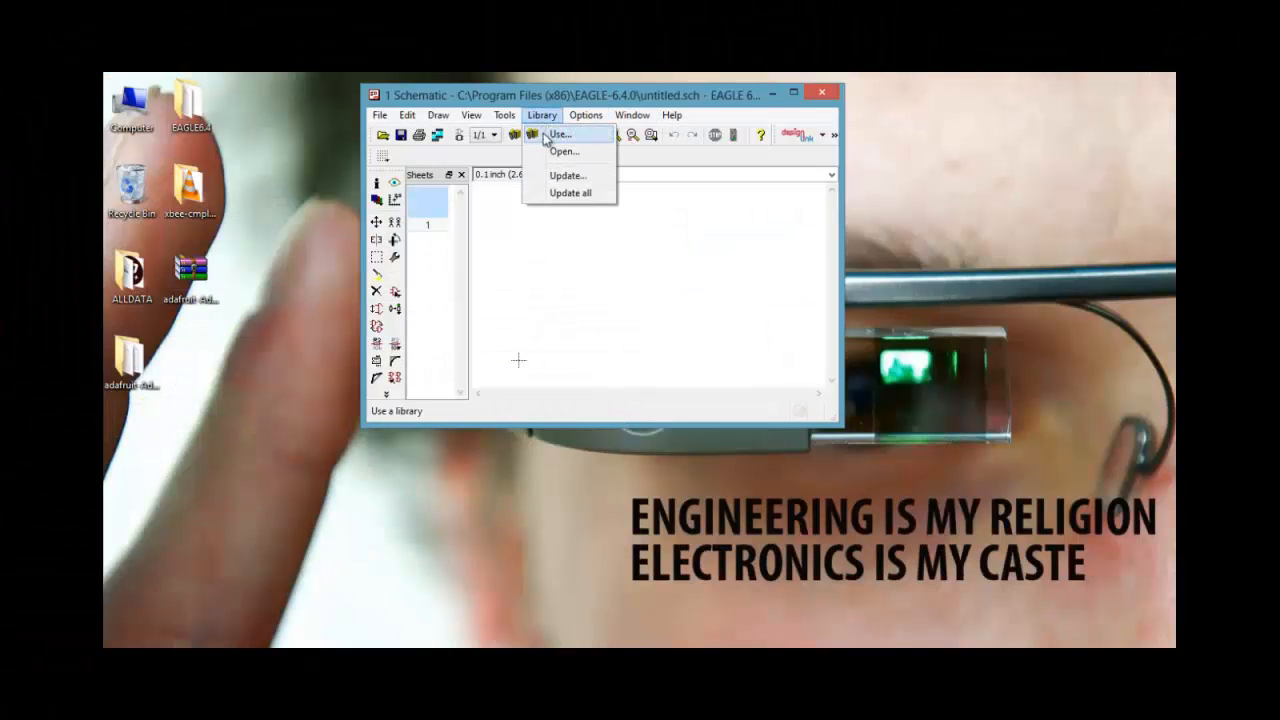
pyautogui.click(552, 132)
pyautogui.click(741, 318)
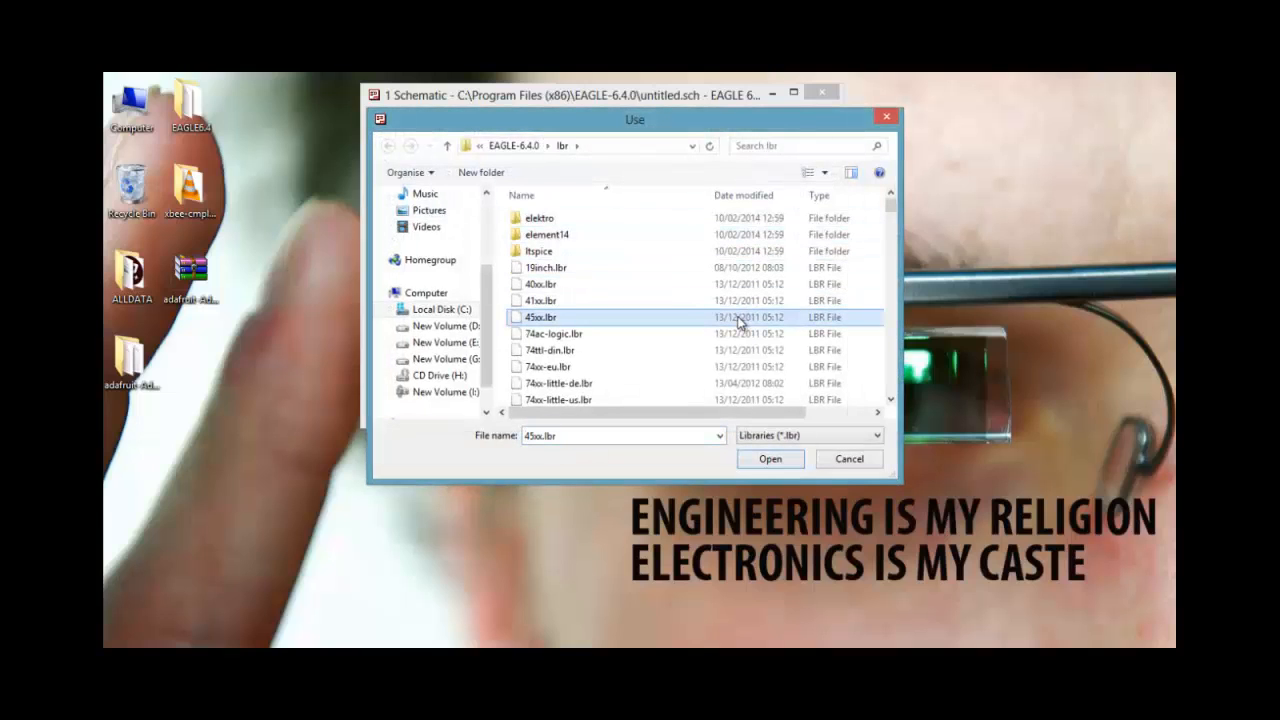
pyautogui.press('Down')
pyautogui.press('Down')
pyautogui.press('Down')
pyautogui.press('Down')
pyautogui.press('Down')
pyautogui.press('Down')
pyautogui.press('Down')
pyautogui.press('Down')
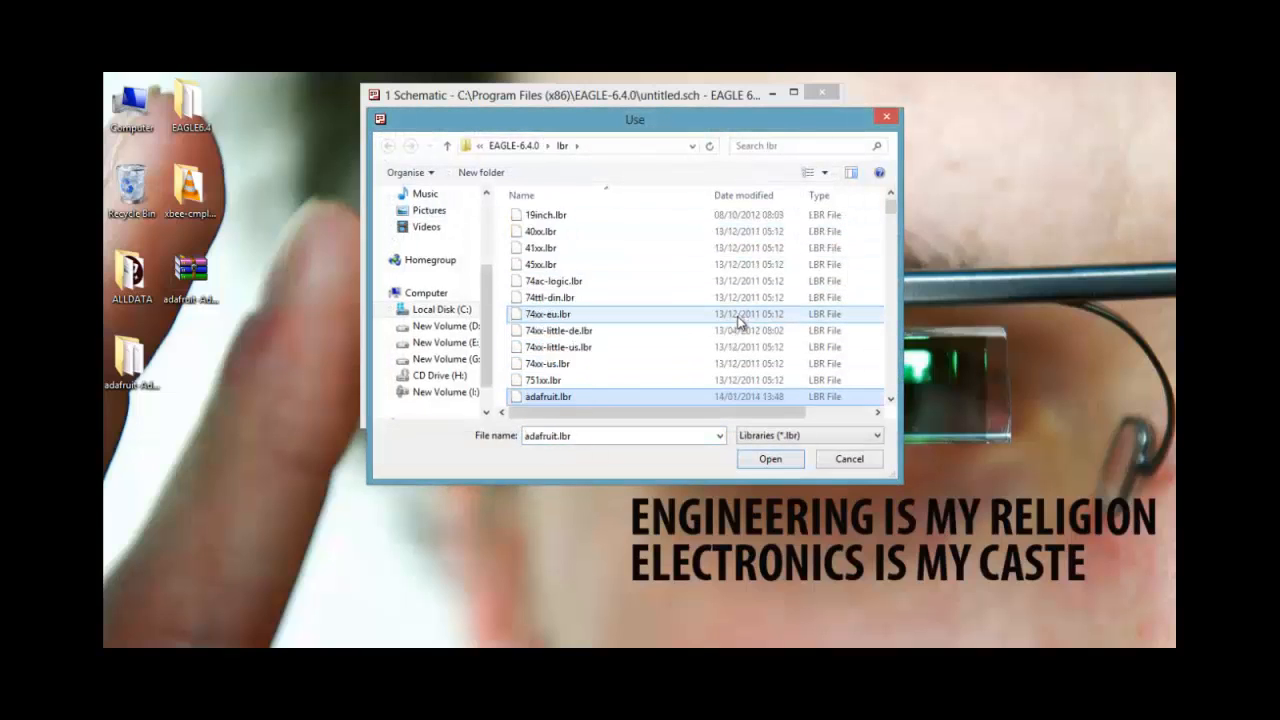
pyautogui.press('Down')
pyautogui.press('Down')
pyautogui.press('Down')
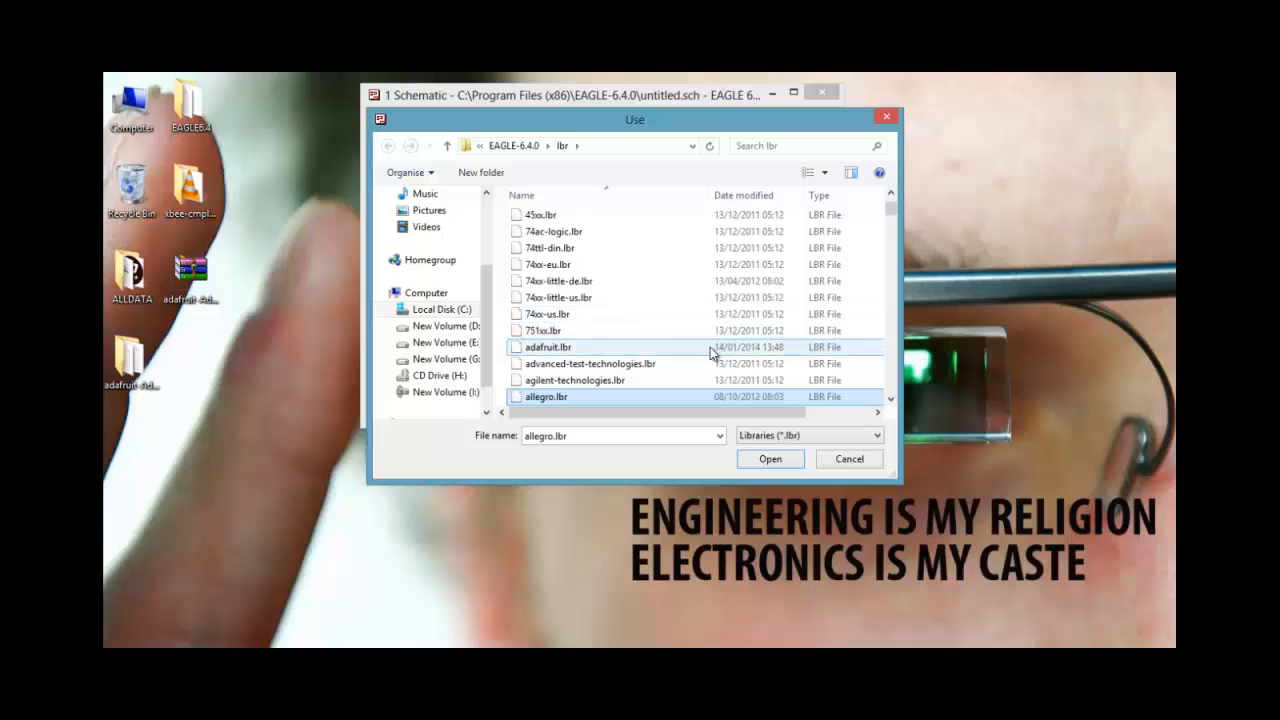
pyautogui.click(712, 352)
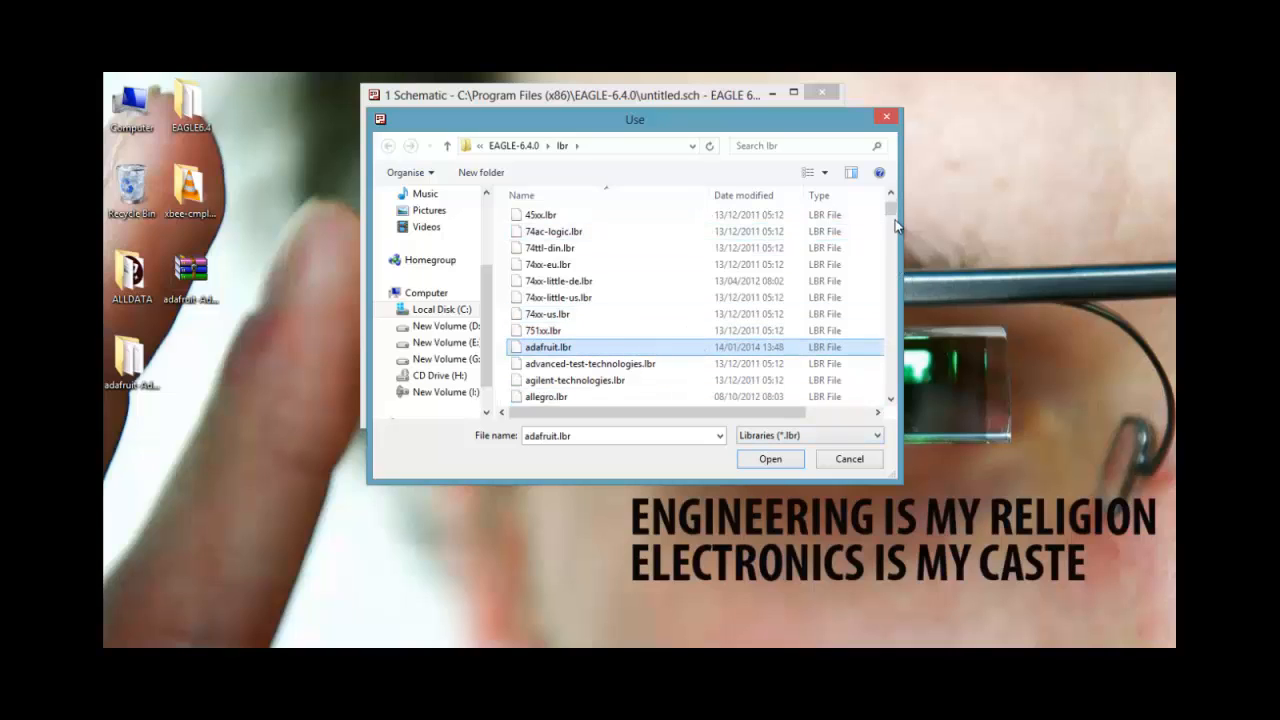
# Select all libraries in the lbr folder and load them for use in the schematic
pyautogui.scroll(2, 894, 209)
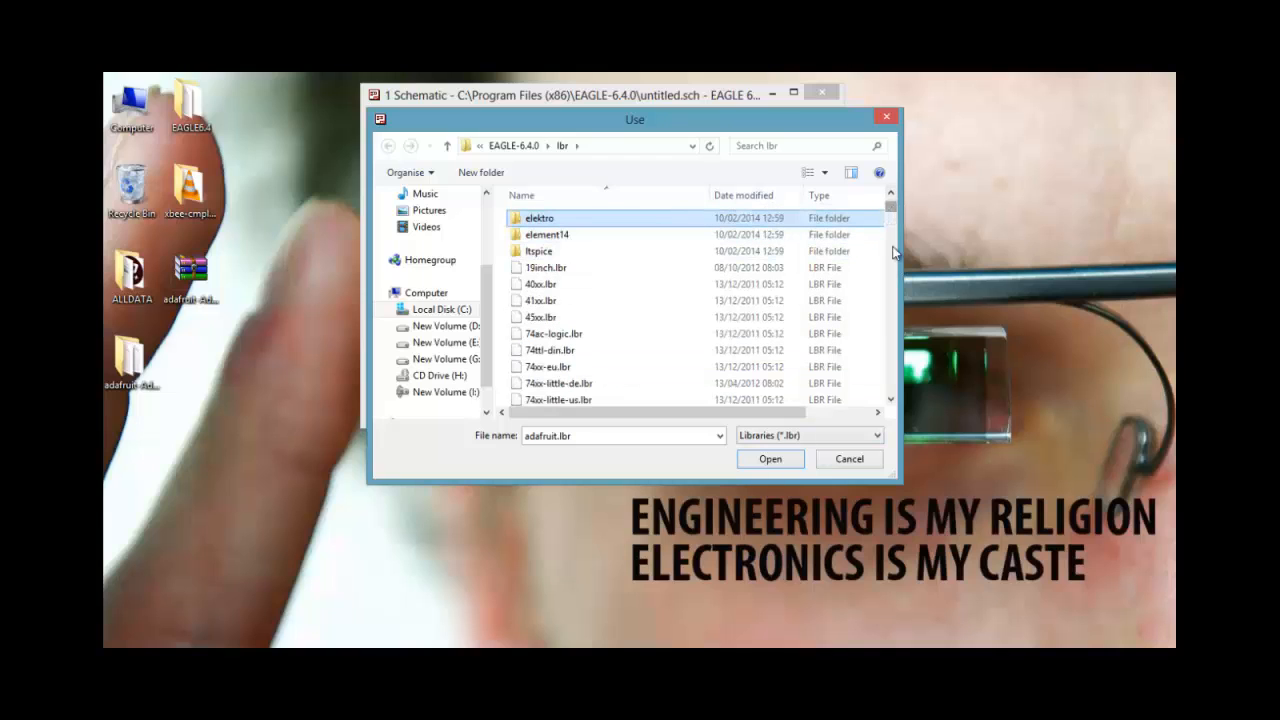
pyautogui.moveTo(894, 209); pyautogui.dragTo(893, 390)
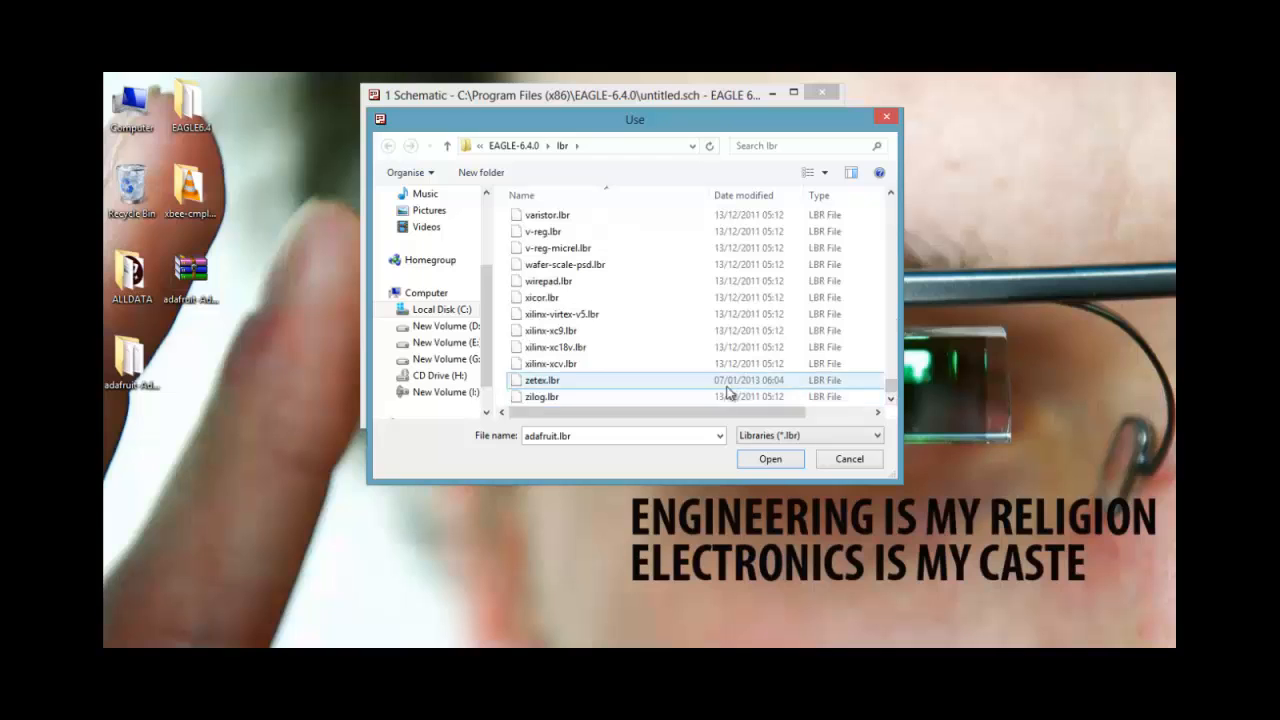
pyautogui.hotkey('ctrl', 'a')
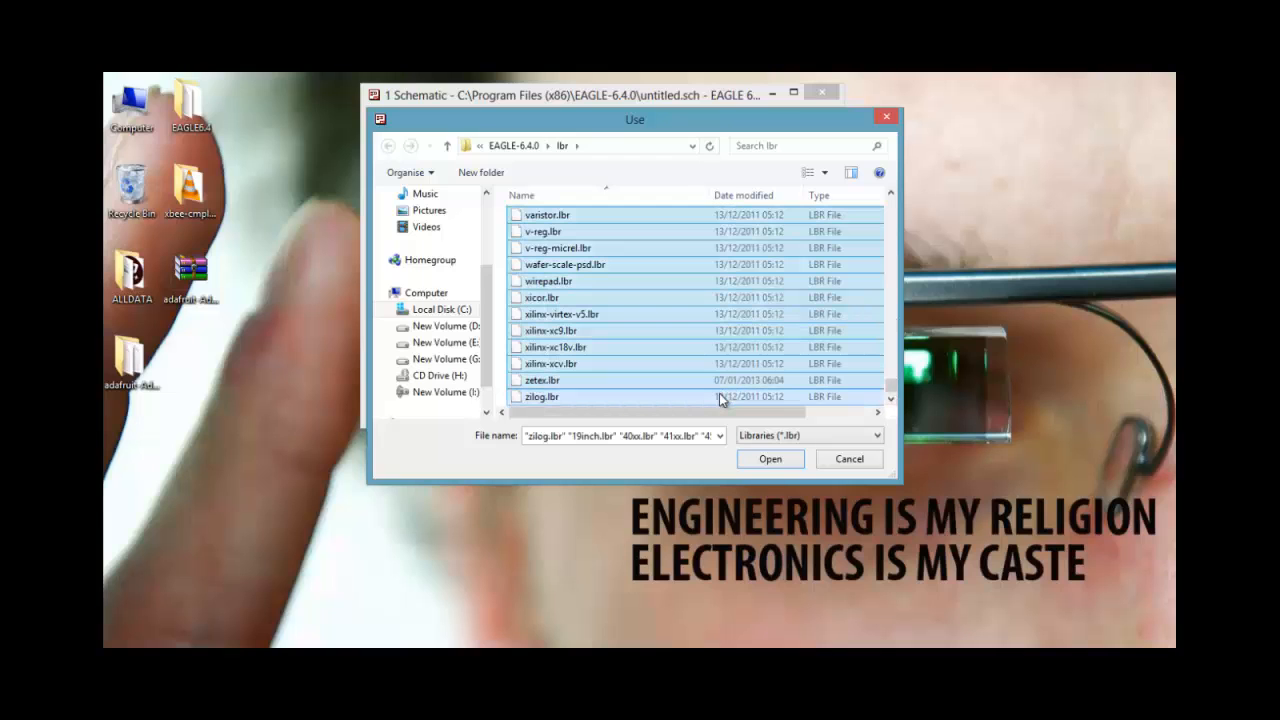
pyautogui.click(768, 458)
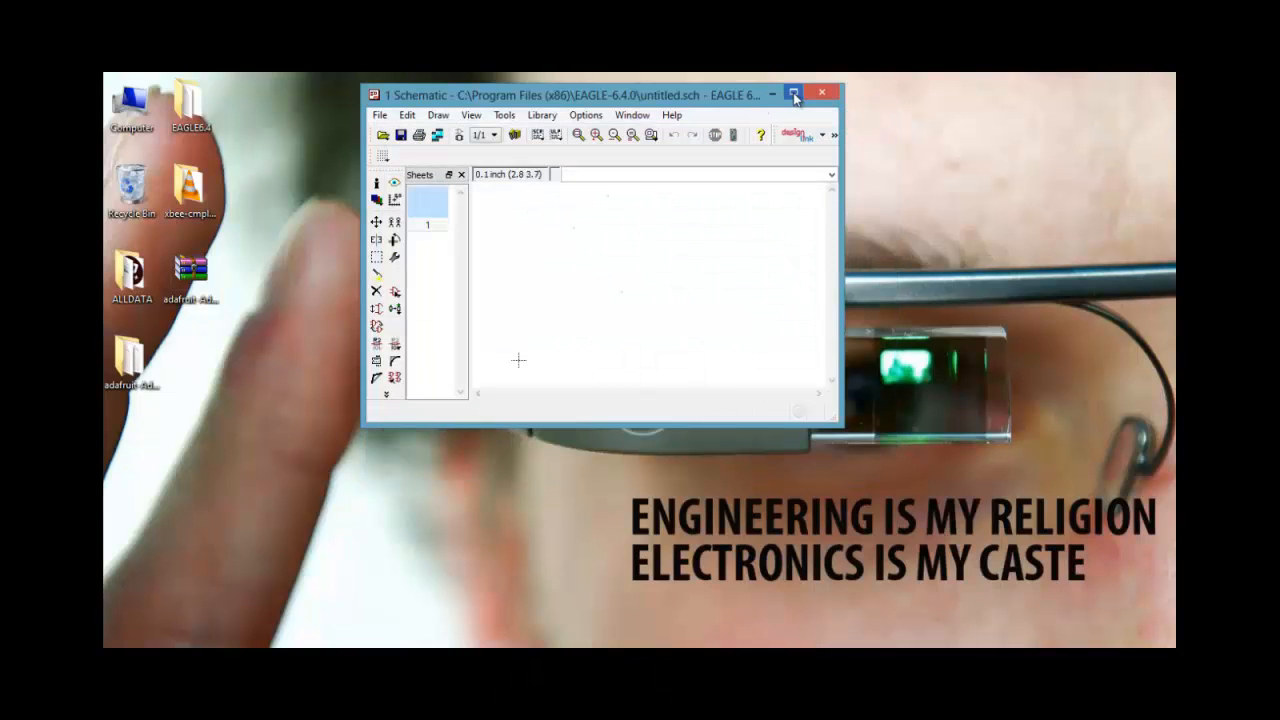
# Maximize the schematic window and look through the loaded libraries in the Add command's component list
pyautogui.click(797, 97)
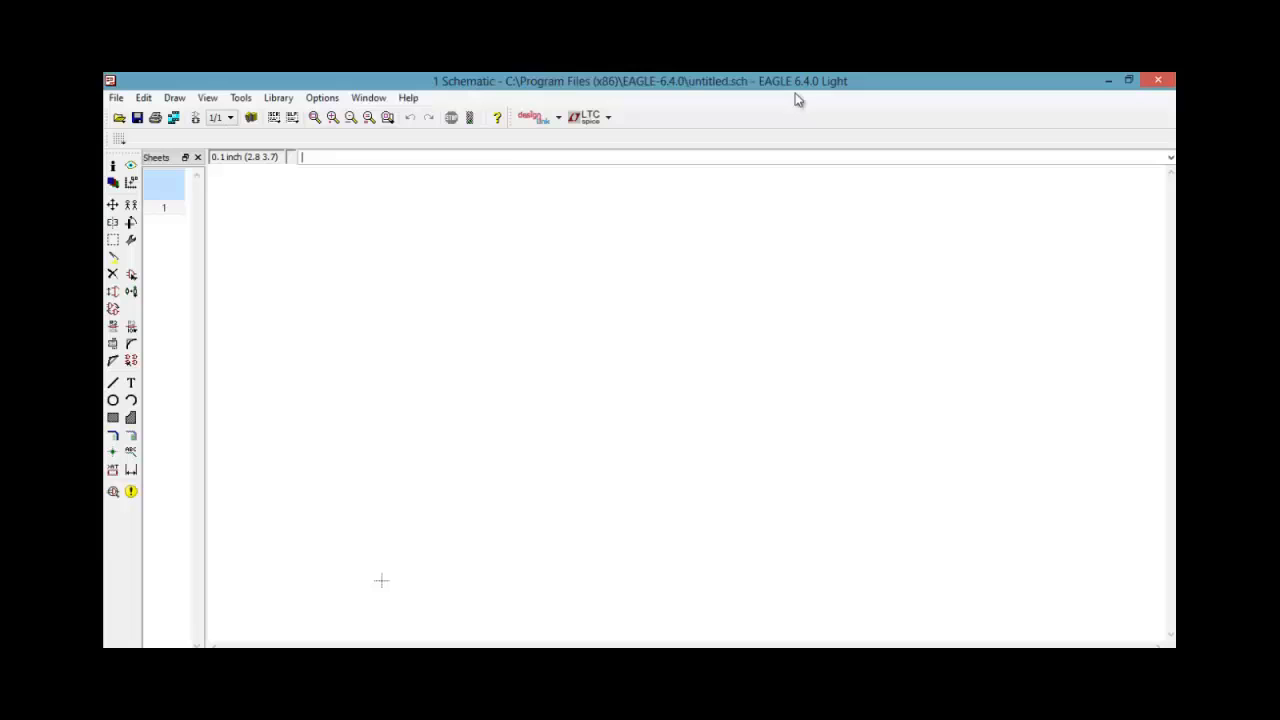
pyautogui.click(132, 275)
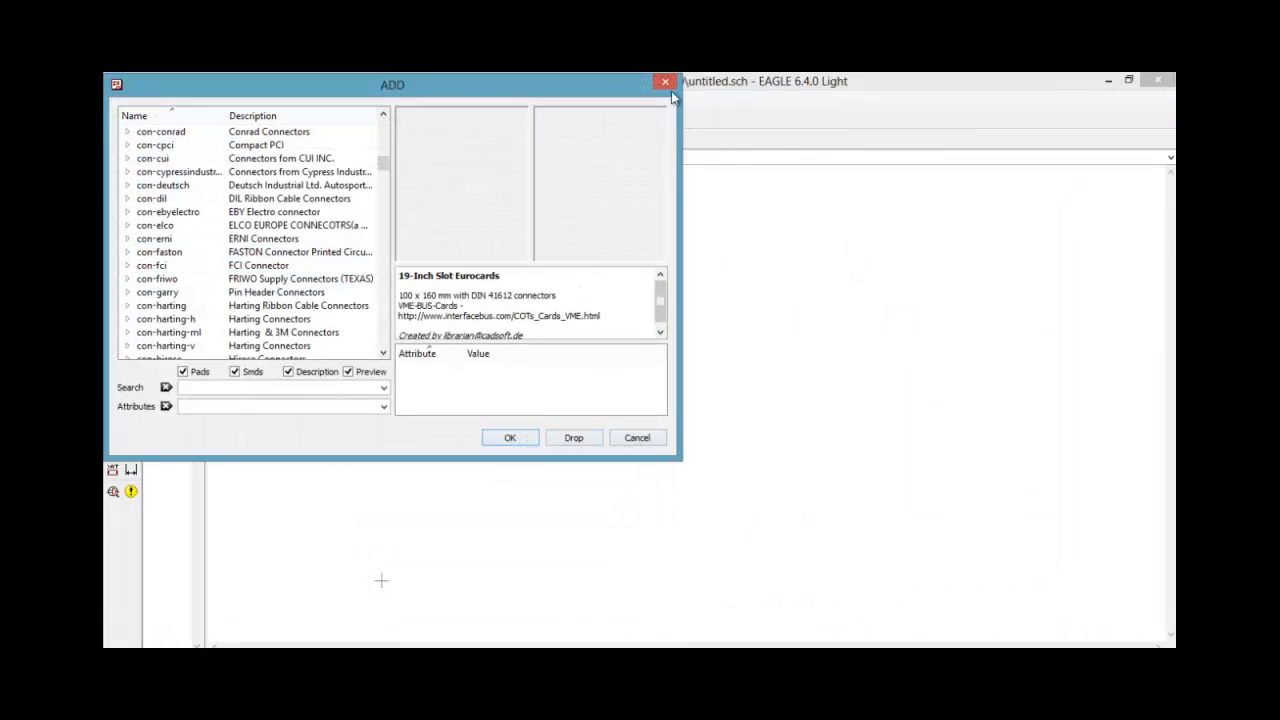
pyautogui.click(637, 438)
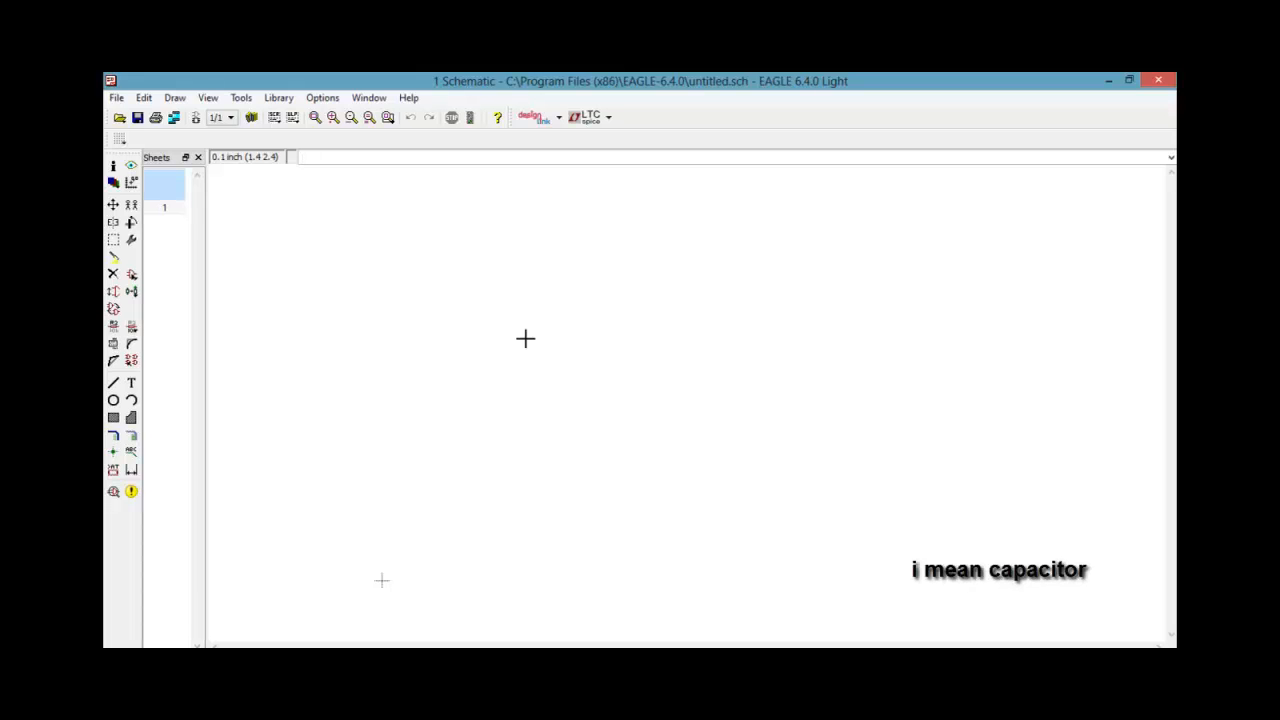
# Choose the 1N4004 diode from the adafruit library as the component to add
pyautogui.click(131, 274)
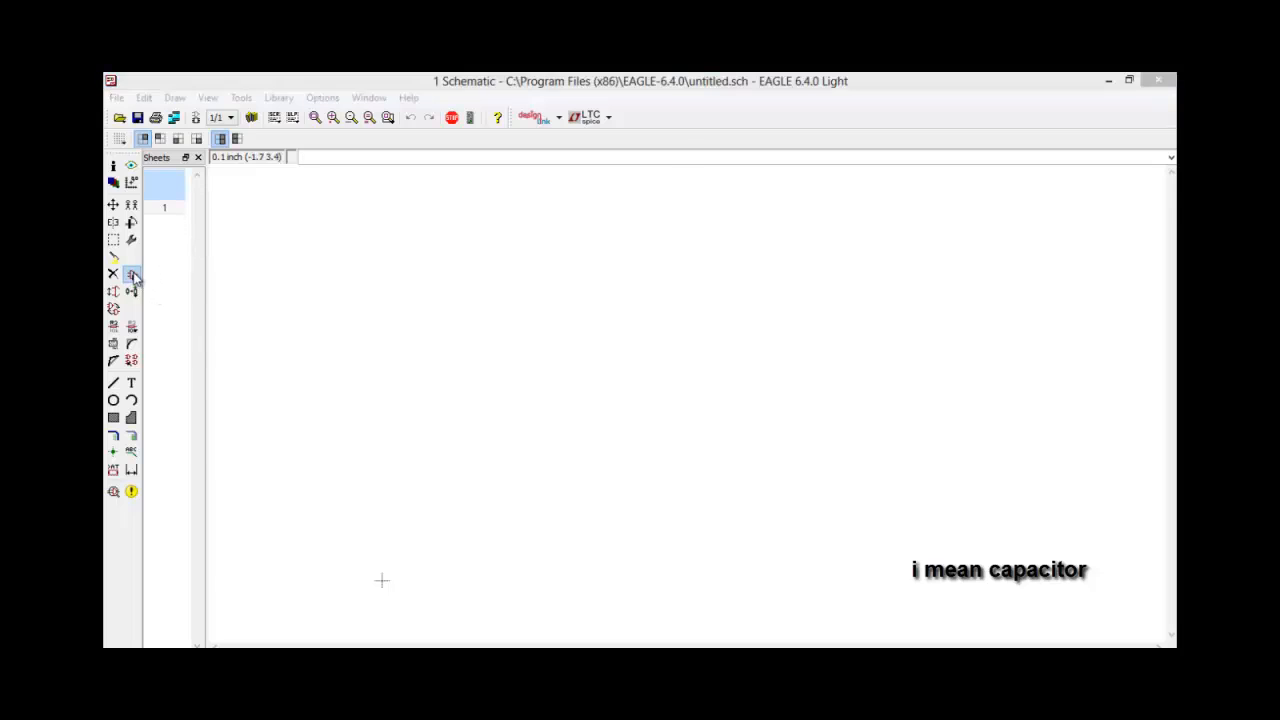
pyautogui.moveTo(340, 96); pyautogui.dragTo(468, 120)
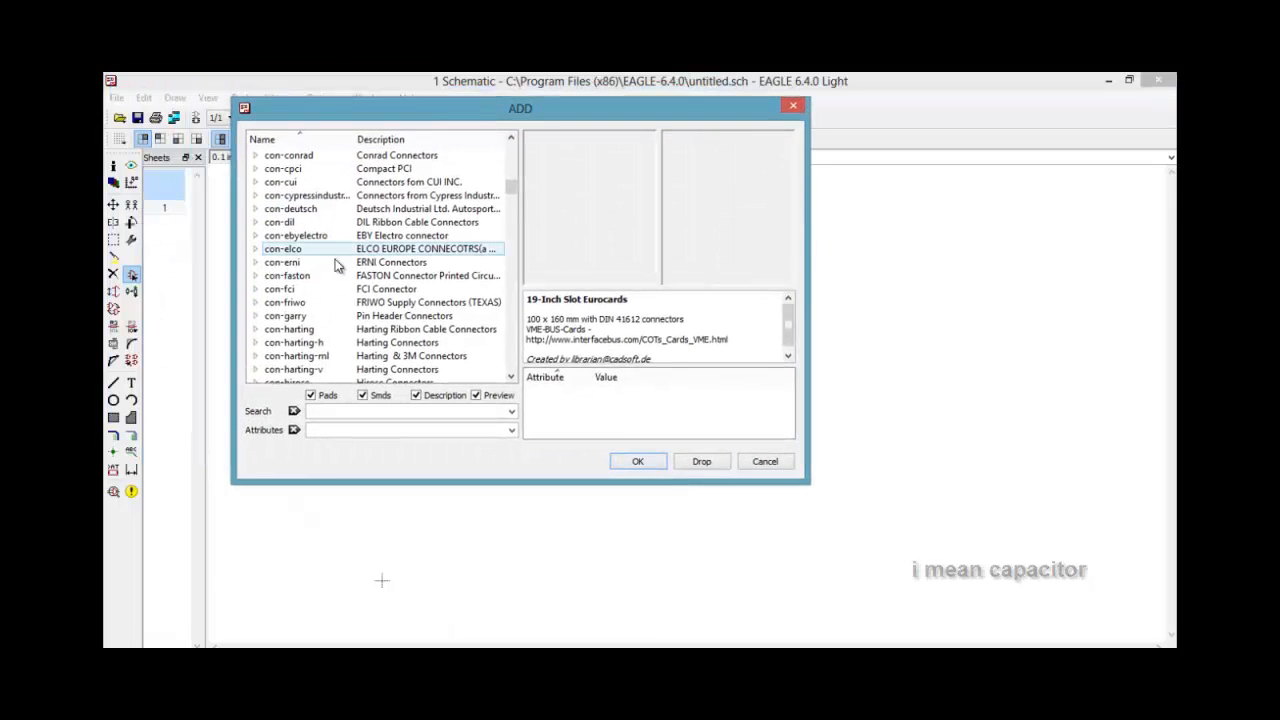
pyautogui.moveTo(513, 190); pyautogui.dragTo(511, 140)
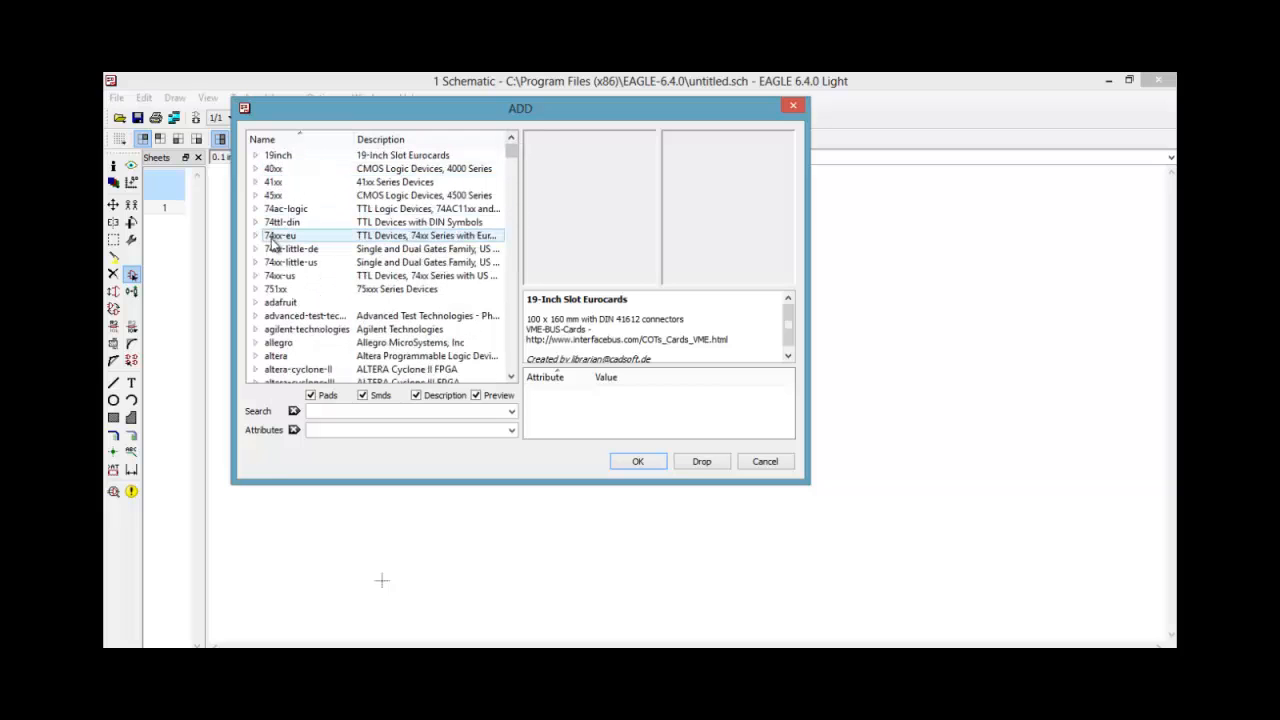
pyautogui.click(255, 303)
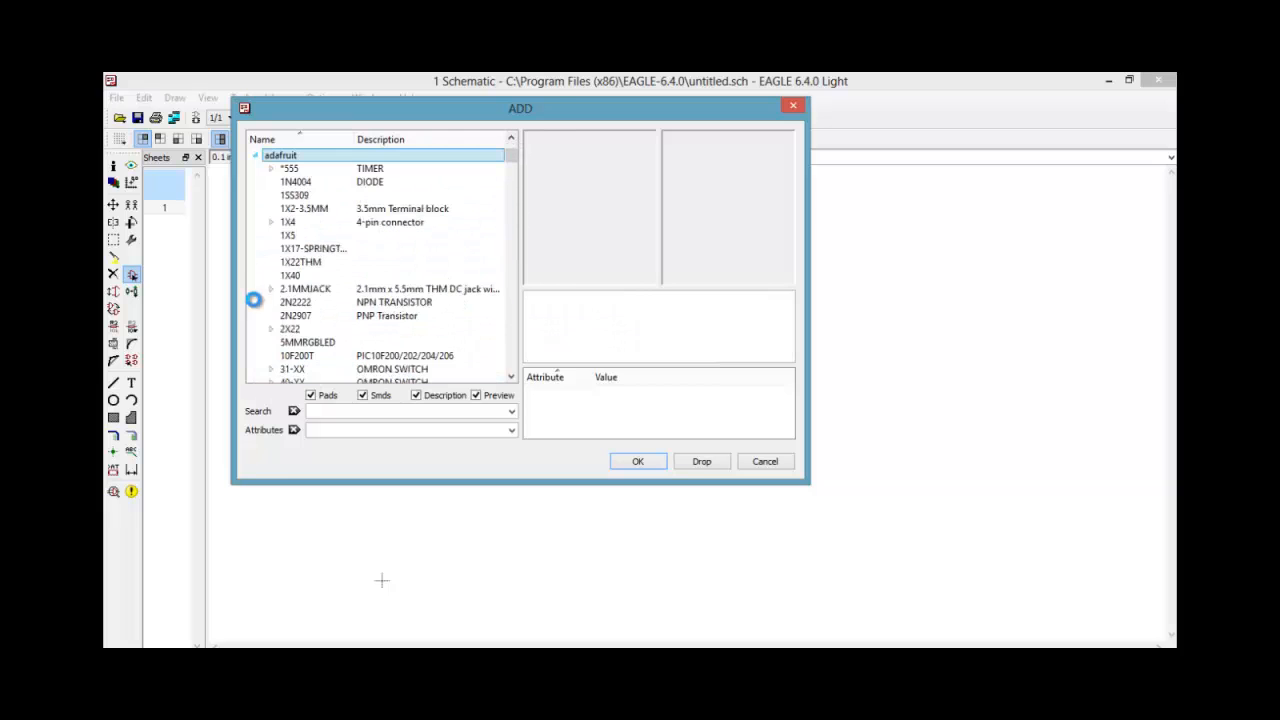
pyautogui.click(293, 182)
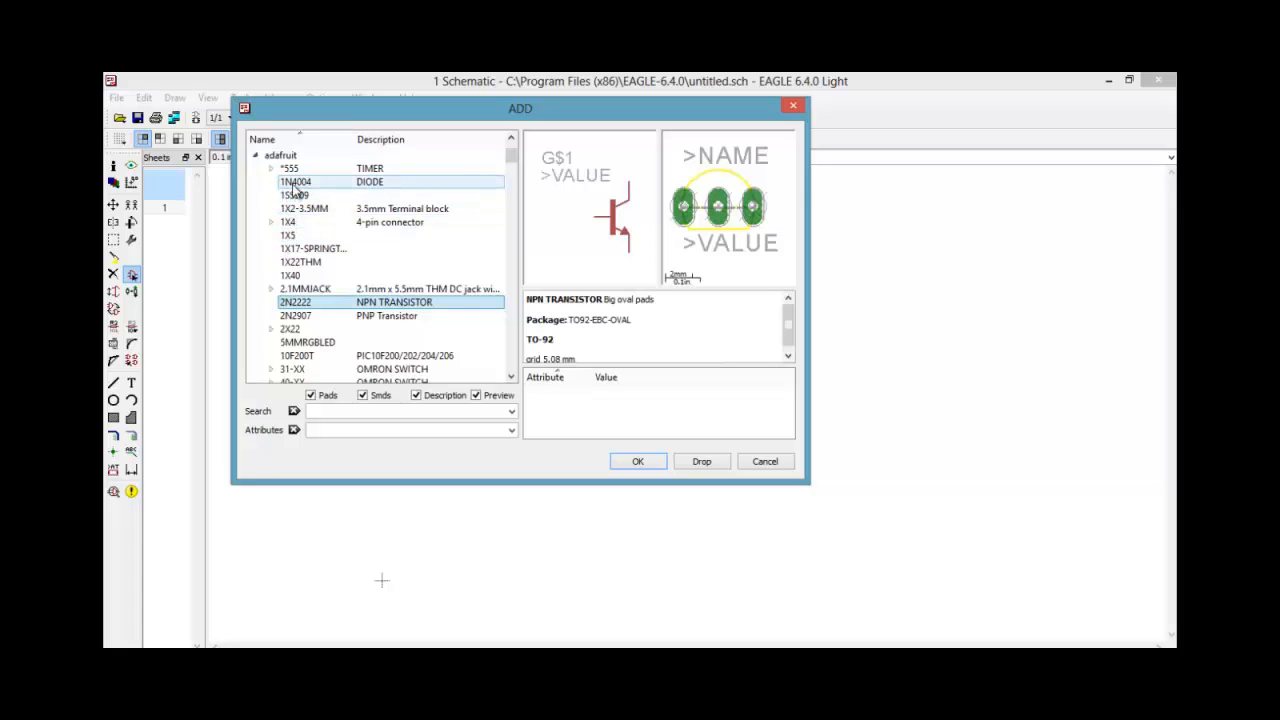
pyautogui.click(638, 461)
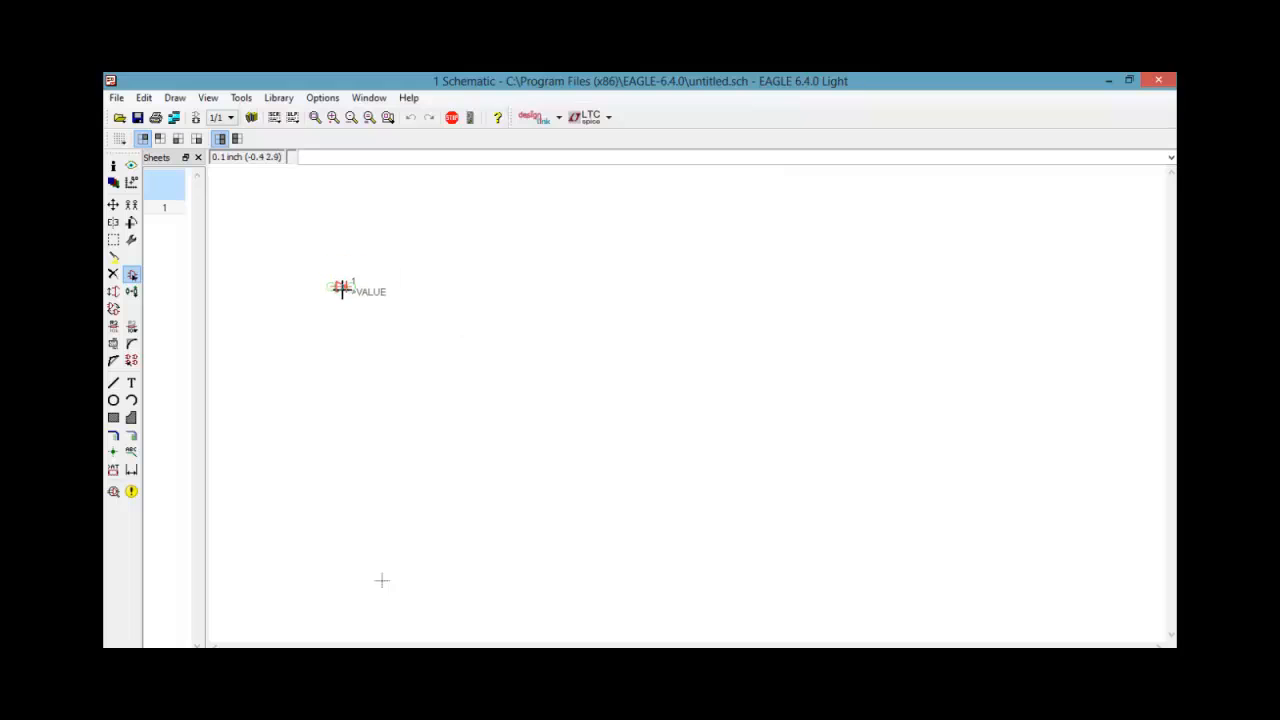
# Place four 1N4004 diodes in an evenly spaced vertical column on the sheet
pyautogui.click(348, 268)
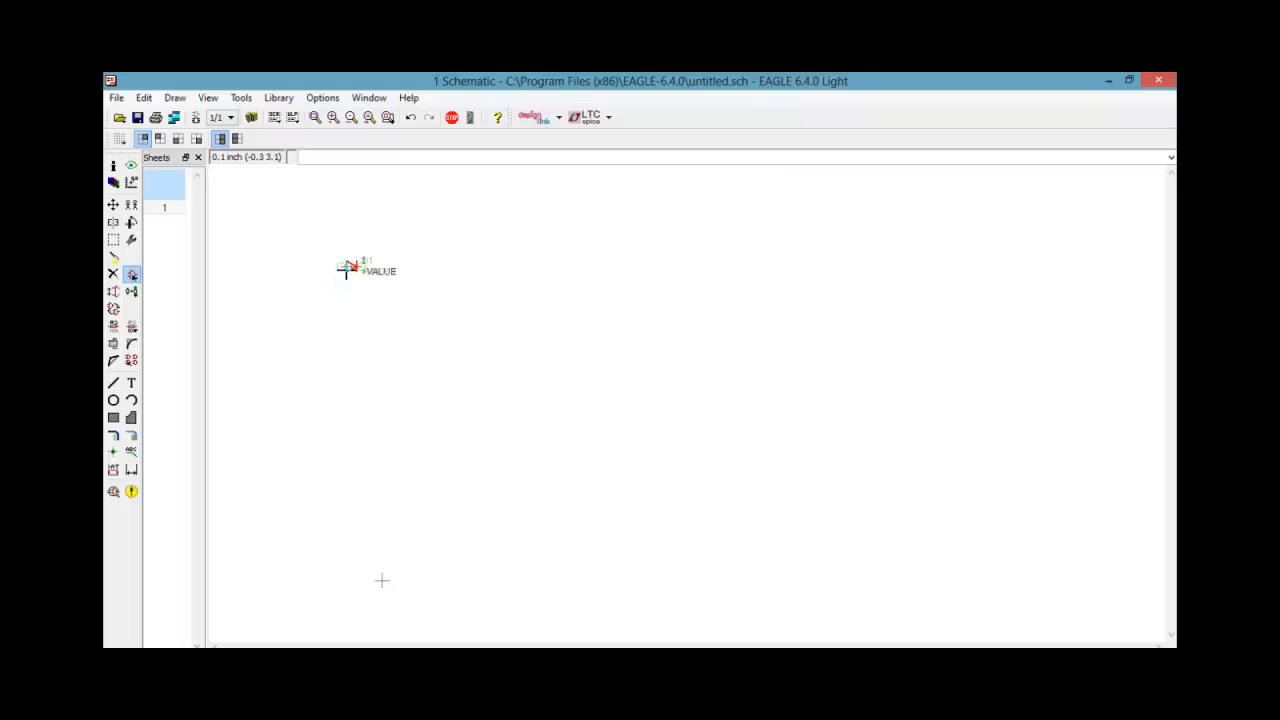
pyautogui.click(352, 317)
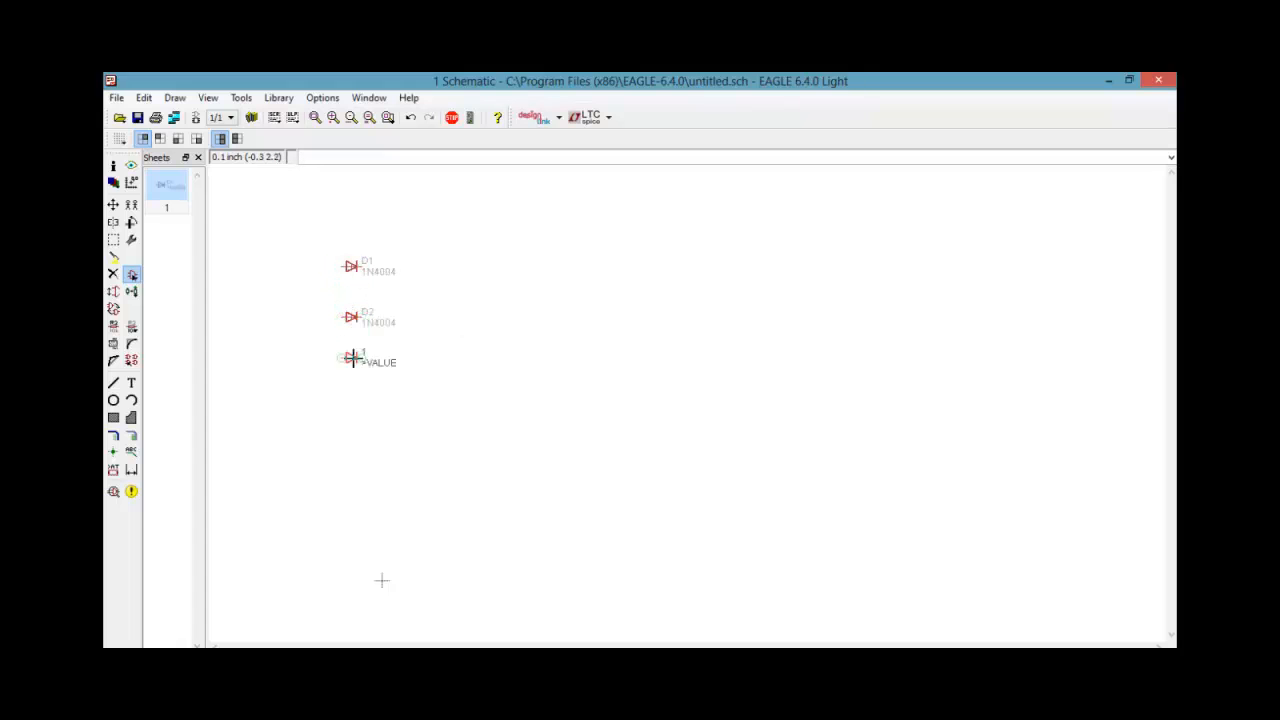
pyautogui.click(352, 367)
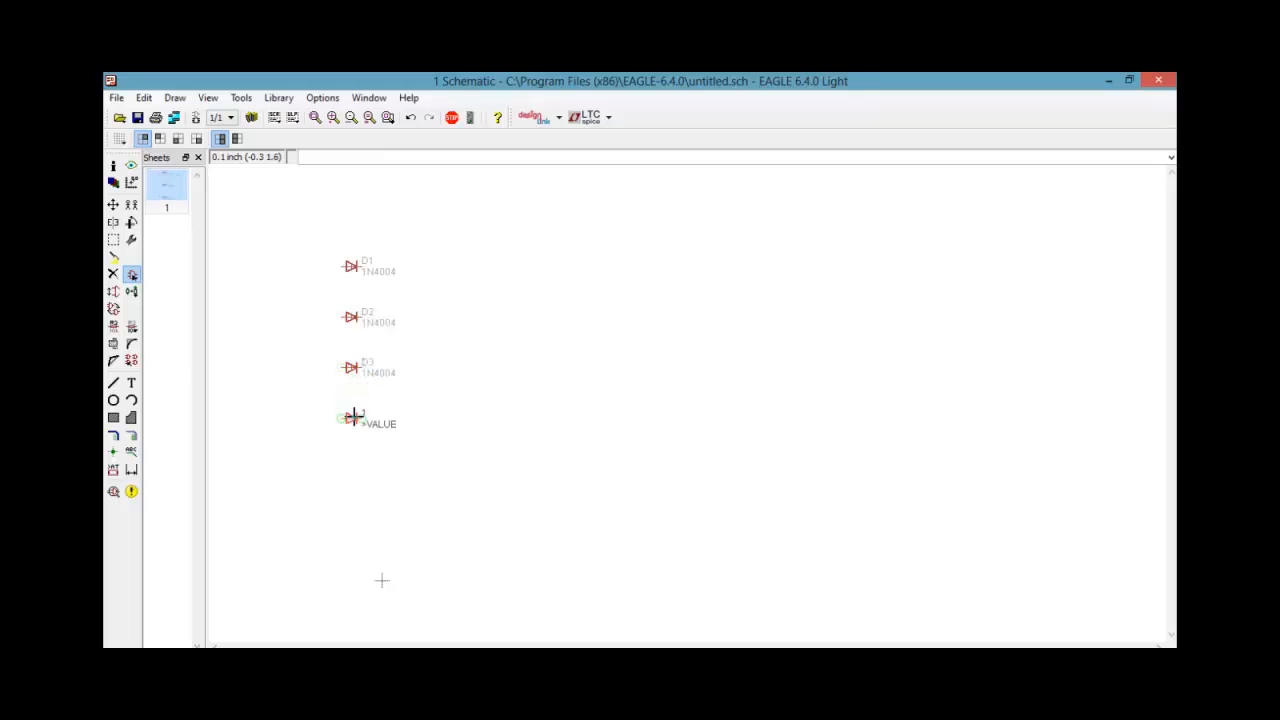
pyautogui.click(352, 418)
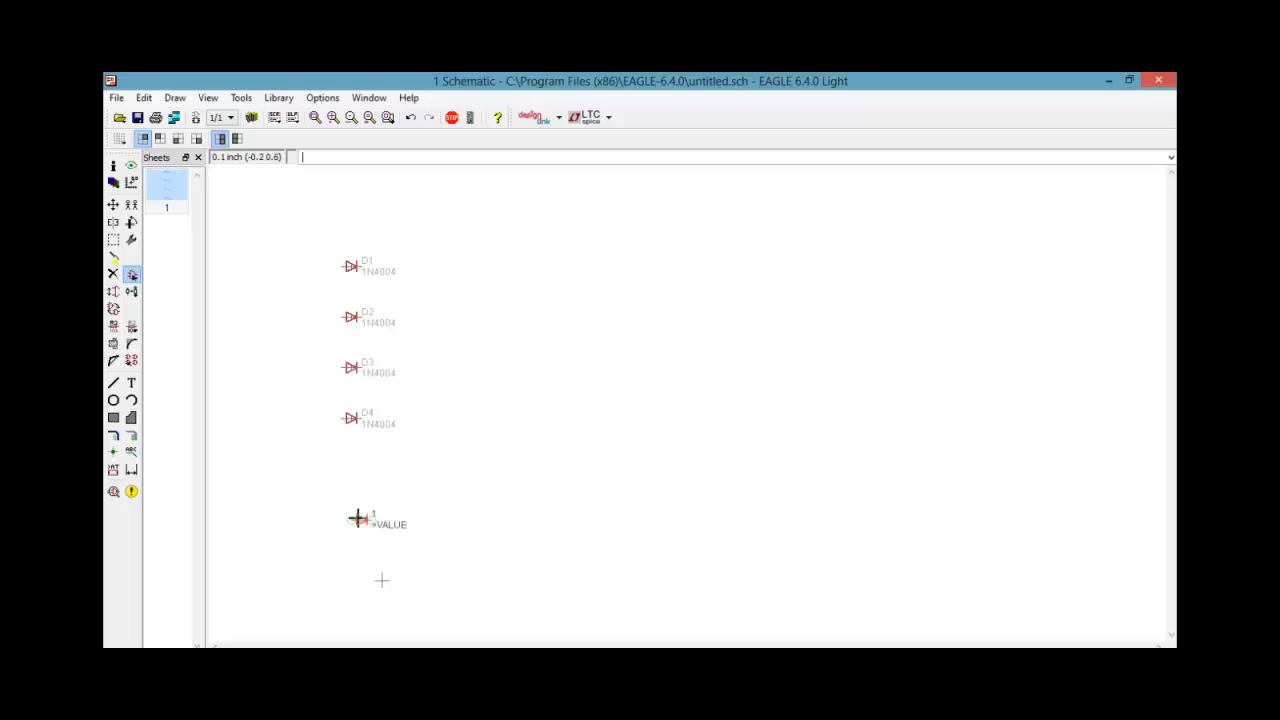
pyautogui.press('Escape')
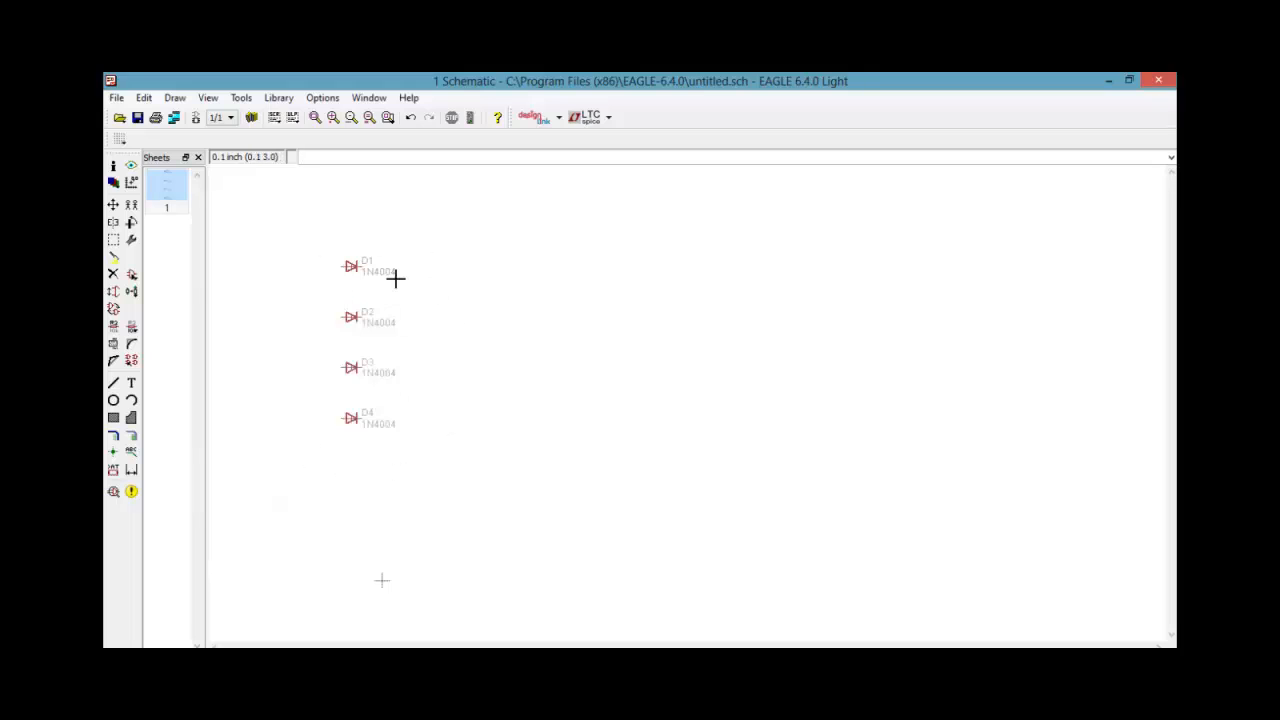
# Move diode D1 up and to the left of the column and rotate it to point upward
pyautogui.click(113, 205)
pyautogui.click(350, 268)
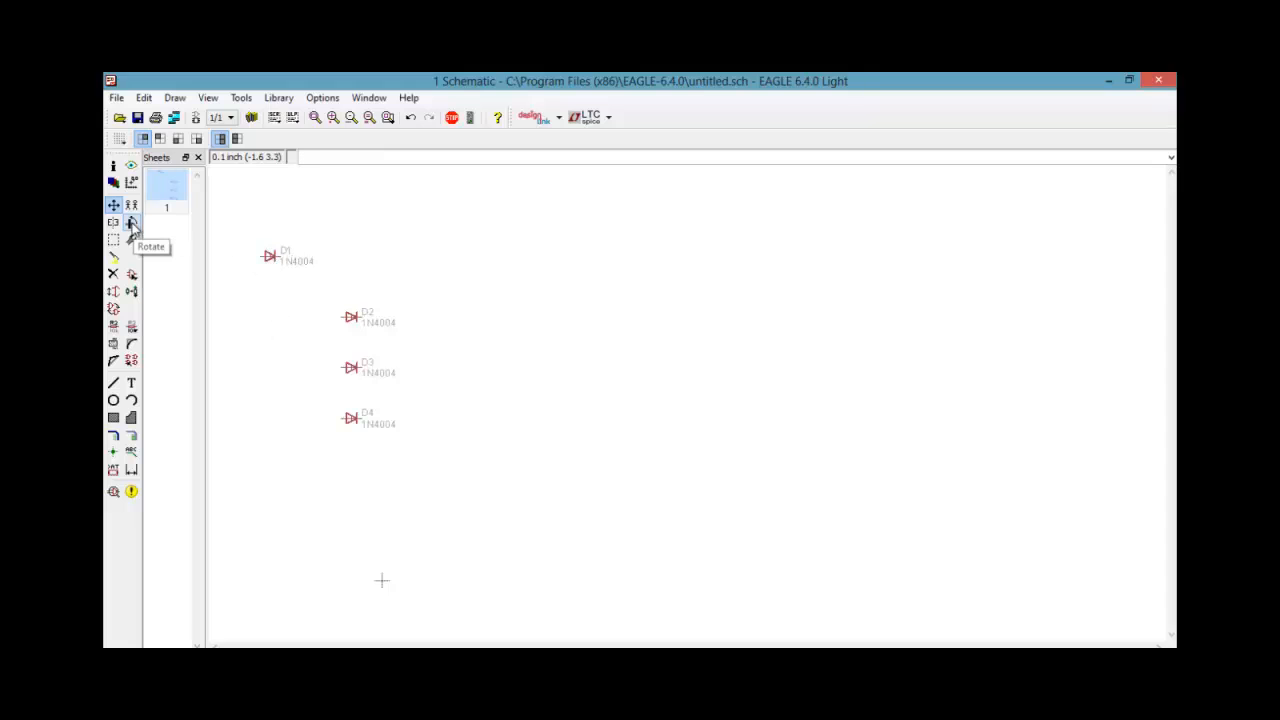
pyautogui.click(131, 223)
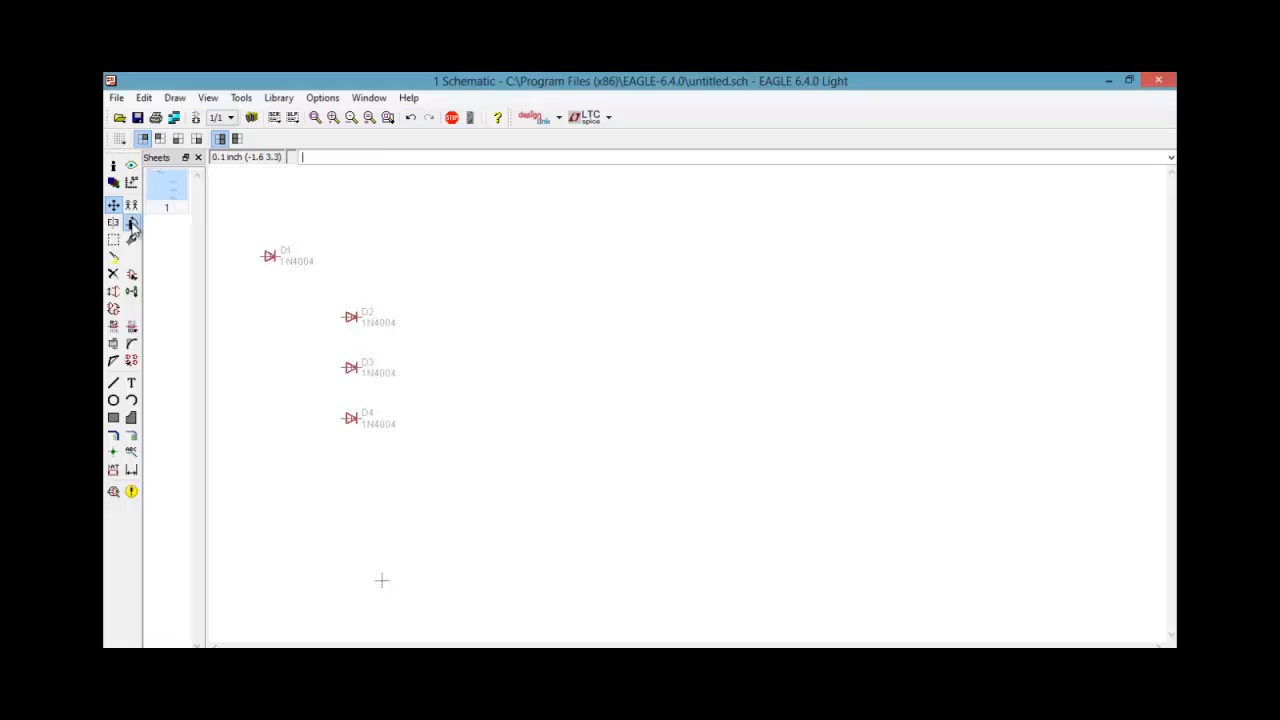
pyautogui.click(270, 257)
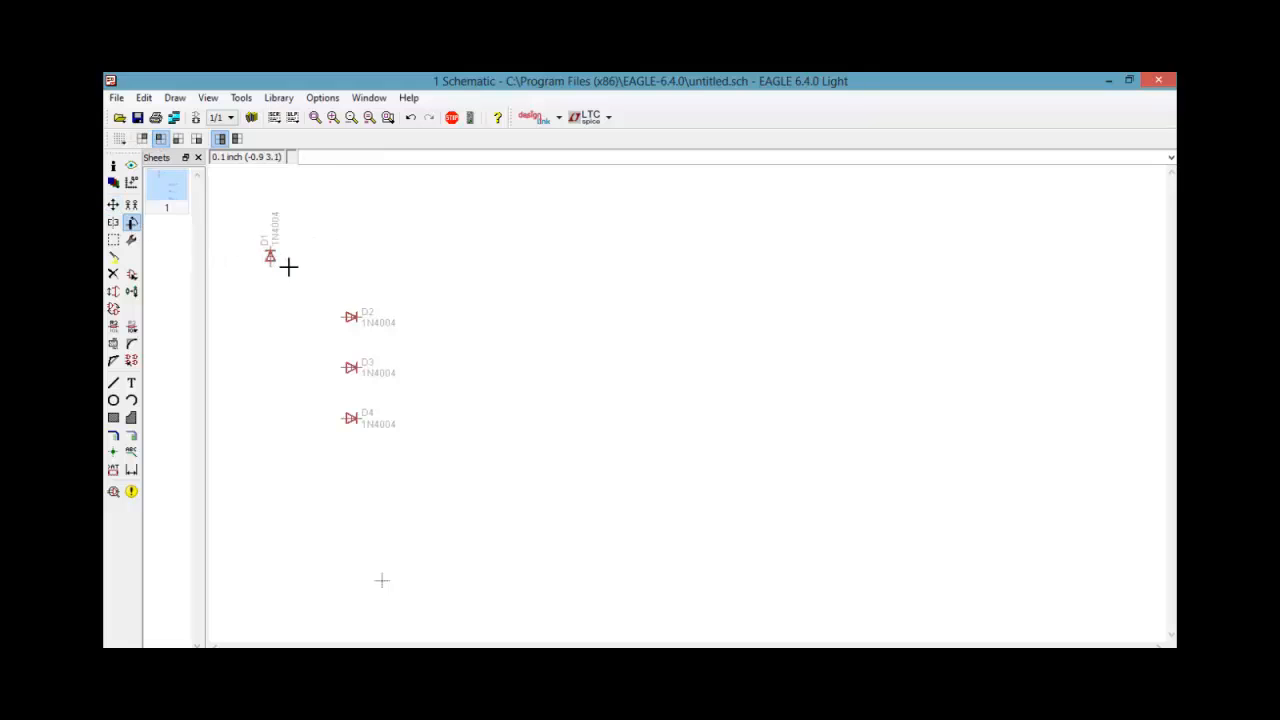
pyautogui.click(269, 257)
pyautogui.click(269, 257)
pyautogui.click(269, 257)
pyautogui.click(269, 257)
# Move diode D2 directly below D1 and rotate it to point upward
pyautogui.click(113, 204)
pyautogui.click(351, 317)
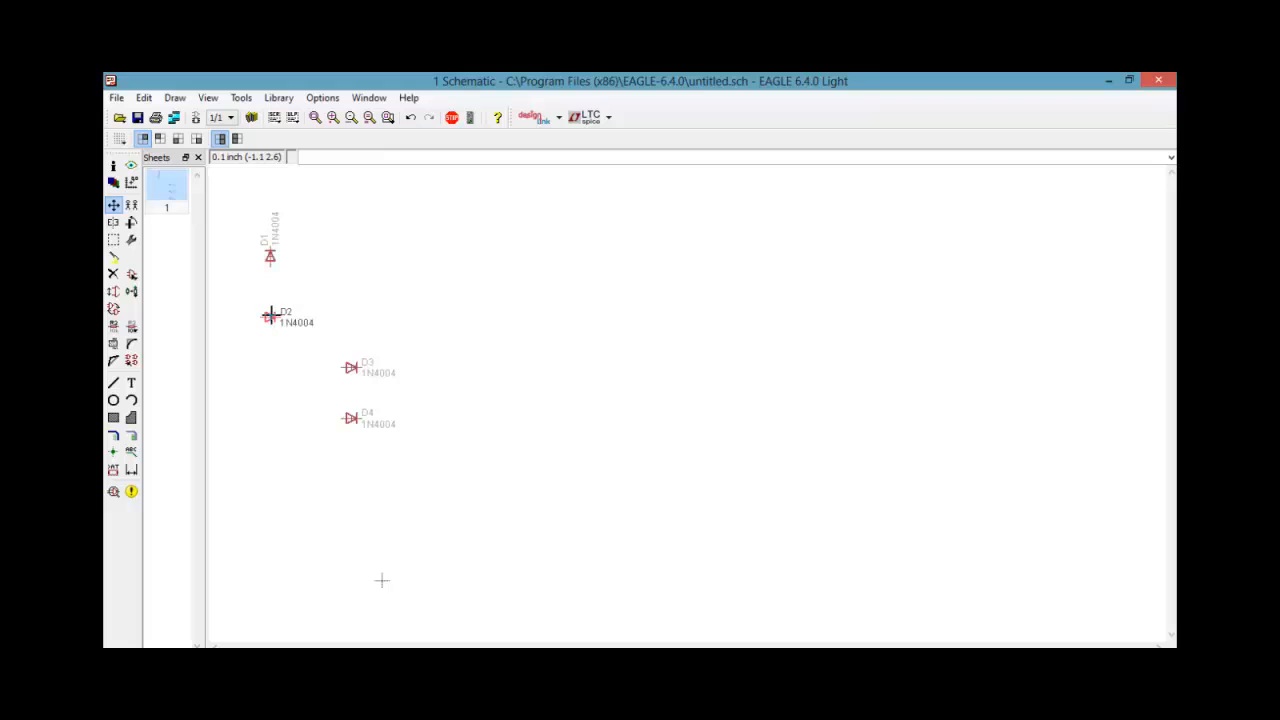
pyautogui.click(271, 317)
pyautogui.click(131, 224)
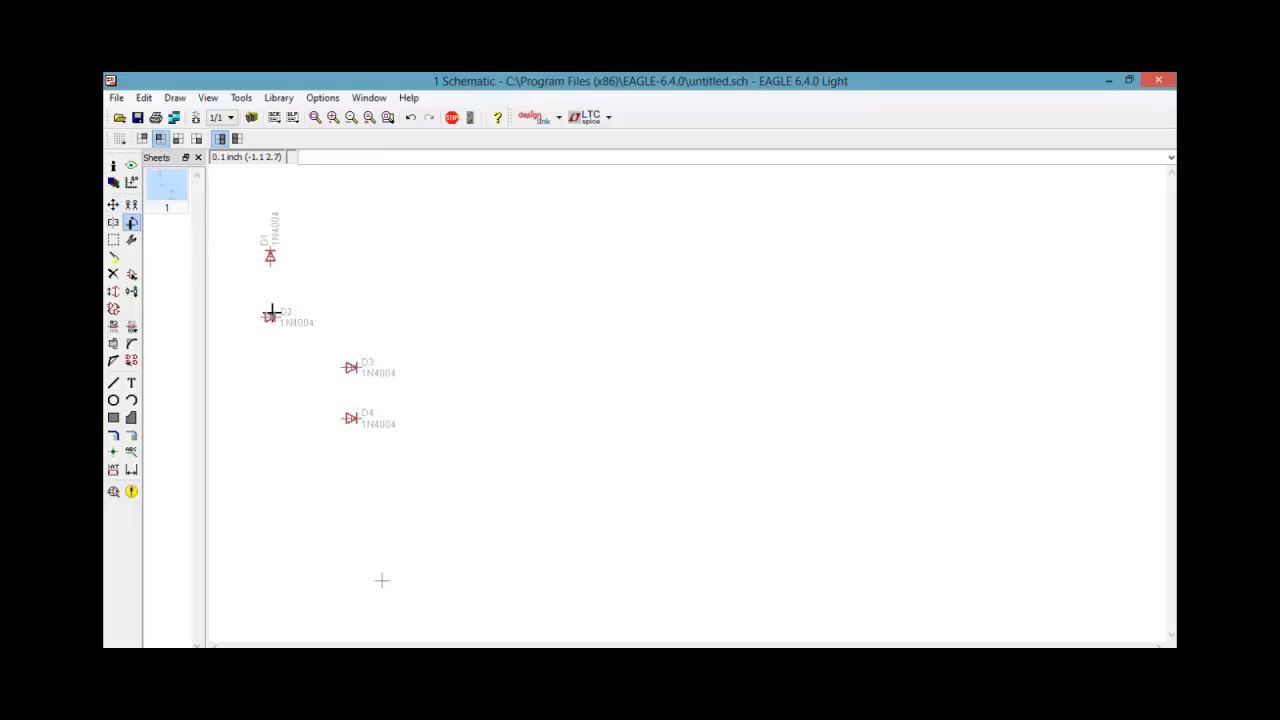
pyautogui.click(271, 317)
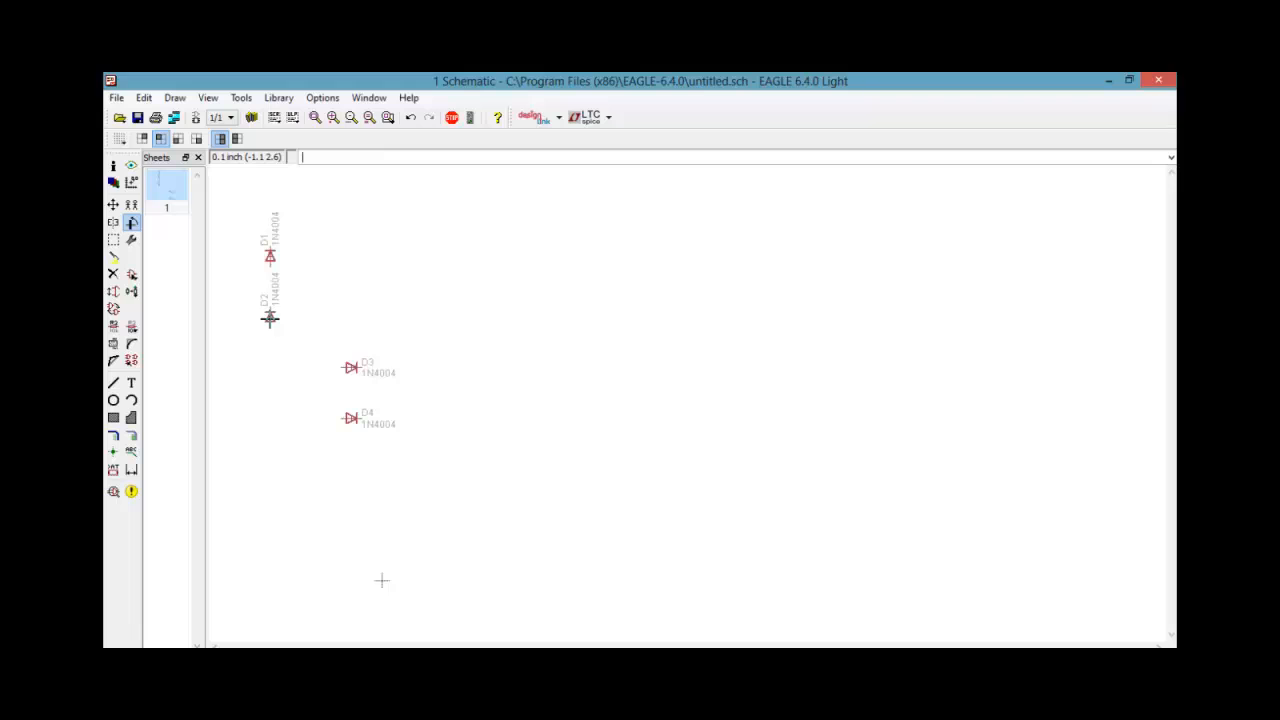
# Move diode D3 to the right of D1 at the same height, rotating it to point upward
pyautogui.click(116, 209)
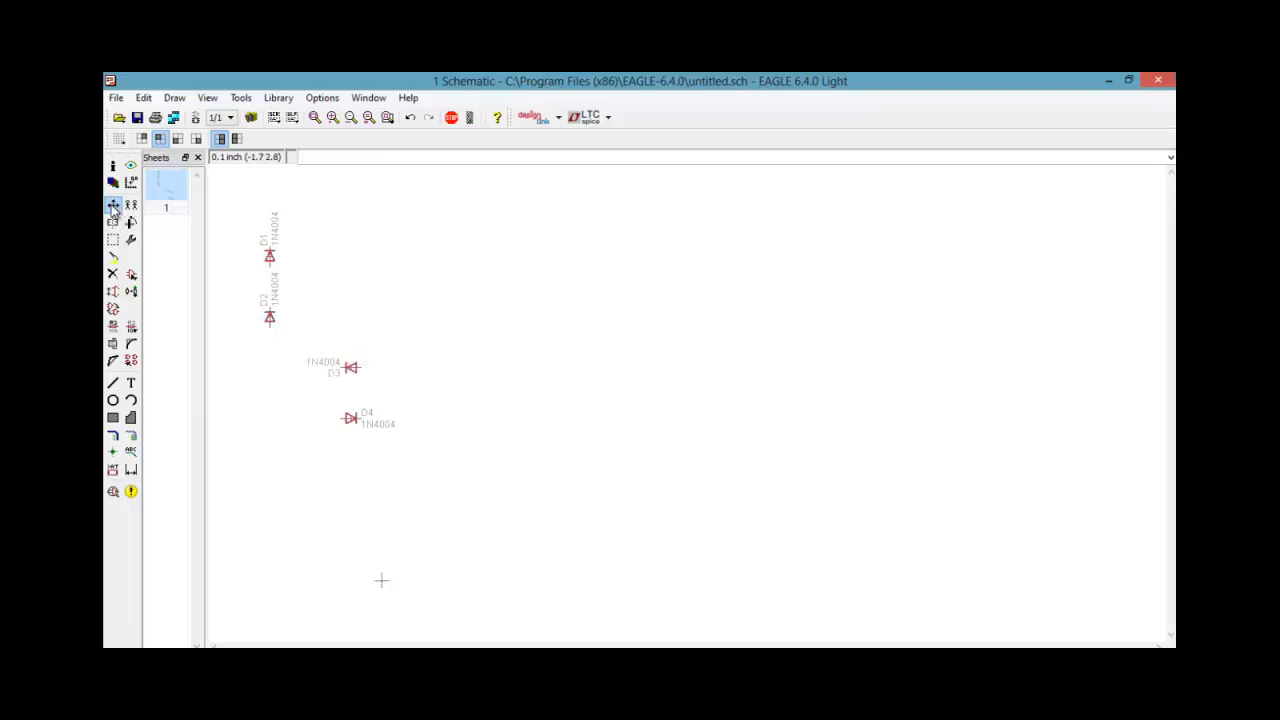
pyautogui.click(355, 367)
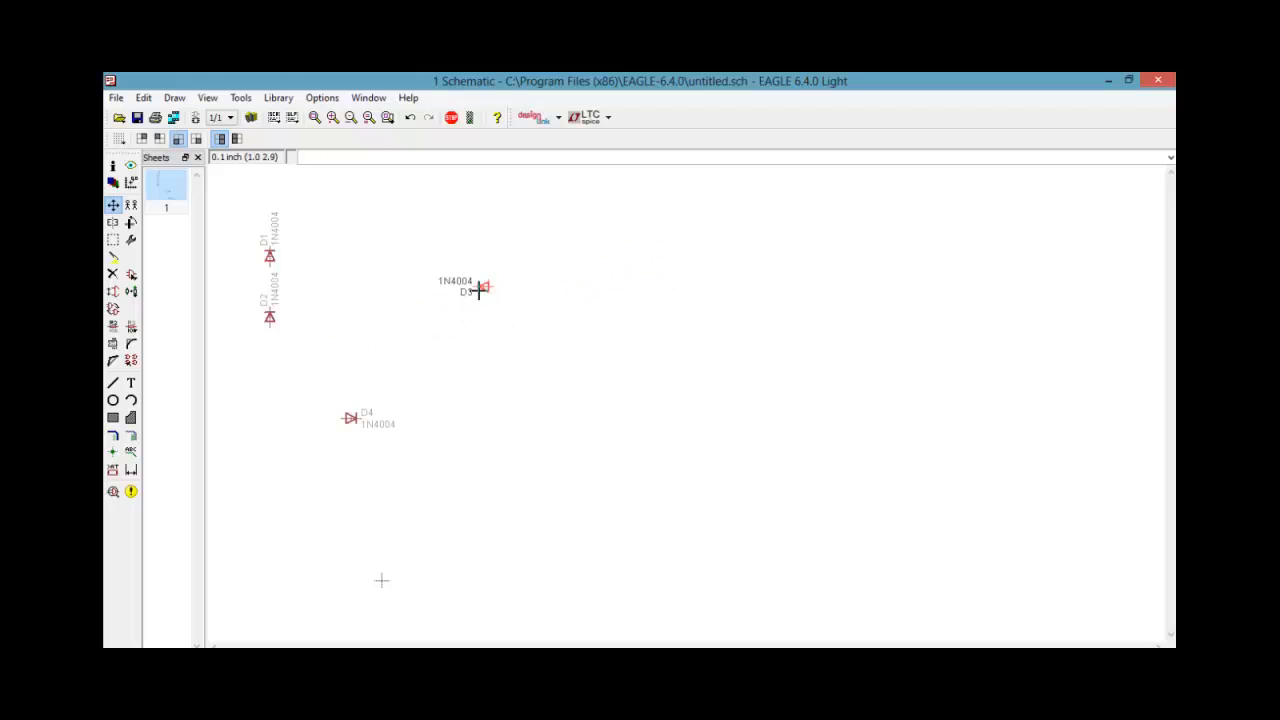
pyautogui.rightClick(479, 290)
pyautogui.rightClick(479, 290)
pyautogui.rightClick(479, 290)
pyautogui.rightClick(478, 291)
pyautogui.rightClick(479, 290)
pyautogui.rightClick(479, 290)
pyautogui.rightClick(479, 290)
pyautogui.rightClick(479, 290)
pyautogui.rightClick(479, 290)
pyautogui.rightClick(479, 290)
pyautogui.rightClick(479, 290)
pyautogui.rightClick(479, 290)
pyautogui.rightClick(479, 290)
pyautogui.rightClick(479, 290)
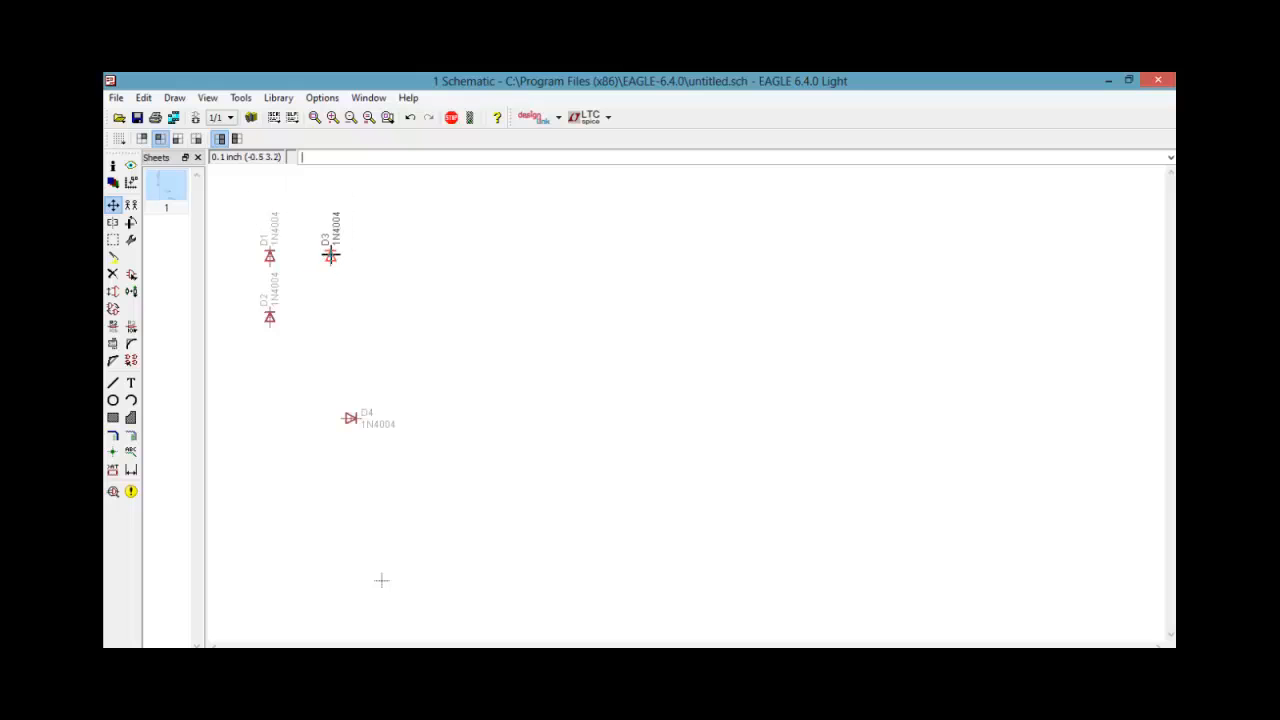
pyautogui.click(330, 252)
# Move diode D4 directly below D3, level with D2, rotating it to point upward
pyautogui.click(352, 424)
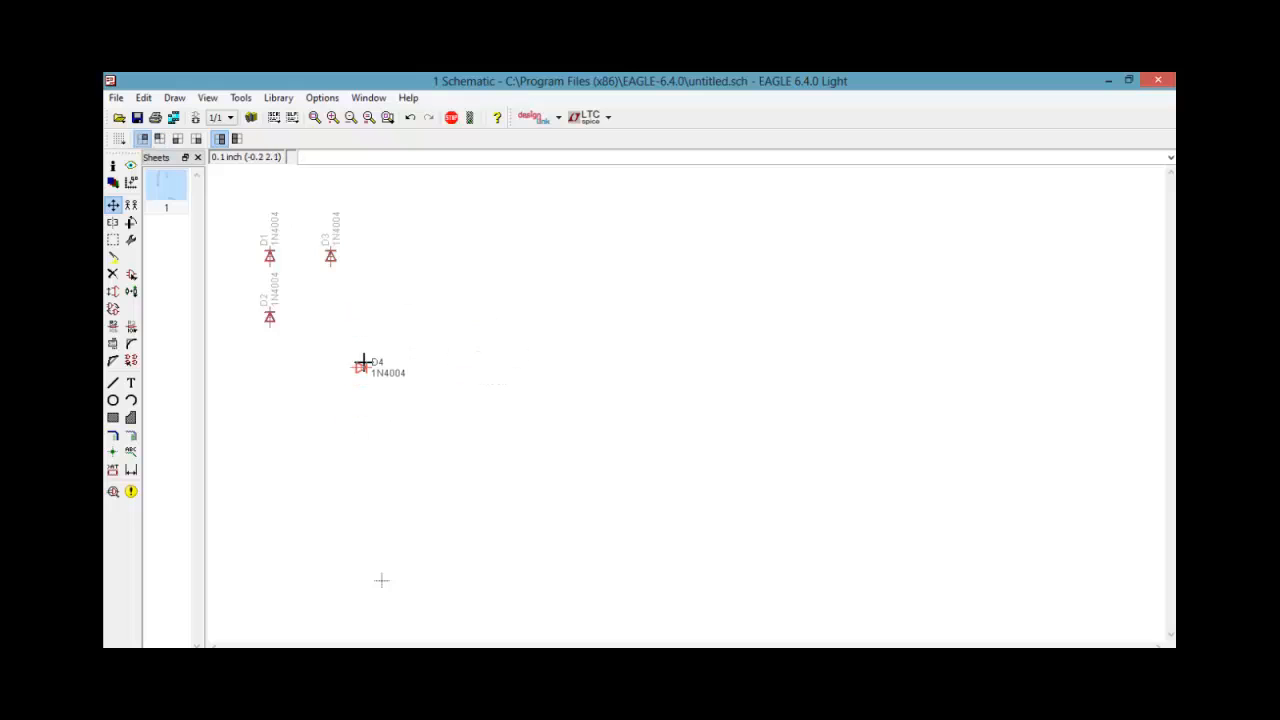
pyautogui.rightClick(363, 363)
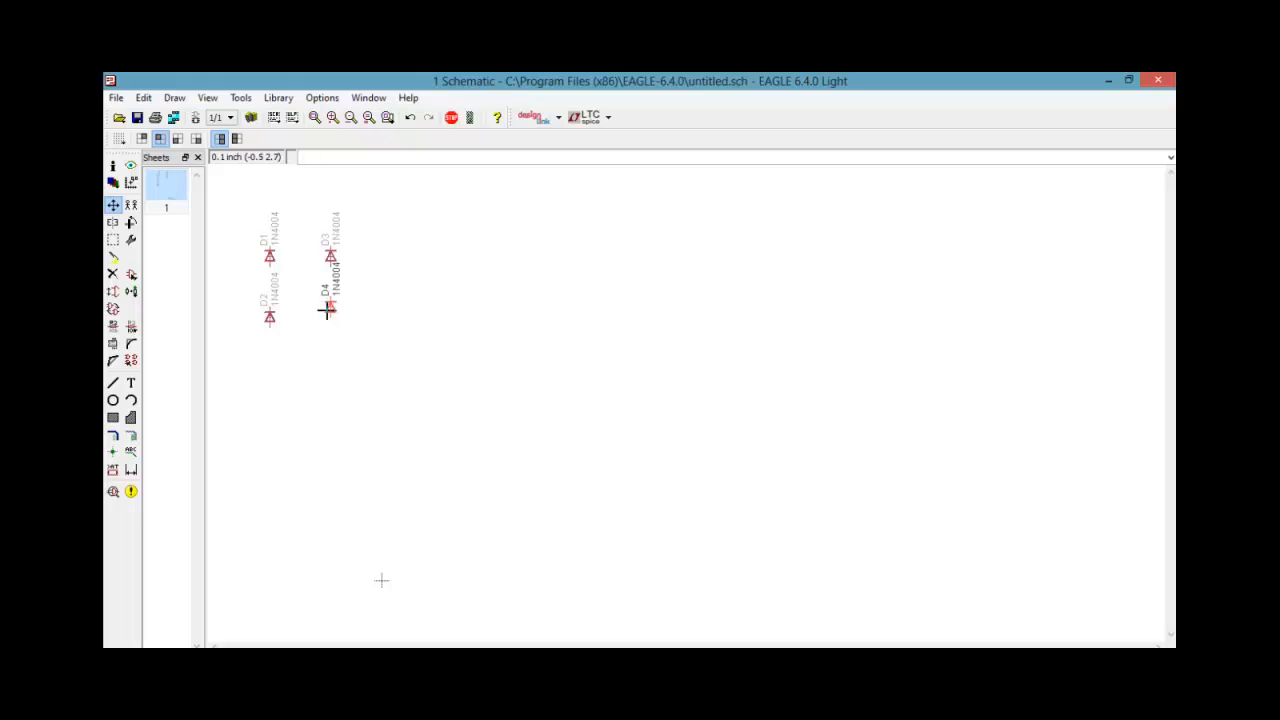
pyautogui.click(330, 315)
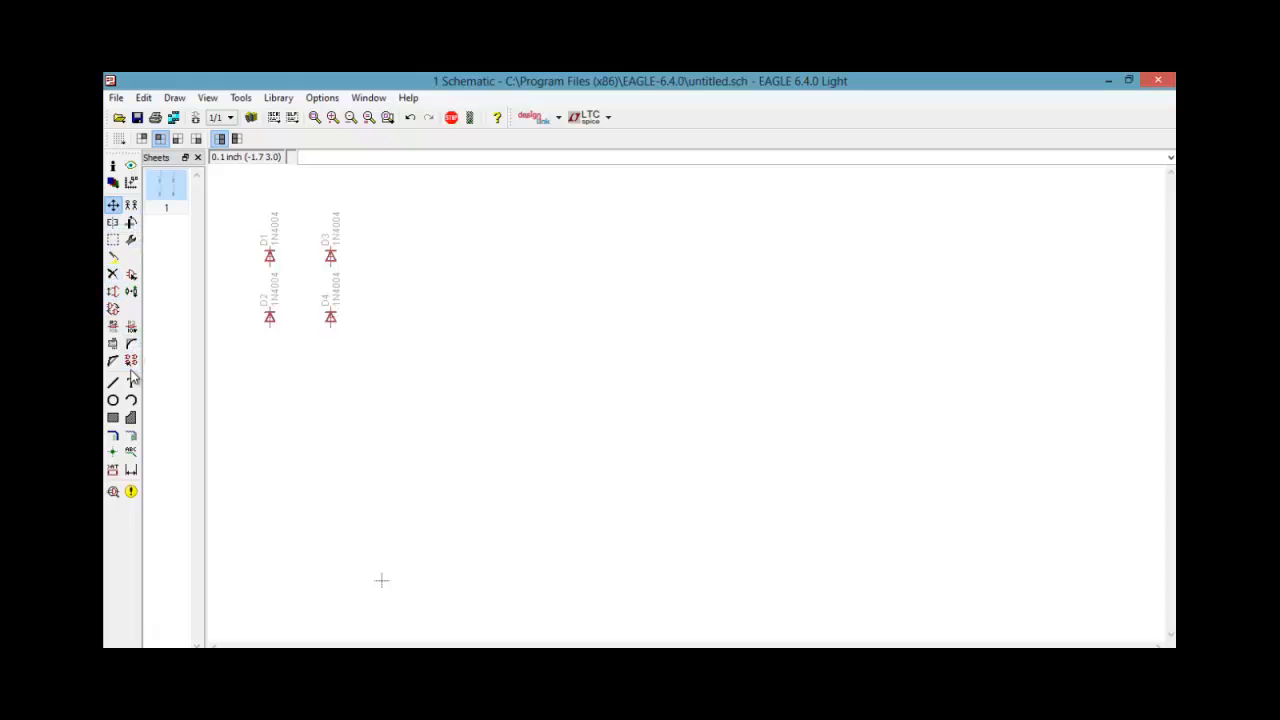
# Search the part libraries for "capacitor" and expand the Adafruit C-US capacitor
pyautogui.click(130, 277)
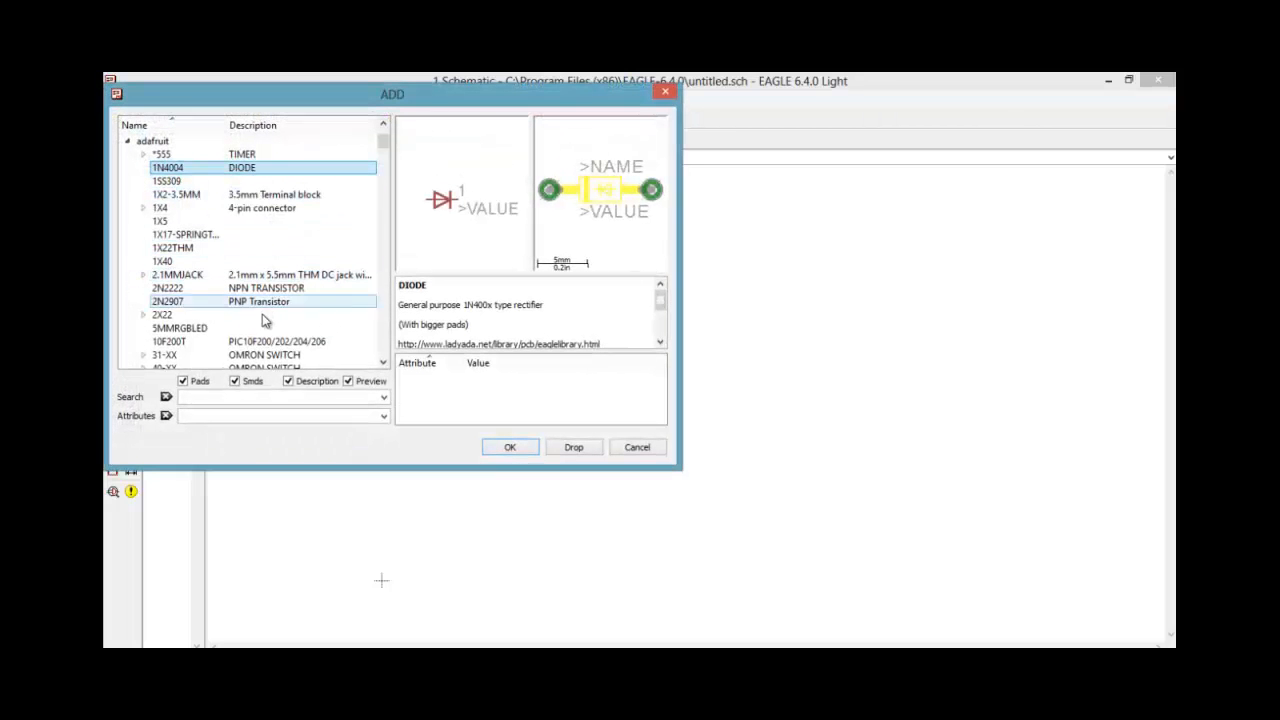
pyautogui.click(214, 395)
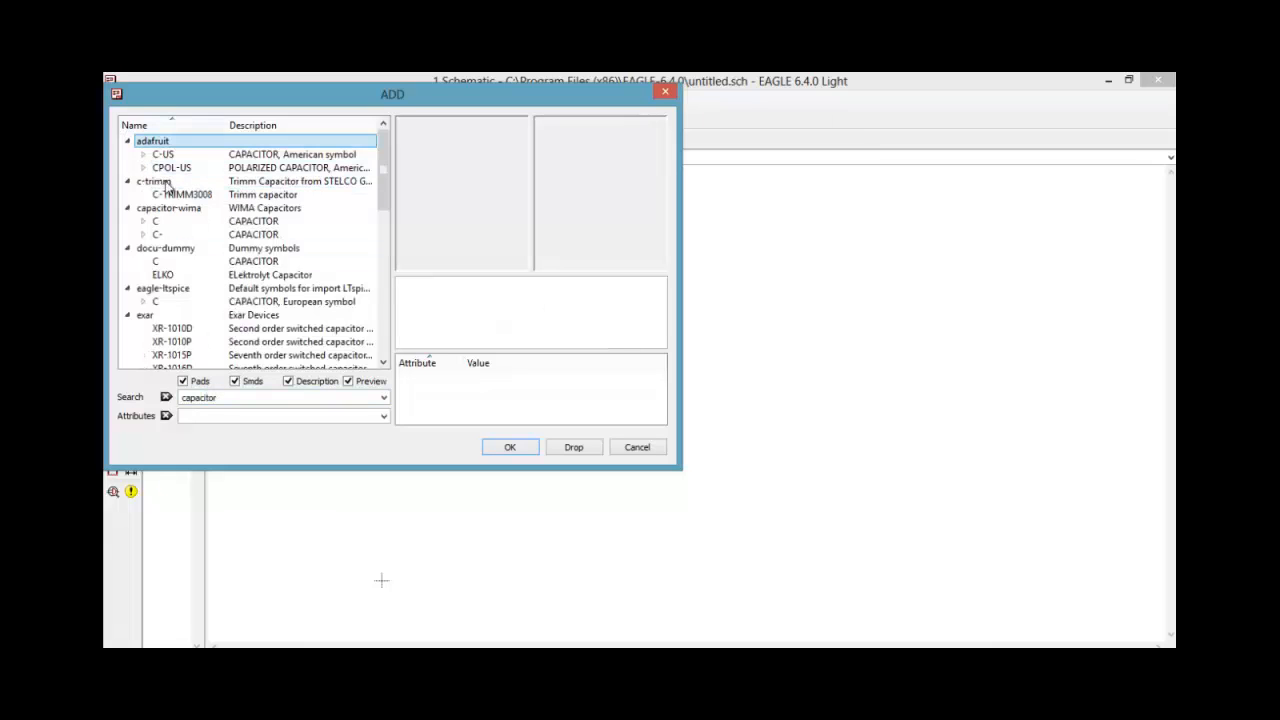
pyautogui.doubleClick(150, 154)
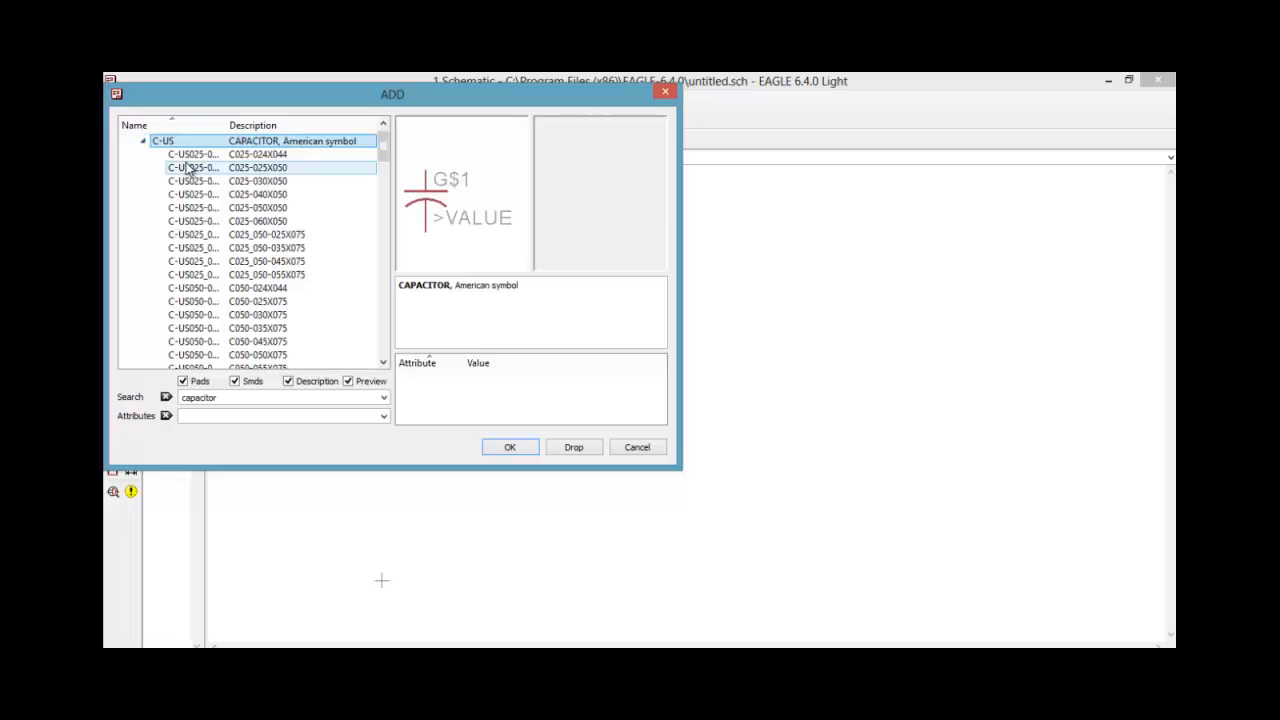
# Examine the symbol and footprint previews of the package variants of the Adafruit C-US capacitor
pyautogui.click(191, 157)
pyautogui.press('Down')
pyautogui.press('Down')
pyautogui.press('Down')
pyautogui.press('Down')
pyautogui.press('Down')
pyautogui.press('Down')
pyautogui.press('Down')
pyautogui.press('Down')
pyautogui.press('Down')
pyautogui.press('Down')
pyautogui.press('Down')
pyautogui.press('Down')
pyautogui.press('Down')
pyautogui.press('Down')
pyautogui.press('Down')
pyautogui.press('Down')
pyautogui.press('Down')
pyautogui.press('Down')
pyautogui.press('Down')
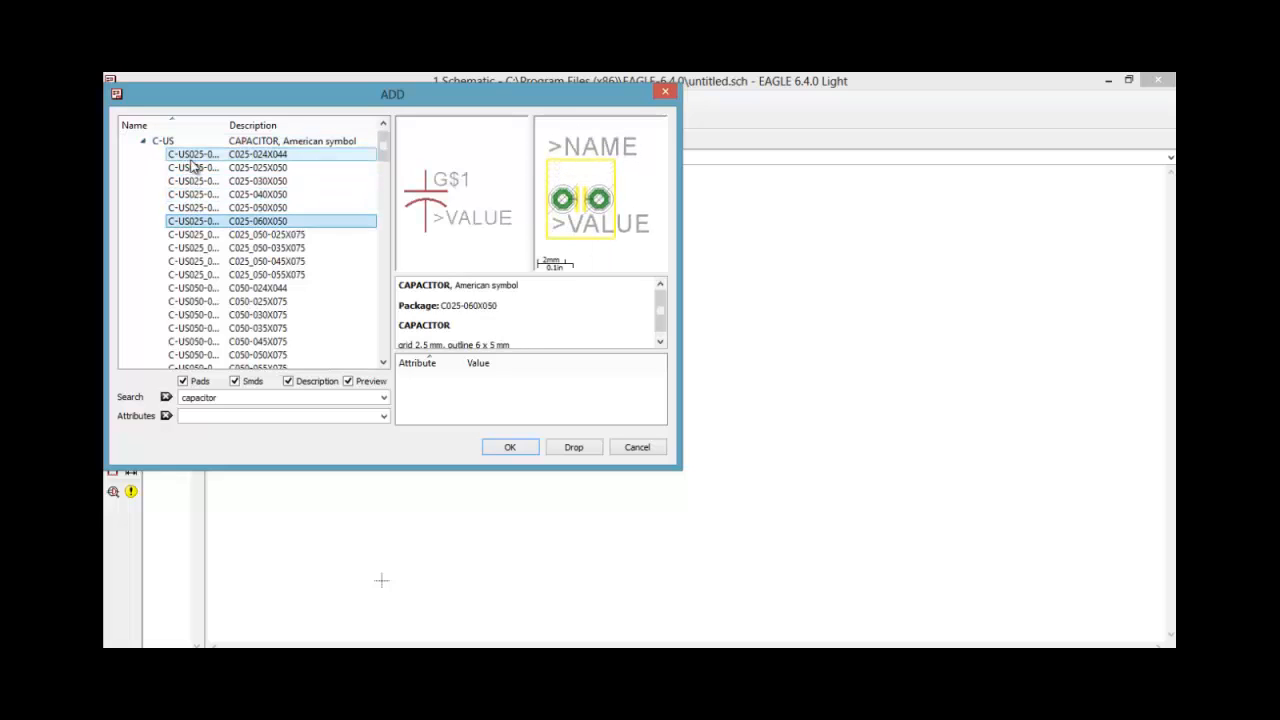
pyautogui.press('Down')
pyautogui.press('Down')
pyautogui.press('Down')
pyautogui.press('Down')
pyautogui.press('Down')
pyautogui.press('Down')
pyautogui.press('Down')
pyautogui.press('Down')
pyautogui.press('Down')
pyautogui.press('Down')
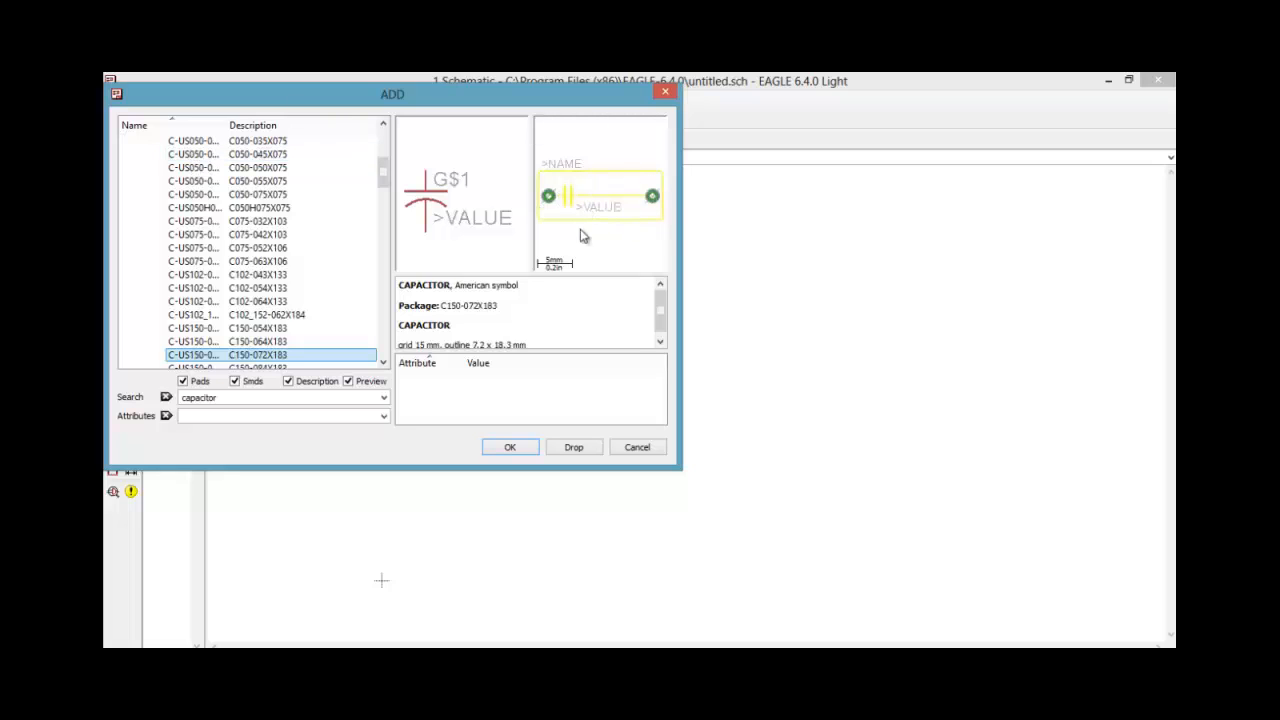
pyautogui.press('Down')
pyautogui.press('Down')
pyautogui.press('Down')
pyautogui.press('Down')
pyautogui.press('Down')
pyautogui.press('Down')
pyautogui.press('Down')
pyautogui.press('Down')
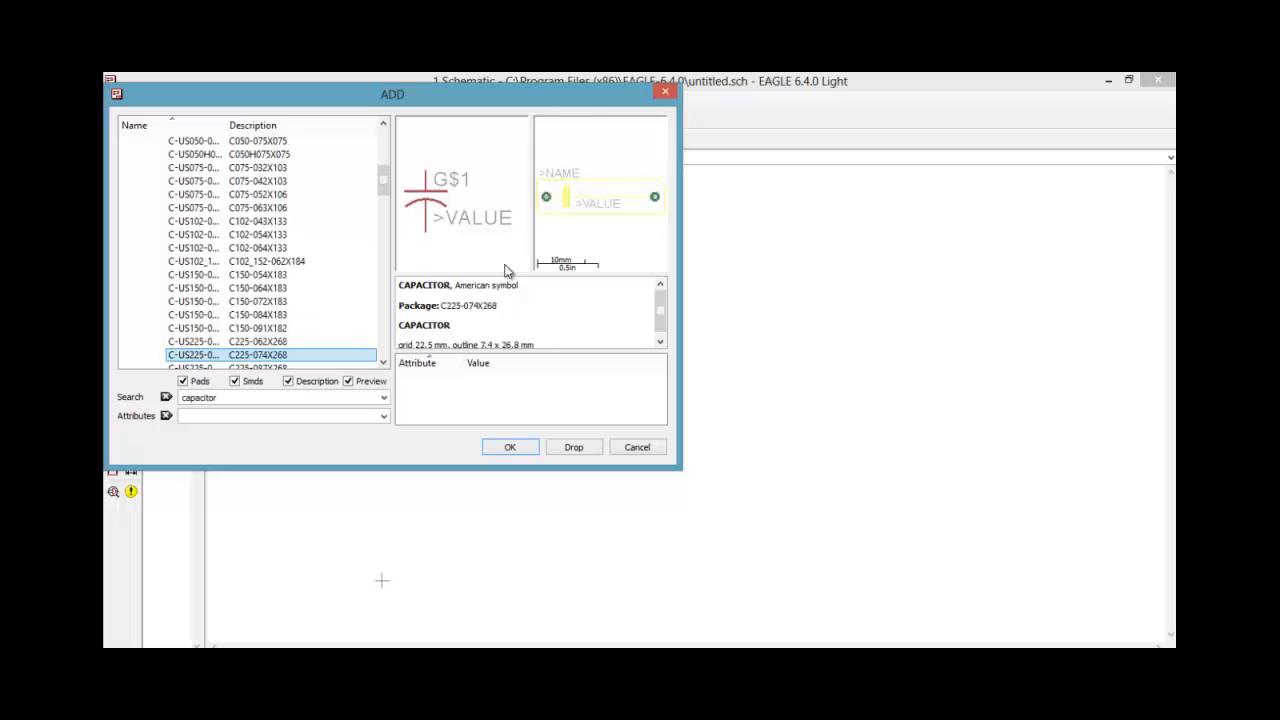
pyautogui.press('Down')
pyautogui.press('Down')
pyautogui.press('Down')
pyautogui.press('Down')
pyautogui.press('Down')
pyautogui.press('Down')
pyautogui.press('Down')
pyautogui.press('Down')
pyautogui.press('Down')
pyautogui.press('Down')
pyautogui.press('Down')
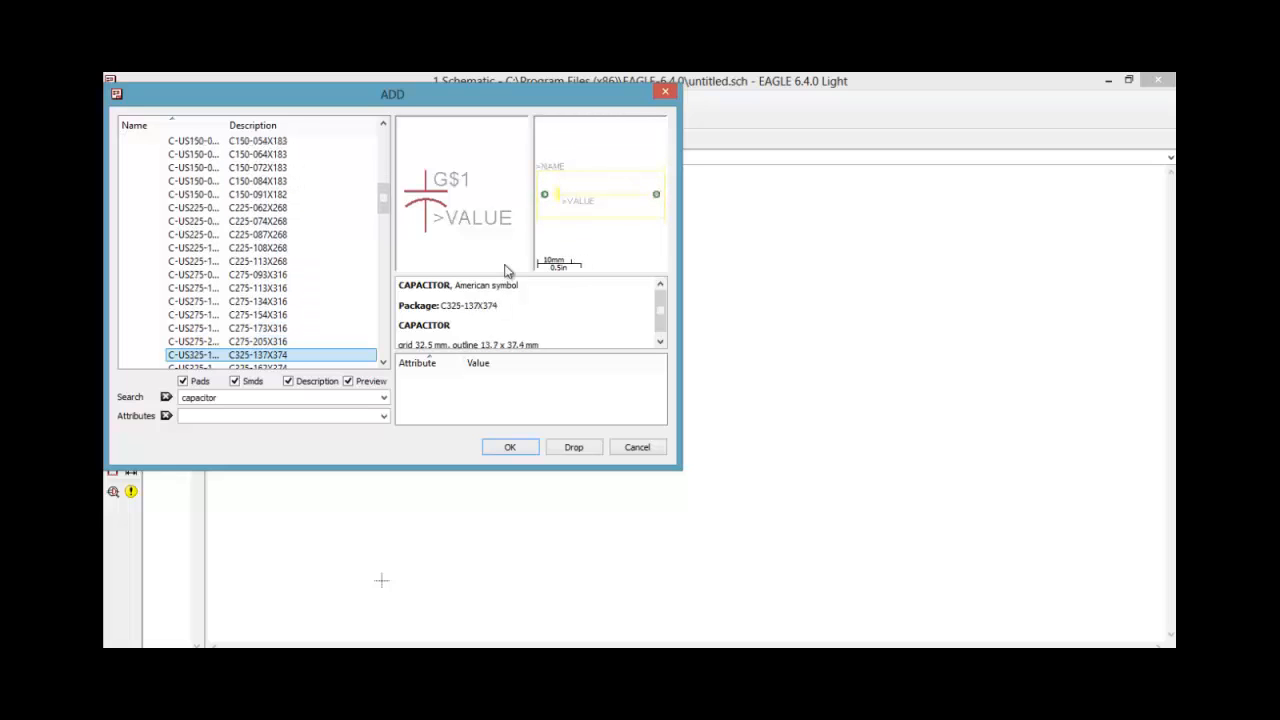
pyautogui.press('Down')
pyautogui.press('Down')
pyautogui.press('Down')
pyautogui.press('Down')
pyautogui.press('Up')
pyautogui.press('Up')
pyautogui.press('Up')
pyautogui.press('Up')
pyautogui.press('Up')
pyautogui.press('Up')
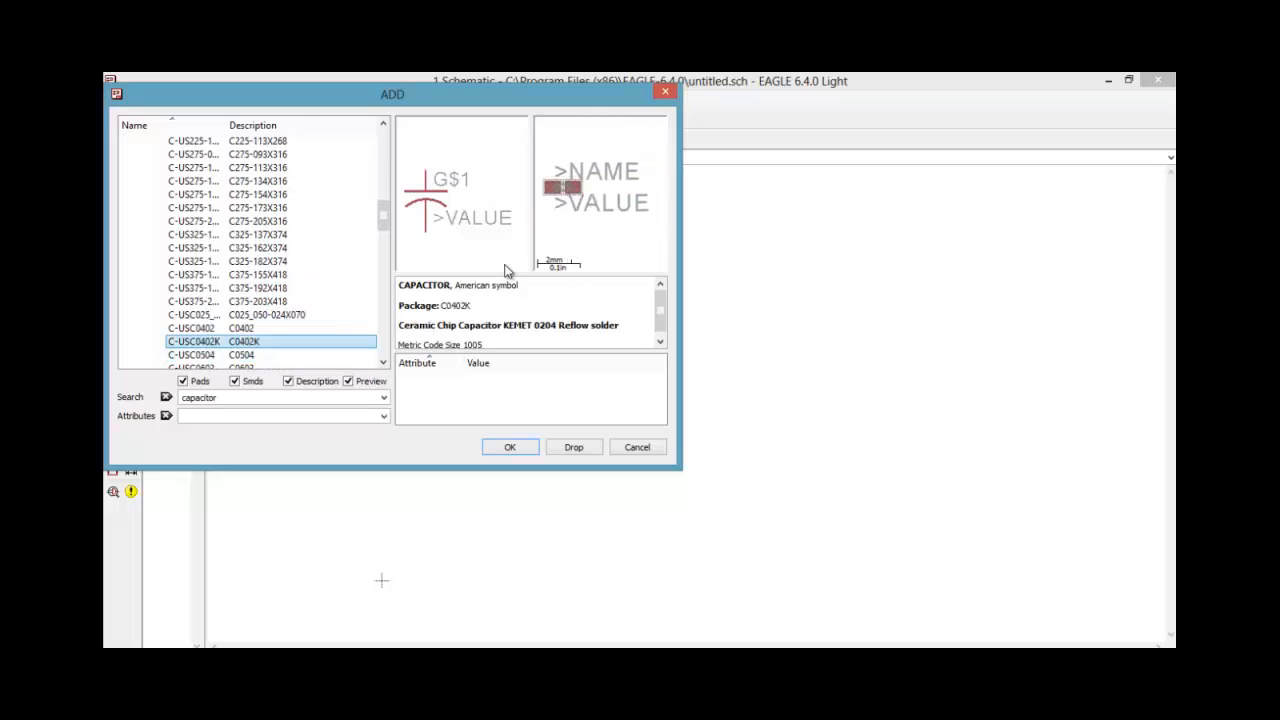
pyautogui.press('Down')
pyautogui.press('Down')
pyautogui.press('Down')
pyautogui.press('Down')
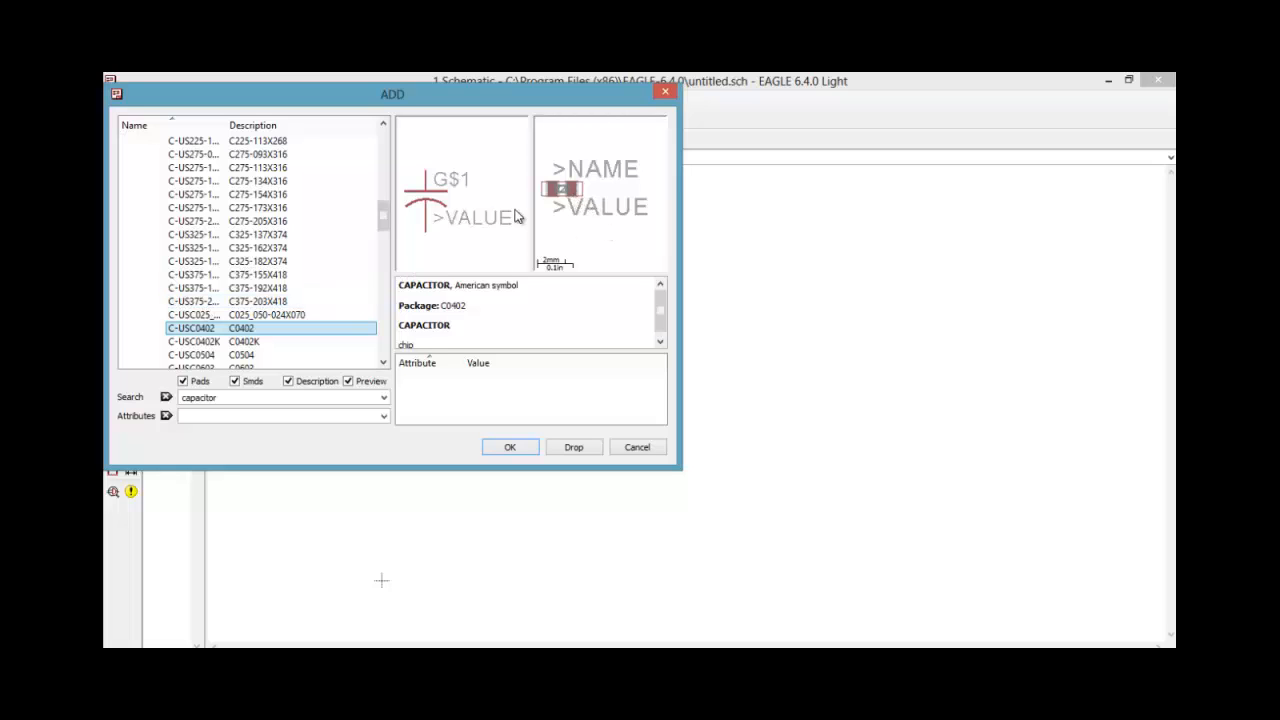
pyautogui.press('Down')
pyautogui.press('Down')
pyautogui.press('Down')
pyautogui.press('Down')
pyautogui.press('Down')
pyautogui.press('Down')
pyautogui.press('Down')
pyautogui.press('Down')
pyautogui.press('Down')
pyautogui.press('Down')
pyautogui.press('Down')
pyautogui.press('Down')
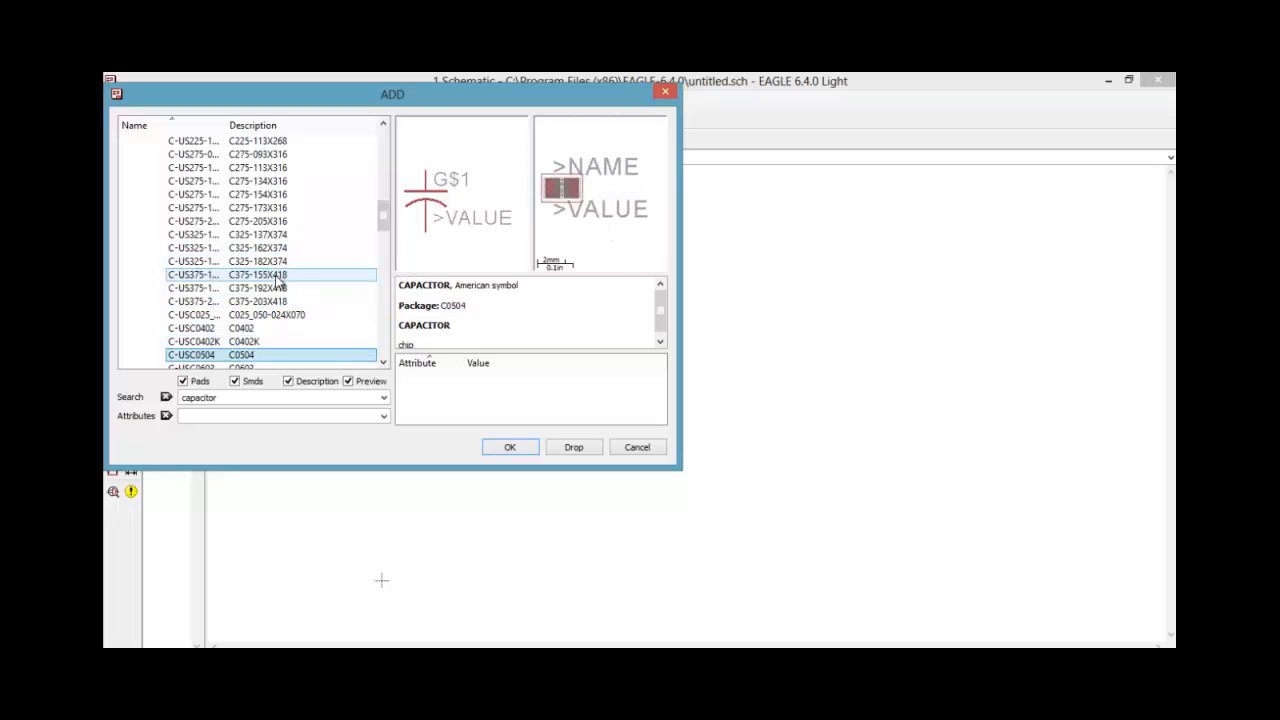
pyautogui.press('Down')
pyautogui.press('Down')
pyautogui.press('Down')
pyautogui.press('Down')
pyautogui.press('Down')
pyautogui.press('Down')
pyautogui.press('Down')
pyautogui.press('Down')
pyautogui.press('Down')
pyautogui.press('Down')
pyautogui.press('Down')
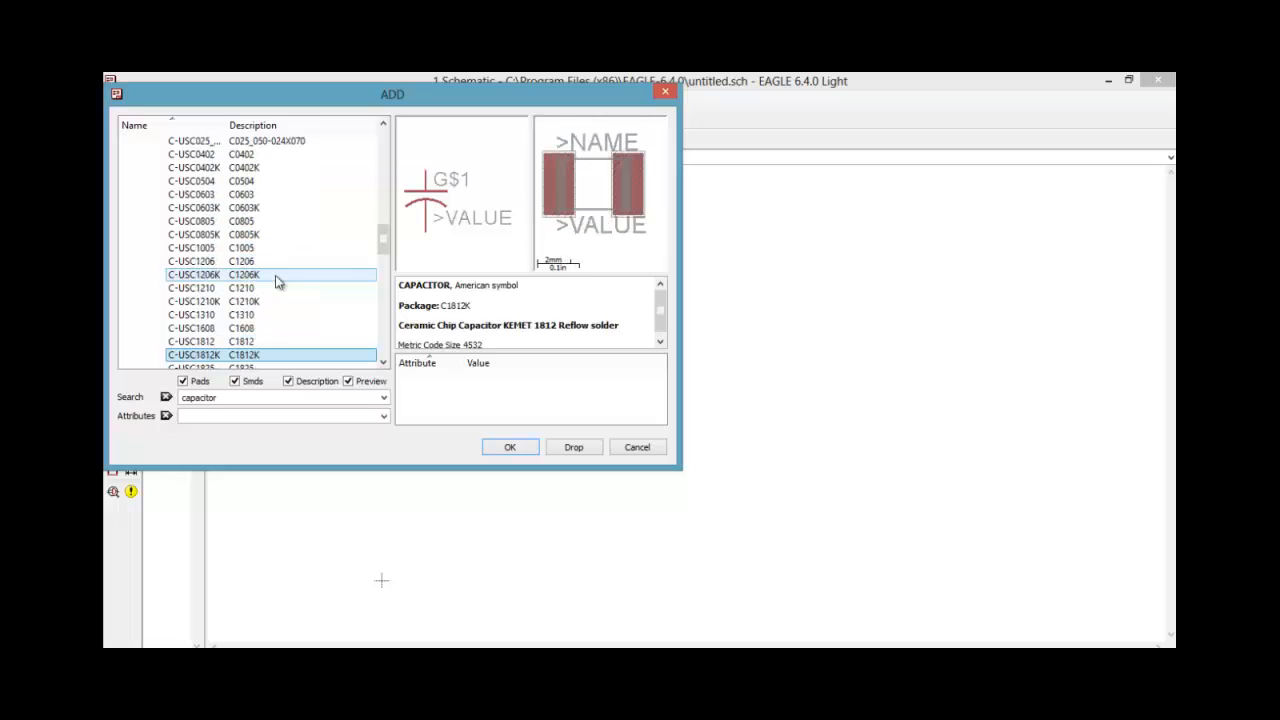
pyautogui.press('Down')
pyautogui.press('Down')
pyautogui.press('Down')
pyautogui.press('Down')
pyautogui.press('Down')
pyautogui.press('Down')
pyautogui.press('Down')
pyautogui.press('Down')
pyautogui.press('Down')
pyautogui.press('Down')
pyautogui.press('Down')
pyautogui.press('Down')
pyautogui.press('Down')
pyautogui.press('Down')
pyautogui.press('Down')
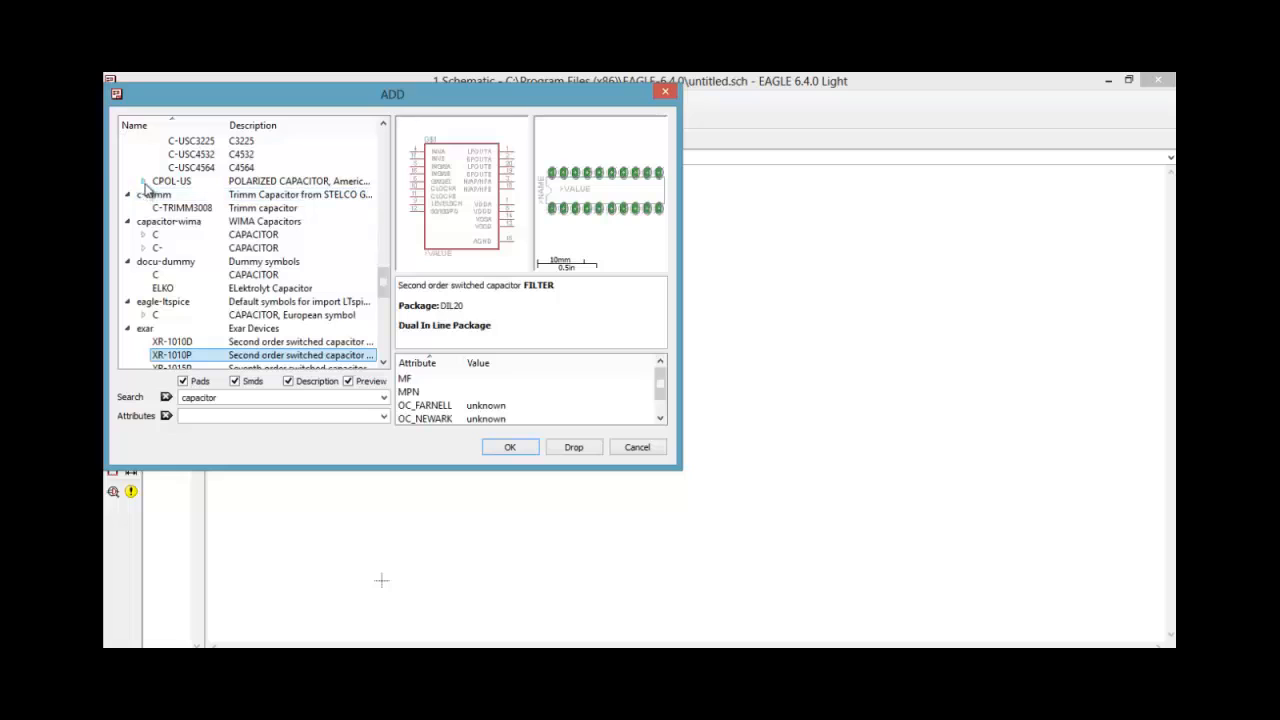
# Expand the Adafruit CPOL-US polarized capacitor and examine the footprints of its package variants
pyautogui.click(143, 181)
pyautogui.click(198, 181)
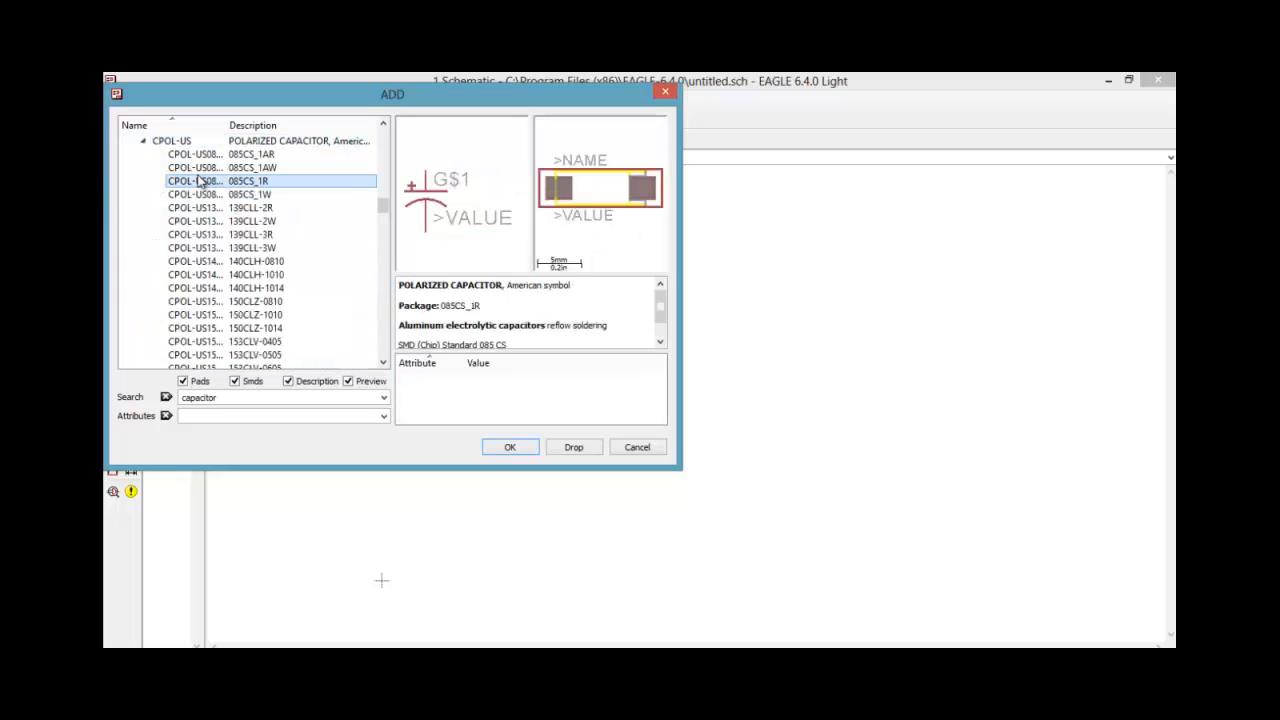
pyautogui.press('Down')
pyautogui.press('Down')
pyautogui.press('Down')
pyautogui.press('Down')
pyautogui.press('Down')
pyautogui.press('Down')
pyautogui.press('Down')
pyautogui.press('Down')
pyautogui.press('Down')
pyautogui.press('Down')
pyautogui.press('Down')
pyautogui.press('Down')
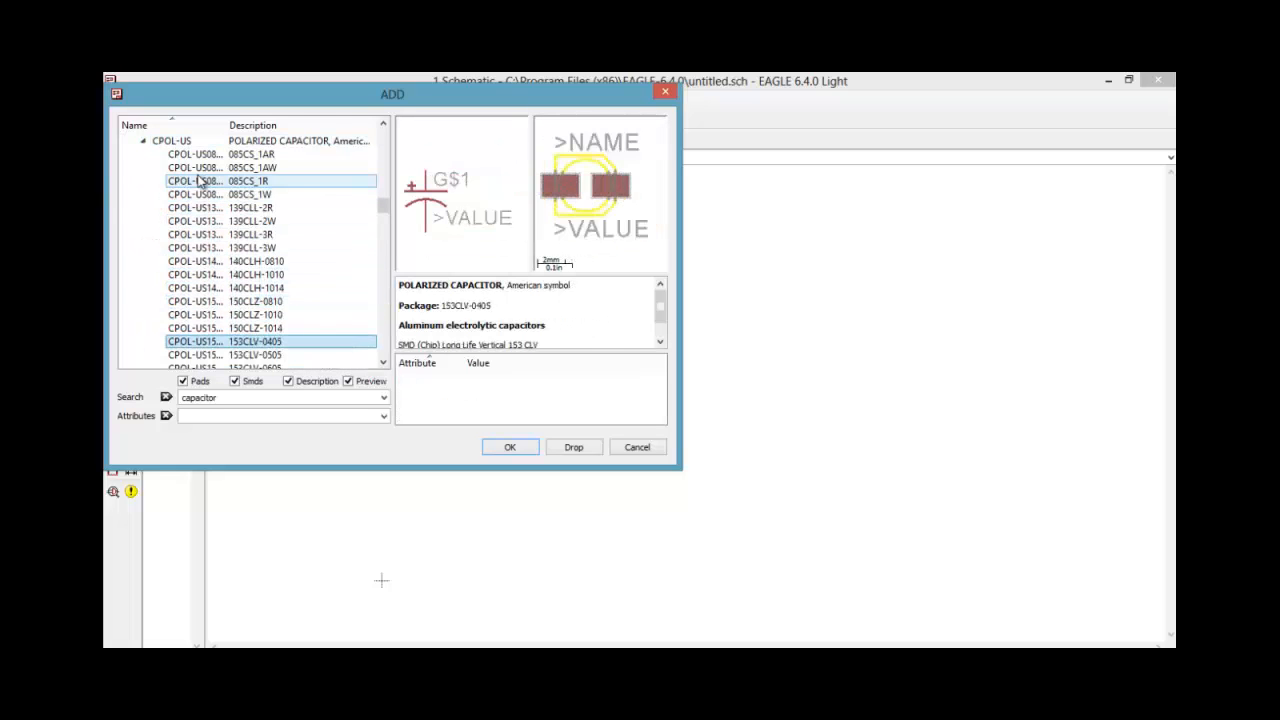
pyautogui.press('Down')
pyautogui.press('Down')
pyautogui.press('Down')
pyautogui.press('Down')
pyautogui.press('Down')
pyautogui.press('Down')
pyautogui.press('Down')
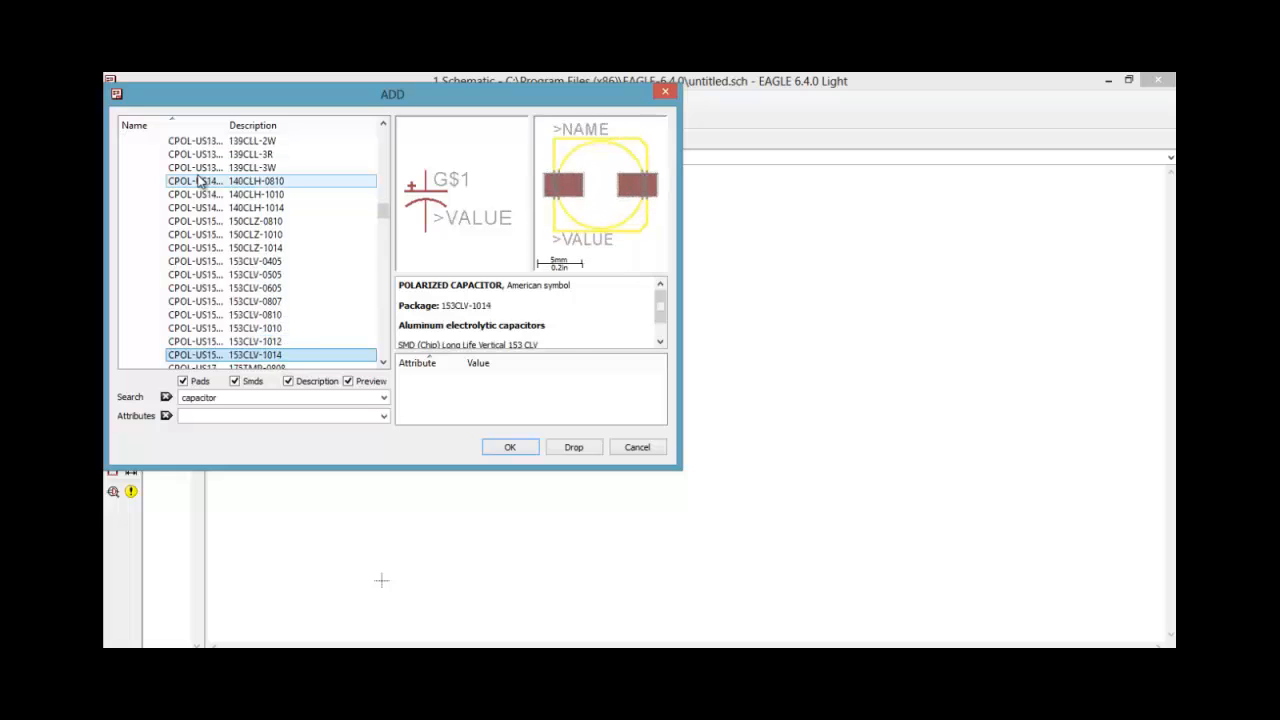
pyautogui.press('Down')
pyautogui.press('Down')
pyautogui.press('Down')
pyautogui.press('Down')
pyautogui.press('Down')
pyautogui.press('Down')
pyautogui.press('Down')
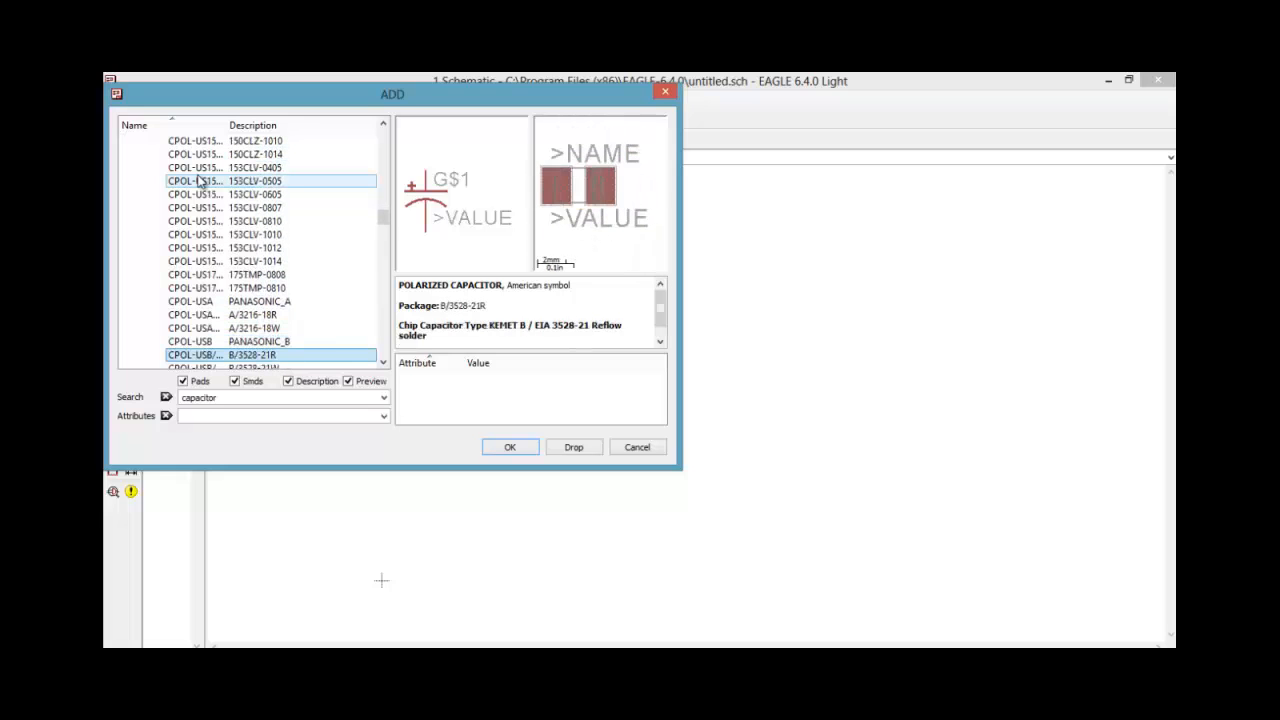
pyautogui.press('Down')
pyautogui.press('Down')
pyautogui.press('Down')
pyautogui.press('Down')
pyautogui.press('Down')
pyautogui.press('Down')
pyautogui.press('Down')
pyautogui.press('Down')
pyautogui.press('Down')
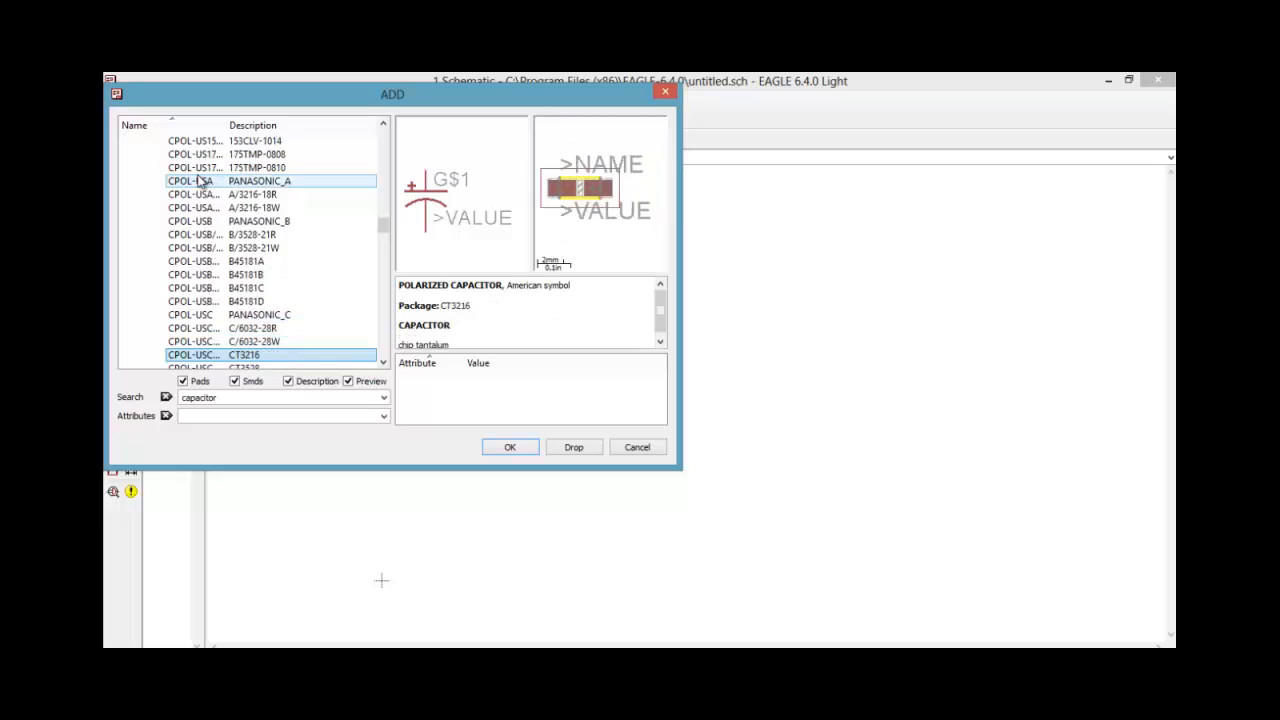
pyautogui.press('Down')
pyautogui.press('Down')
pyautogui.press('Down')
pyautogui.press('Down')
pyautogui.press('Down')
pyautogui.press('Down')
pyautogui.press('Down')
pyautogui.press('Down')
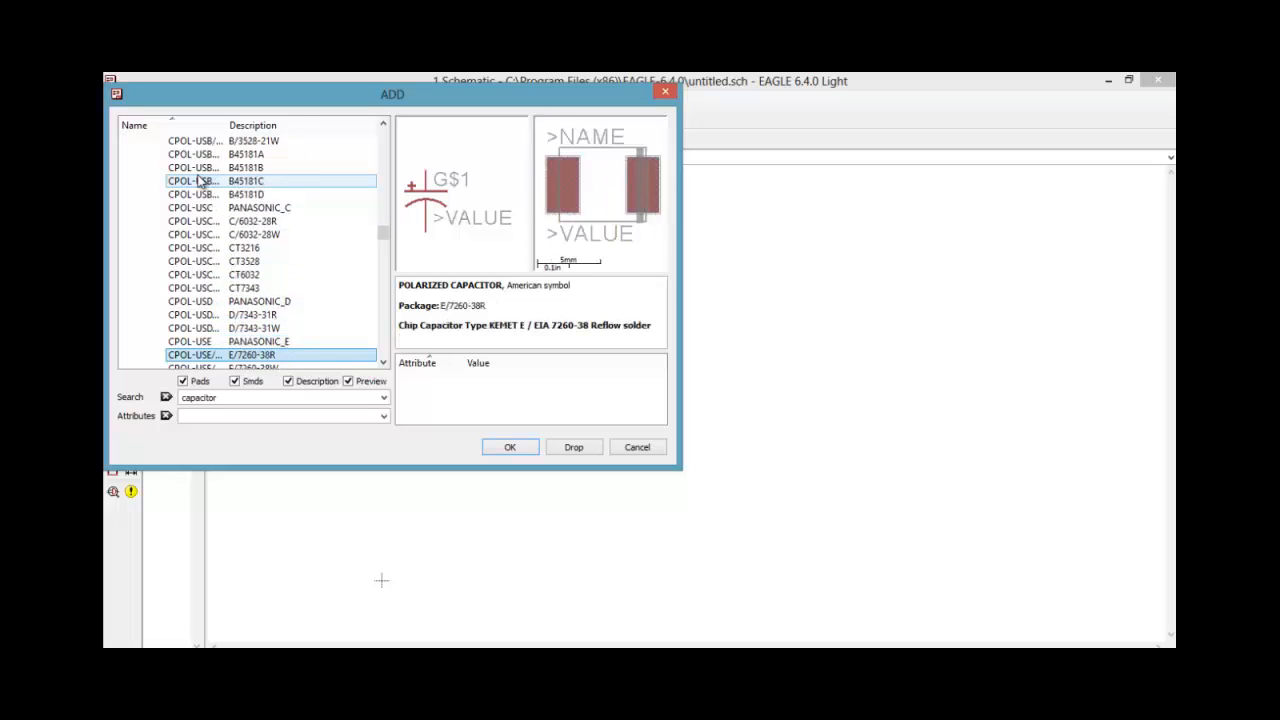
pyautogui.press('Down')
pyautogui.press('Down')
pyautogui.press('Down')
pyautogui.press('Down')
pyautogui.press('Down')
pyautogui.press('Down')
pyautogui.press('Down')
pyautogui.press('Down')
pyautogui.press('Down')
pyautogui.press('Down')
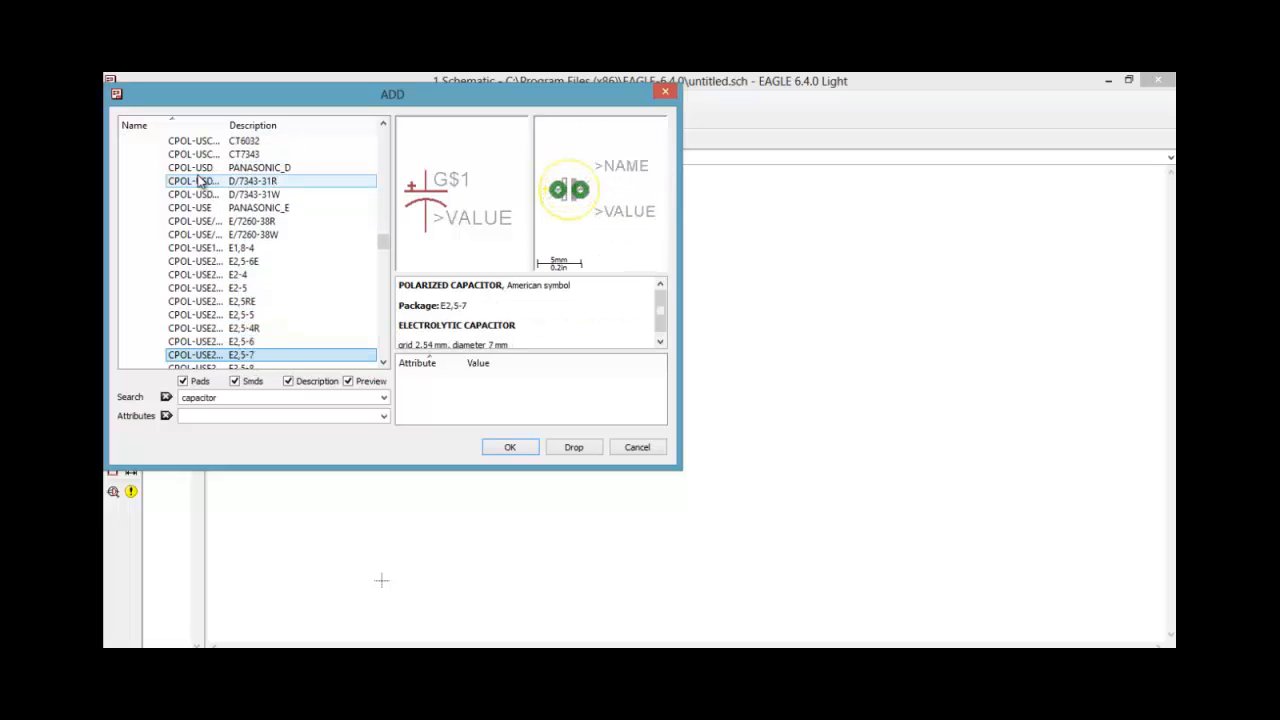
pyautogui.press('Down')
pyautogui.press('Down')
pyautogui.press('Down')
pyautogui.press('Down')
pyautogui.press('Down')
pyautogui.press('Down')
pyautogui.press('Down')
pyautogui.press('Down')
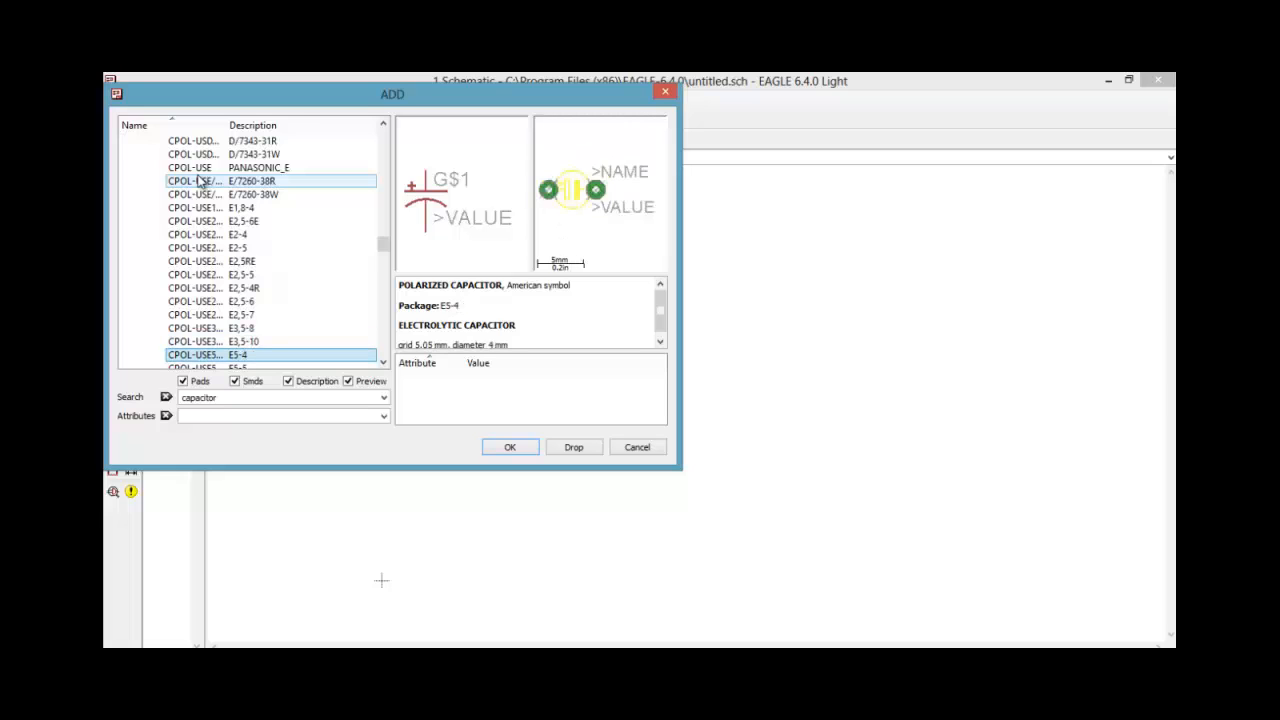
pyautogui.press('Down')
pyautogui.press('Down')
pyautogui.press('Down')
pyautogui.press('Down')
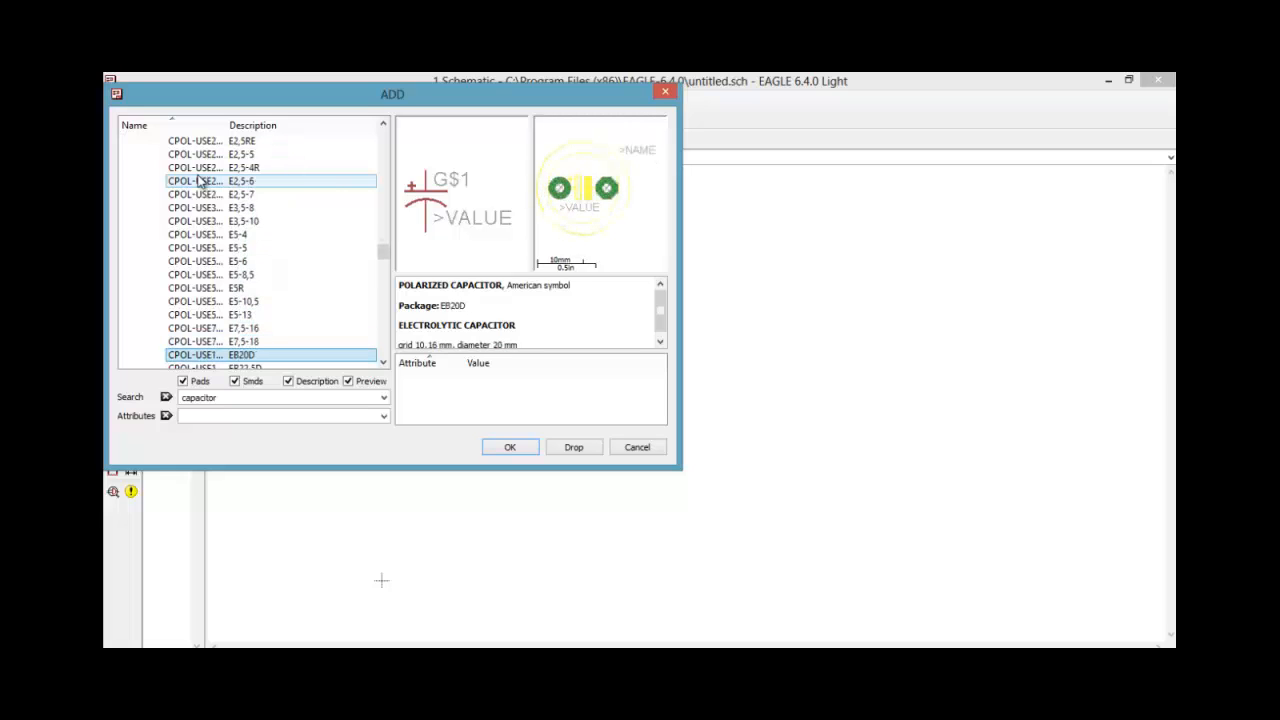
pyautogui.press('Up')
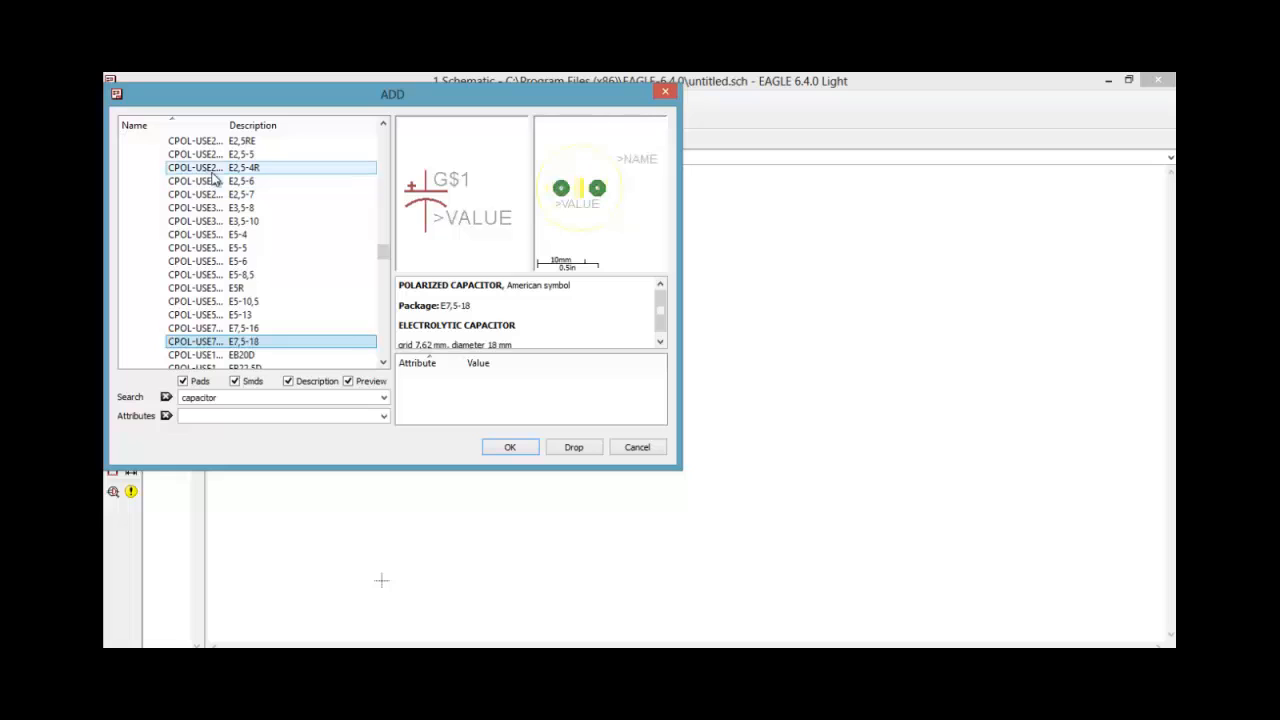
# Place one CPOL-US polarized capacitor in the E7,5-16 package to the right of the diodes, slightly below D3's level
pyautogui.click(233, 331)
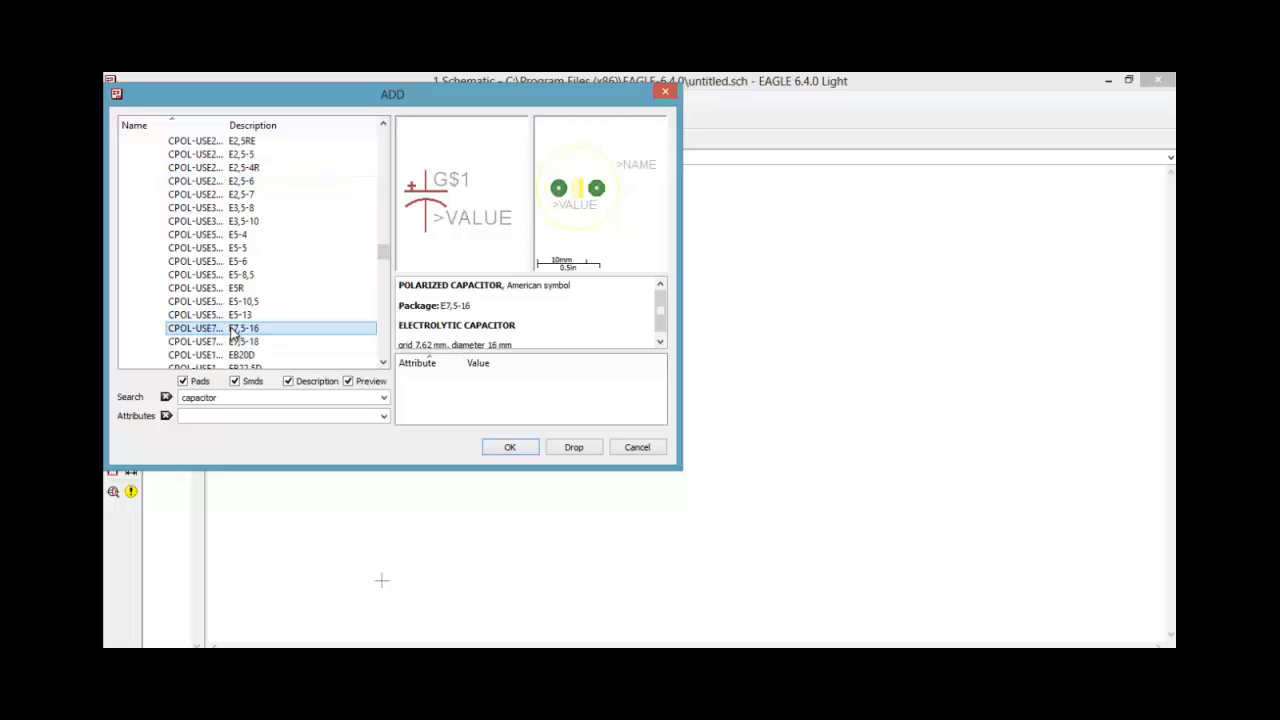
pyautogui.doubleClick(236, 330)
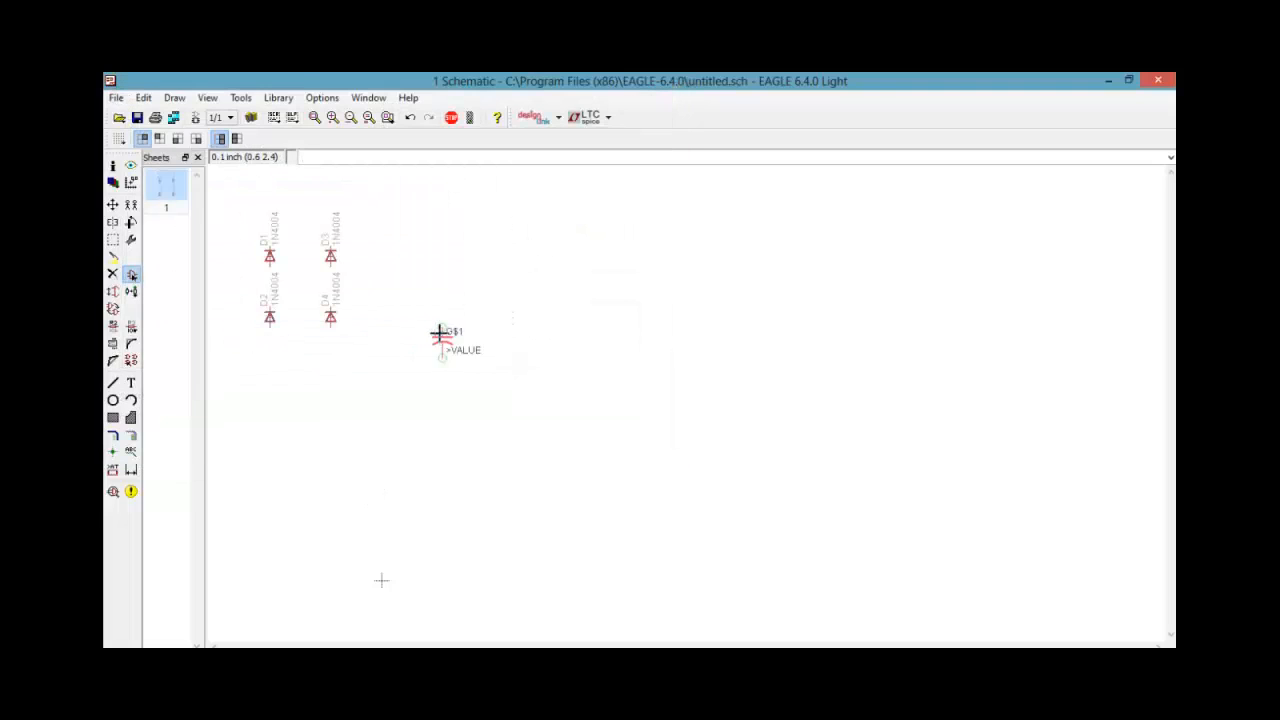
pyautogui.click(413, 268)
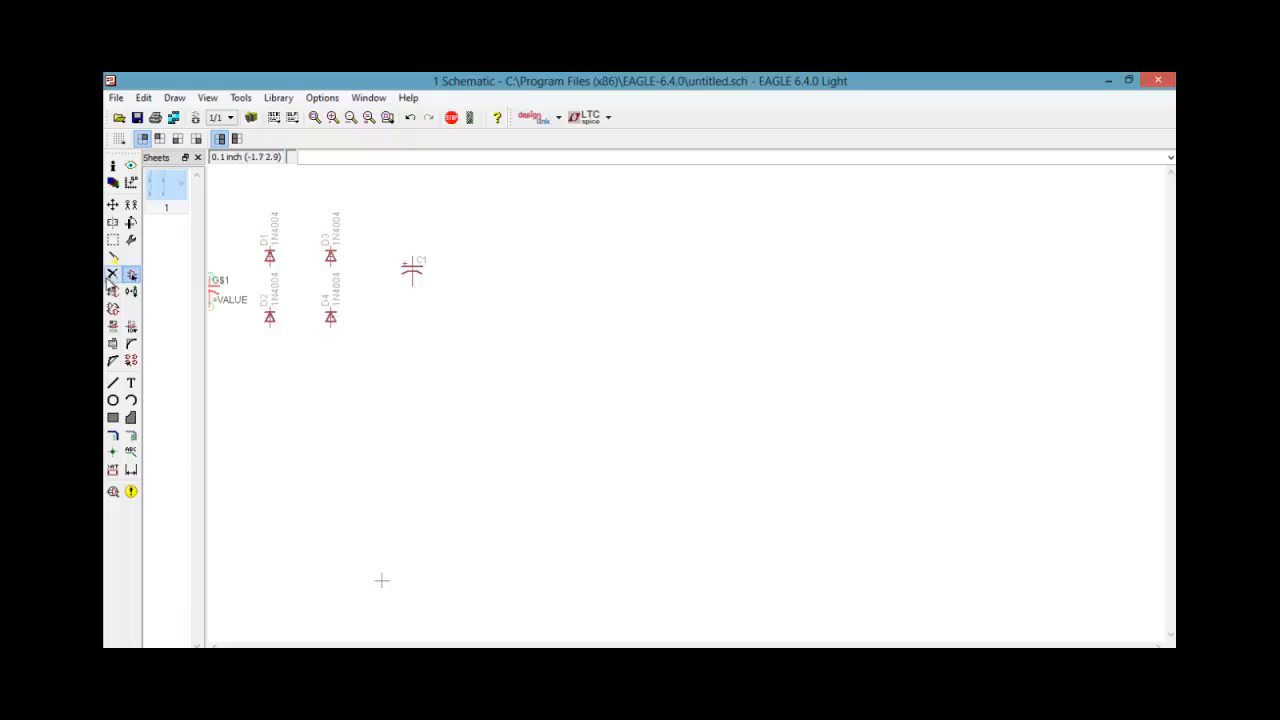
pyautogui.press('Escape')
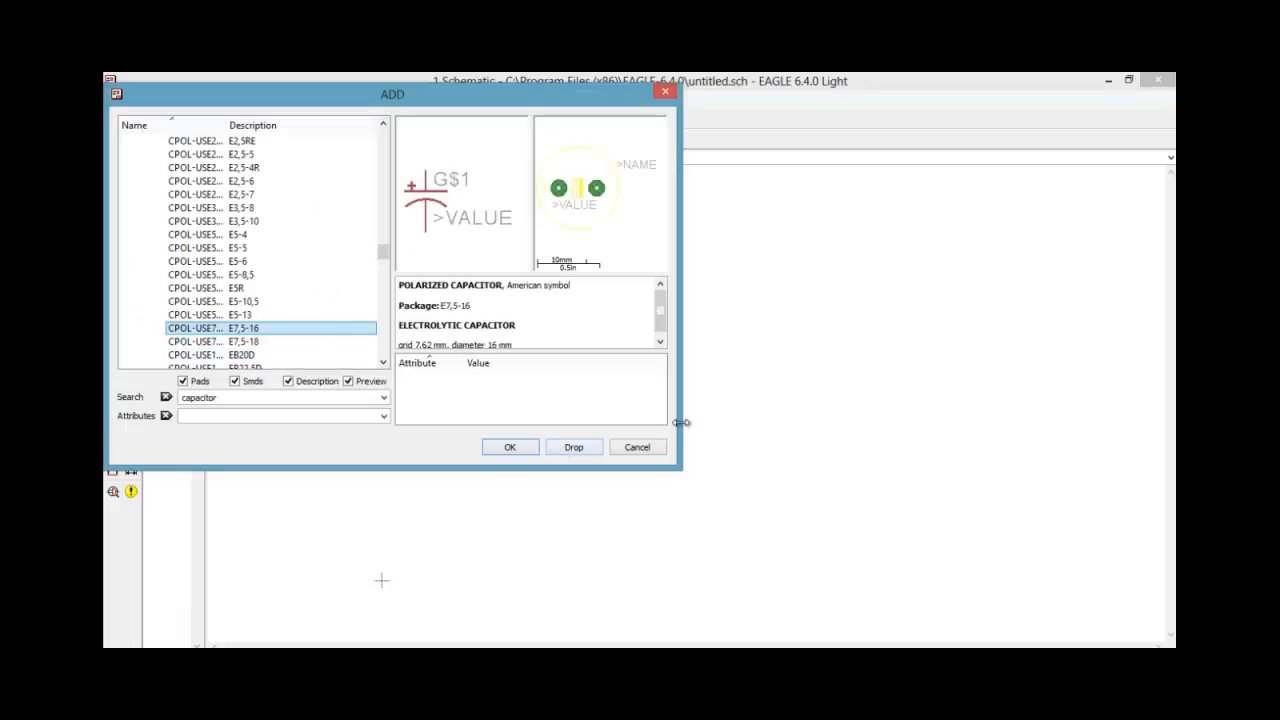
# Search the part libraries for "regulator" and expand the Adafruit 78* positive voltage regulator
pyautogui.moveTo(274, 398); pyautogui.dragTo(165, 398)
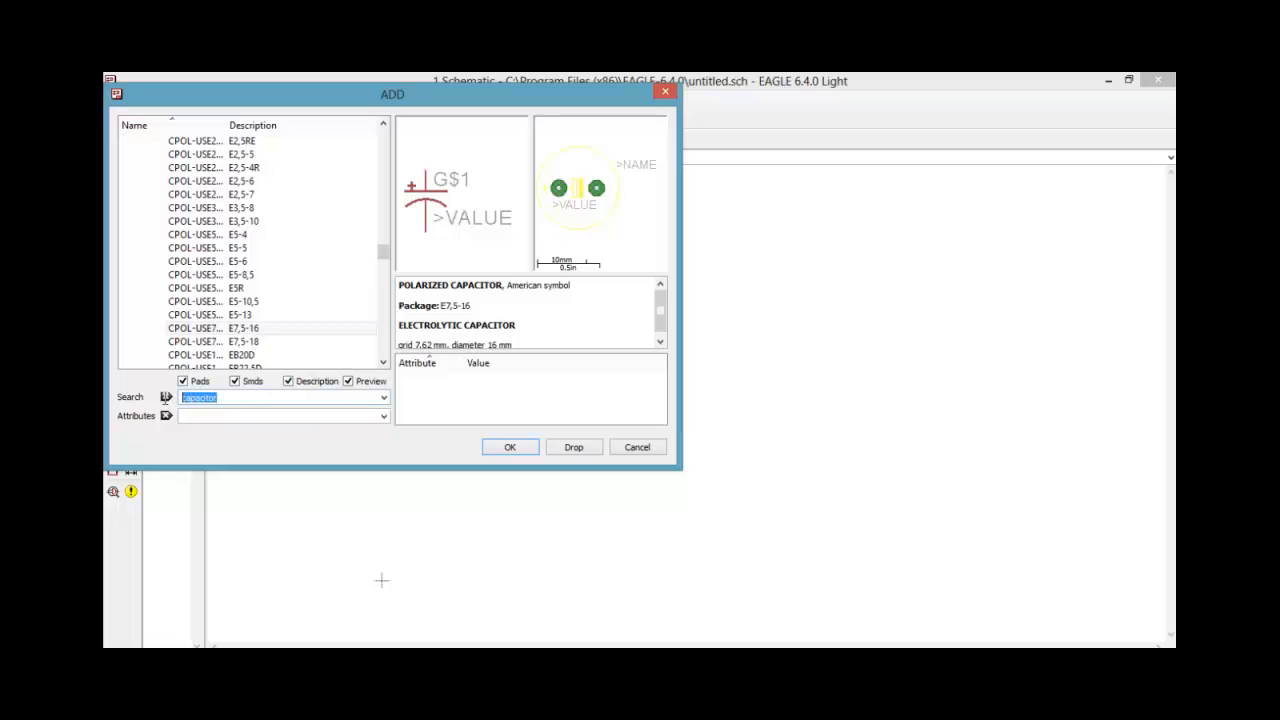
pyautogui.write('regulator')
pyautogui.press('Return')
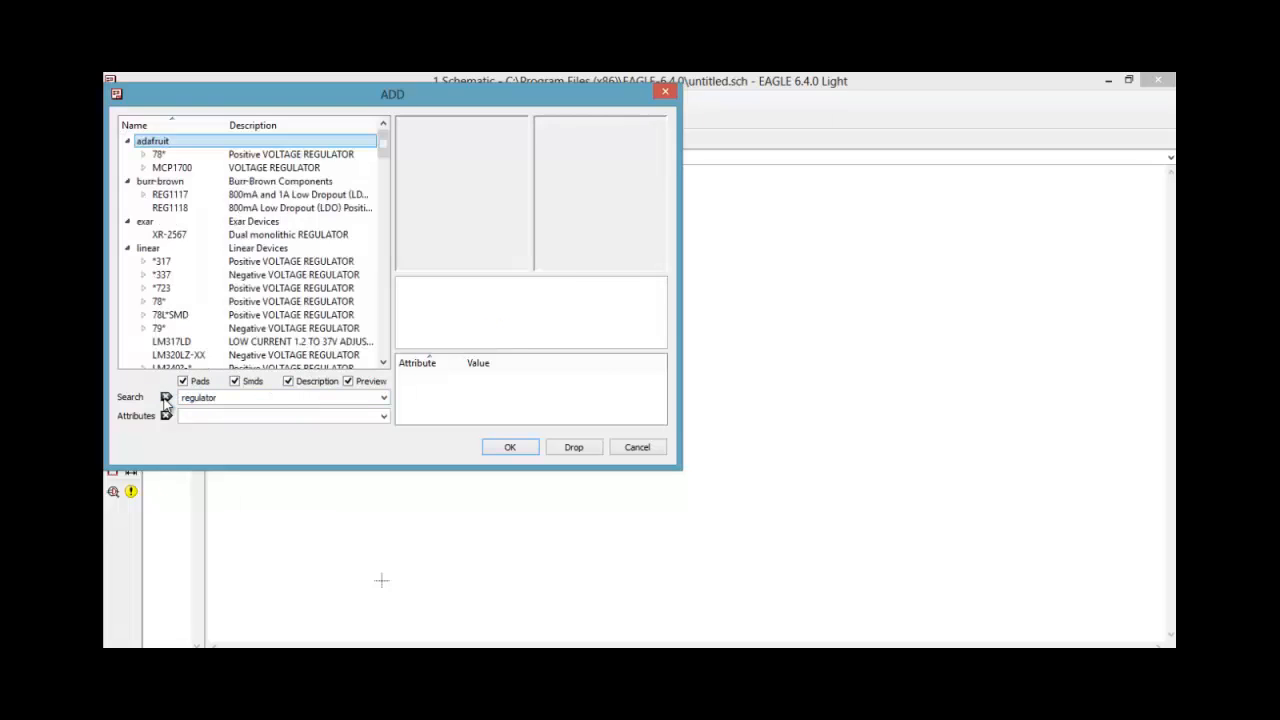
pyautogui.click(144, 156)
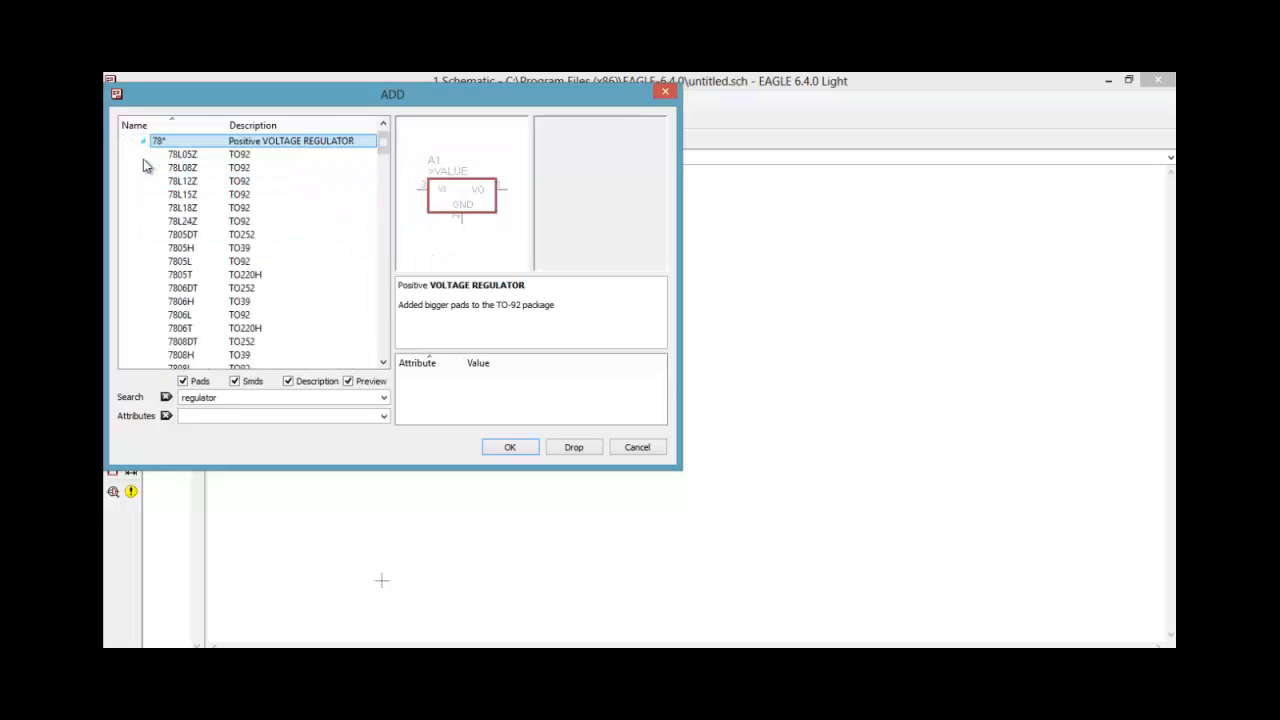
# Examine the footprint previews of the TO92 variants of the Adafruit 78* positive voltage regulator
pyautogui.click(178, 155)
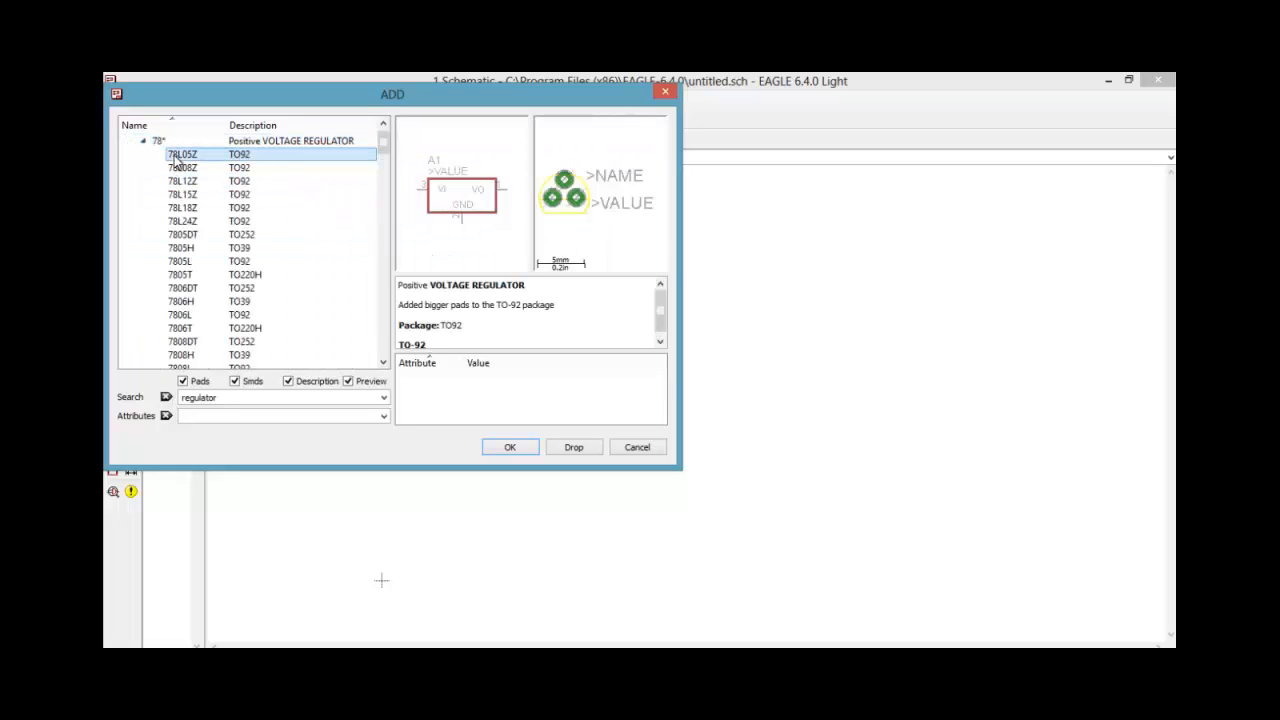
pyautogui.press('Down')
pyautogui.press('Down')
pyautogui.press('Down')
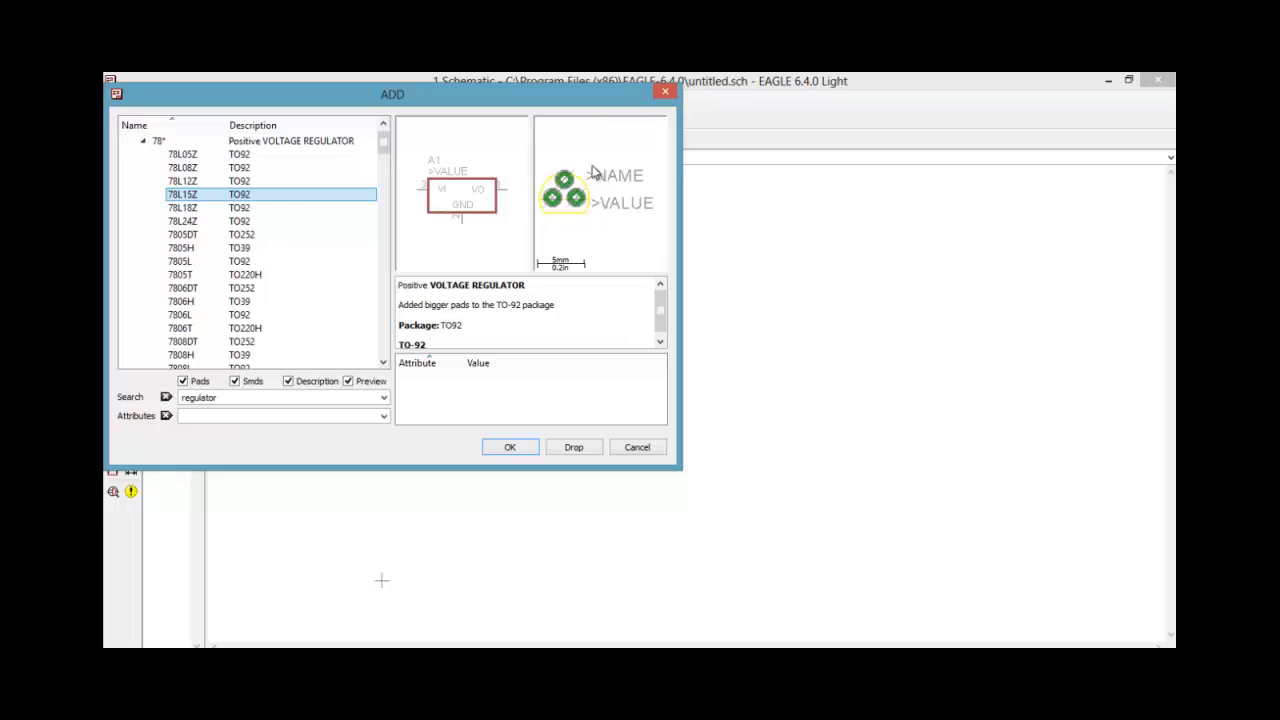
pyautogui.click(246, 182)
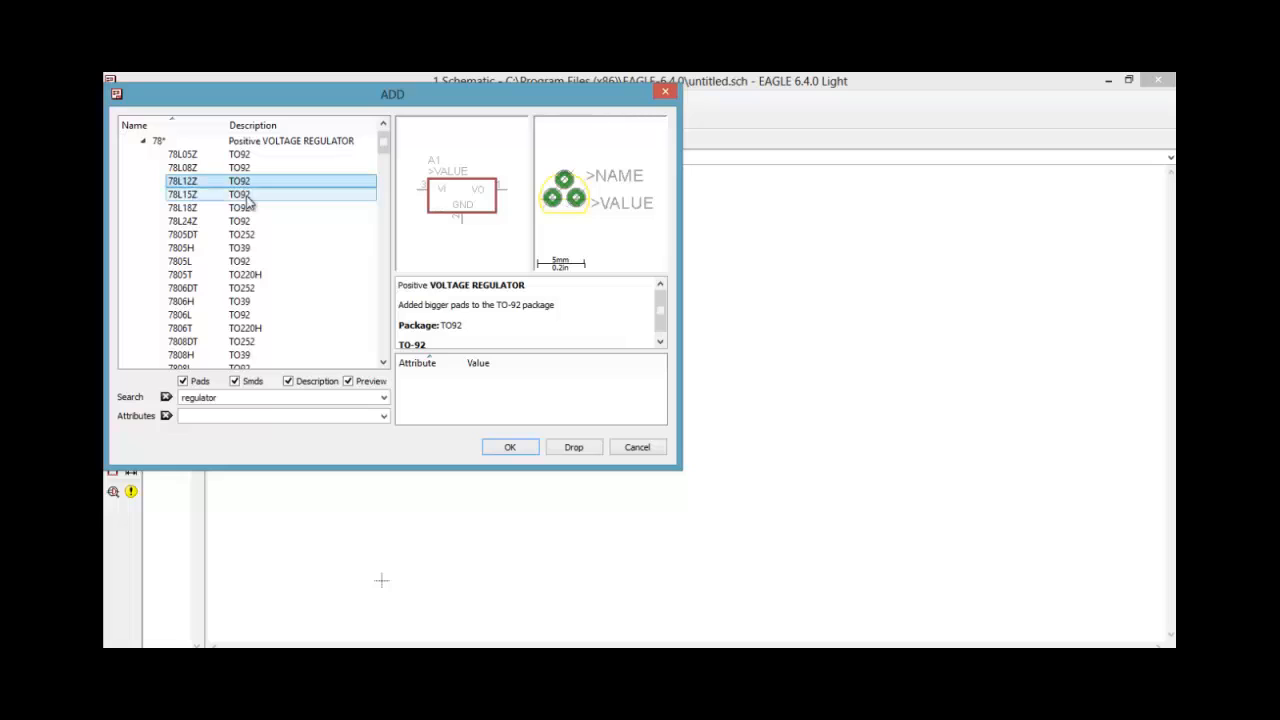
pyautogui.click(248, 234)
pyautogui.click(245, 221)
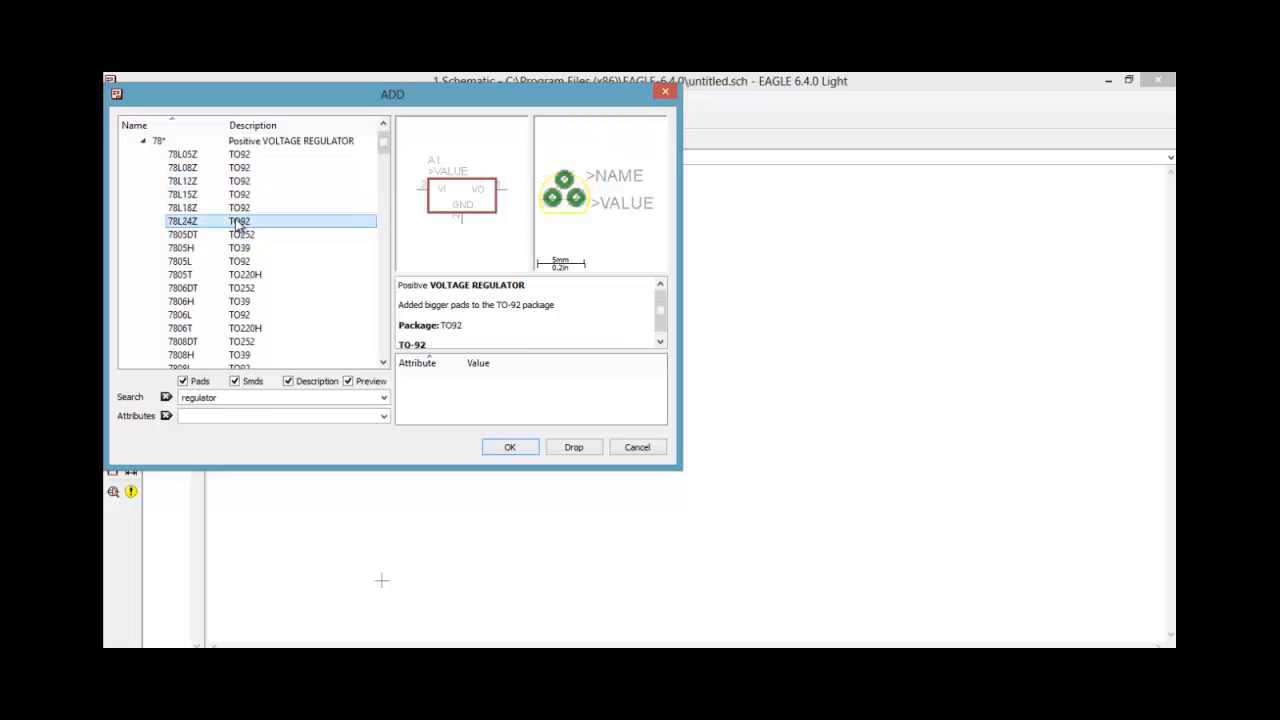
# Place one 7805T voltage regulator in the TO220H package to the right of the capacitor, above its level
pyautogui.click(242, 275)
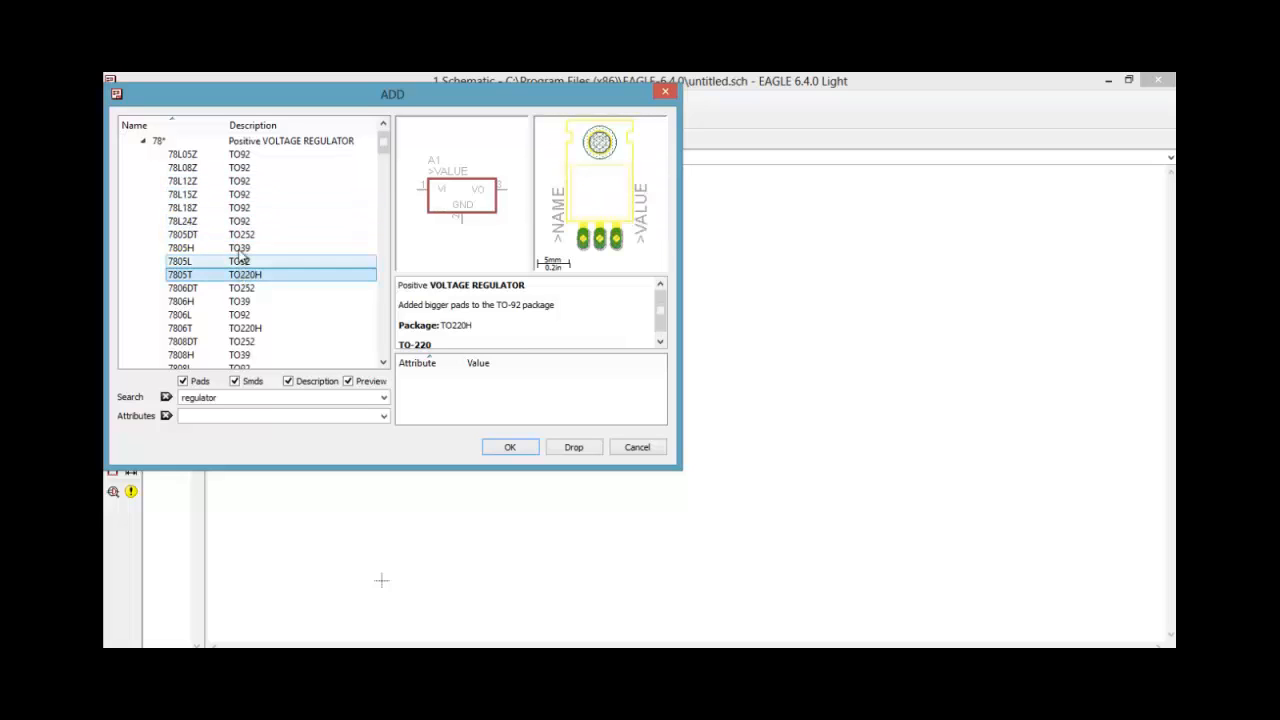
pyautogui.click(243, 248)
pyautogui.click(242, 275)
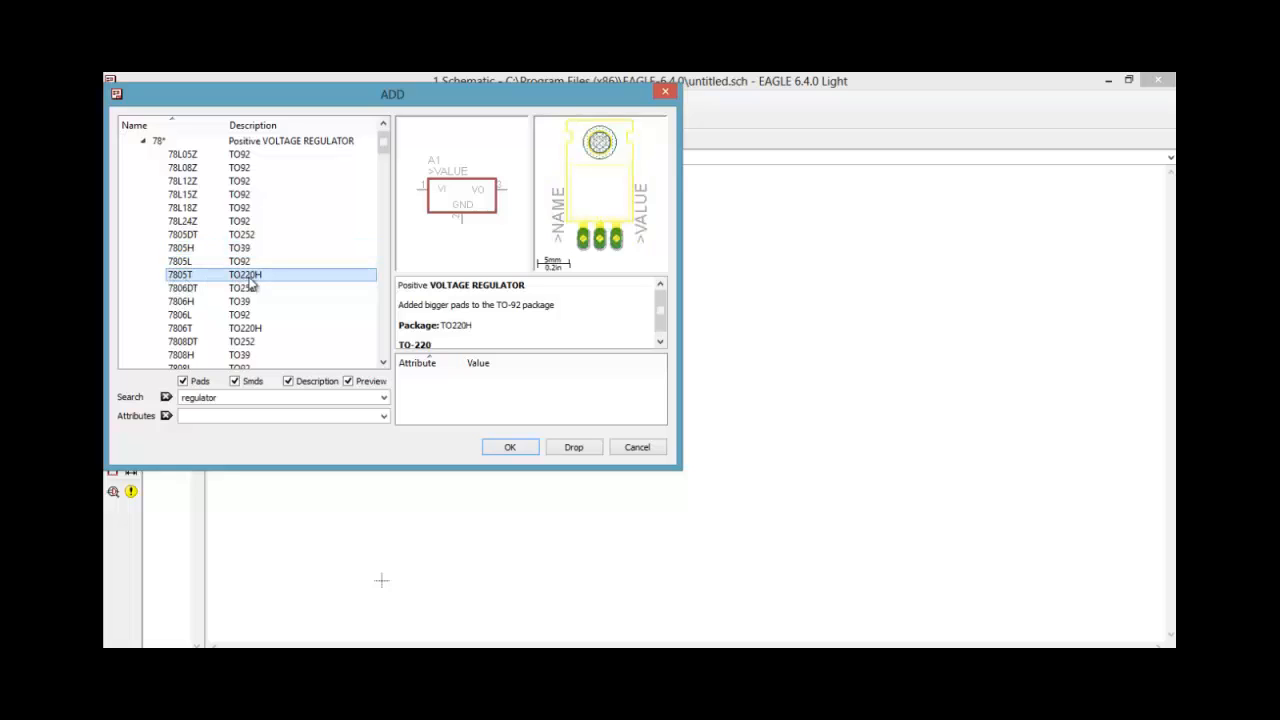
pyautogui.click(510, 449)
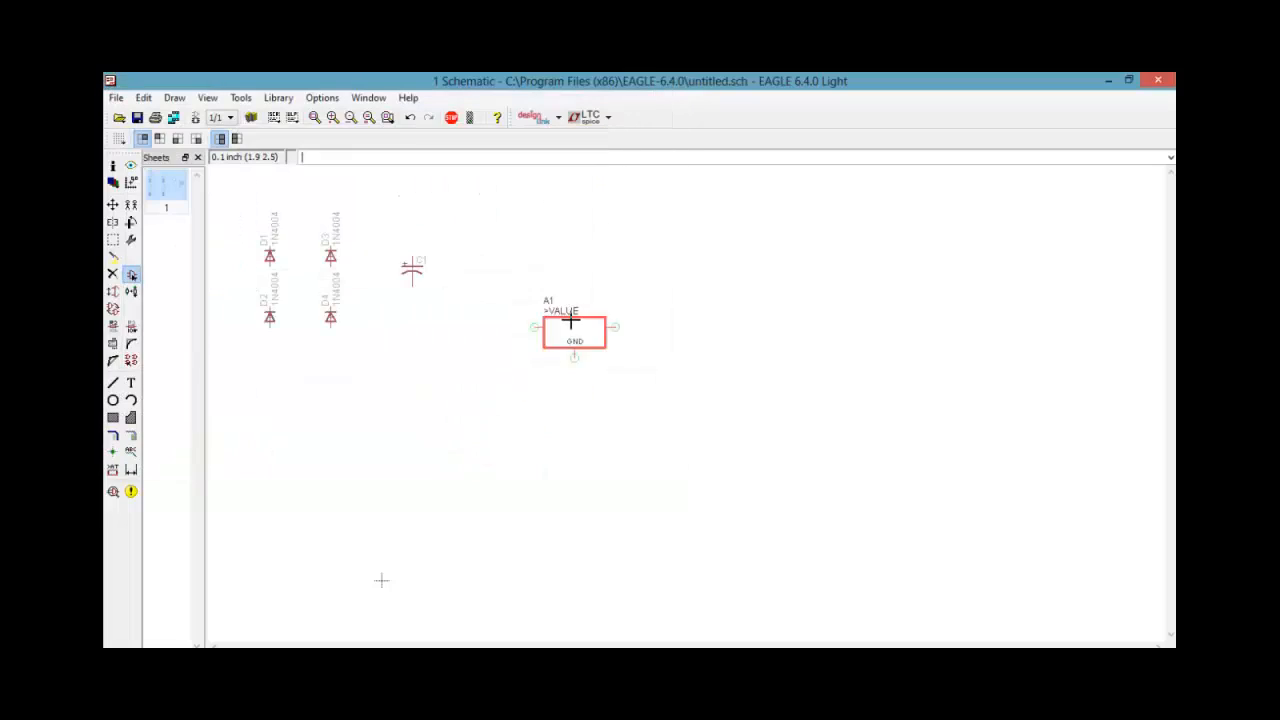
pyautogui.click(566, 208)
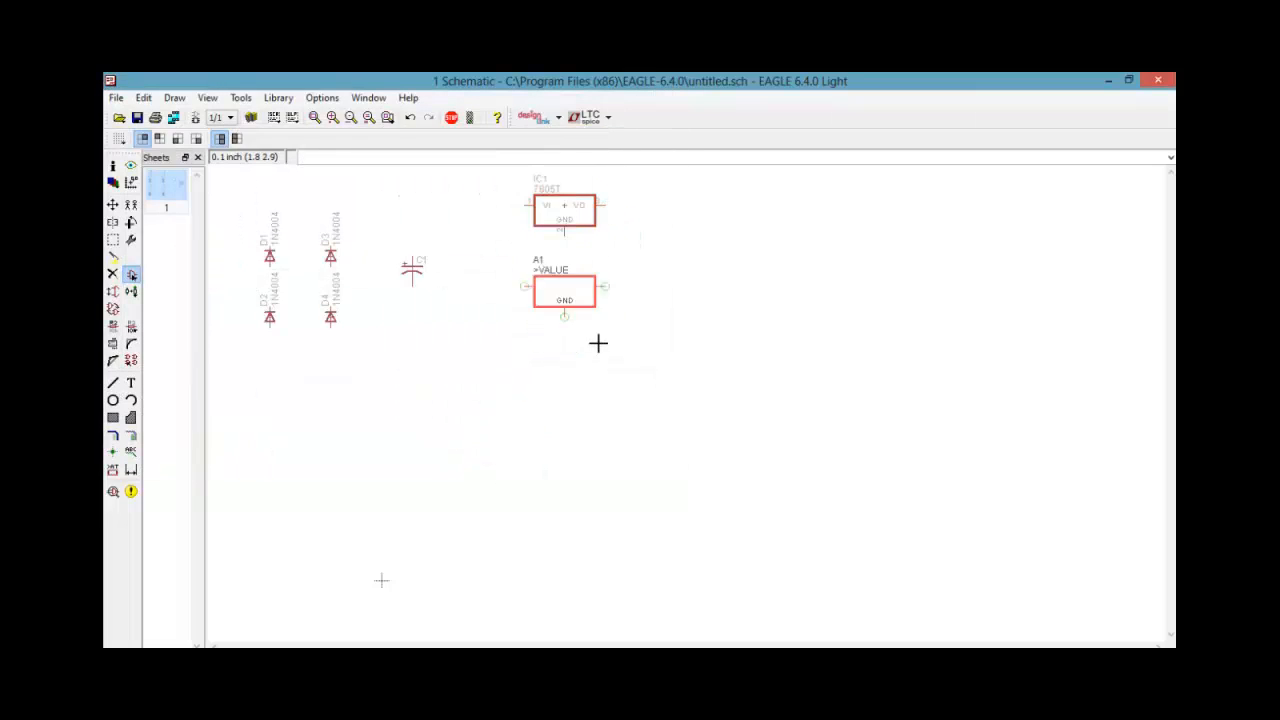
pyautogui.press('Escape')
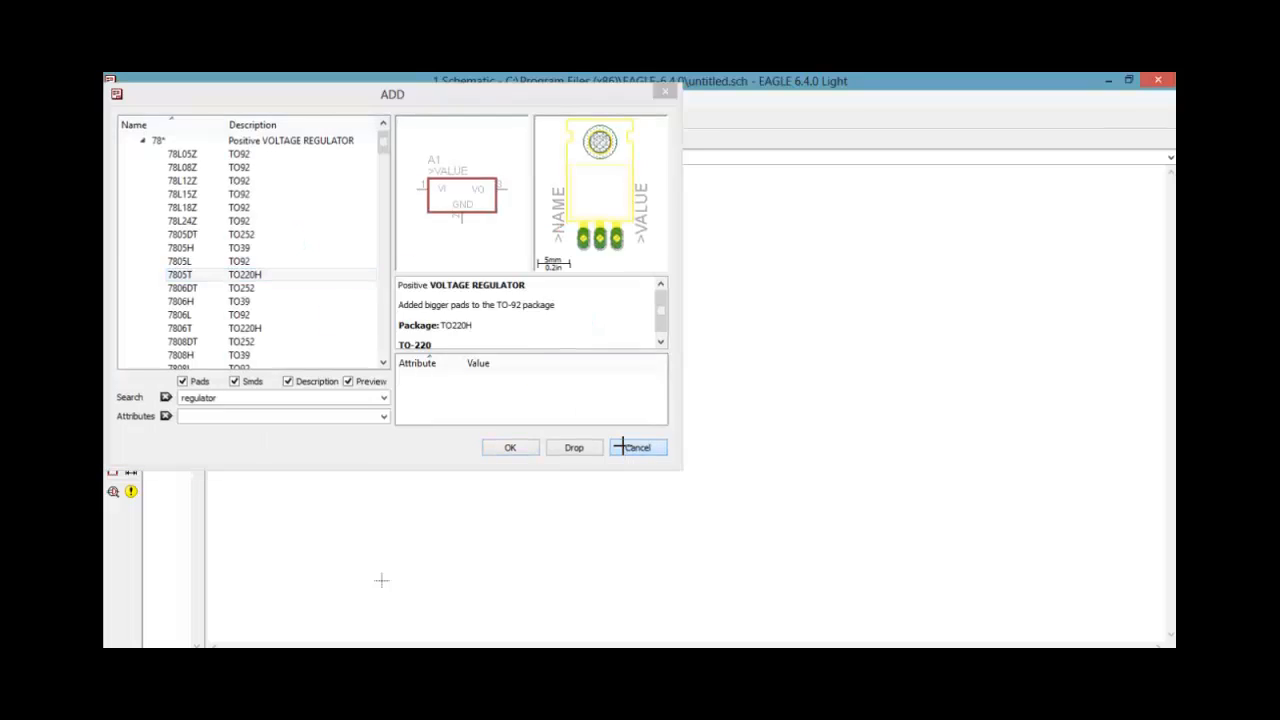
pyautogui.click(633, 448)
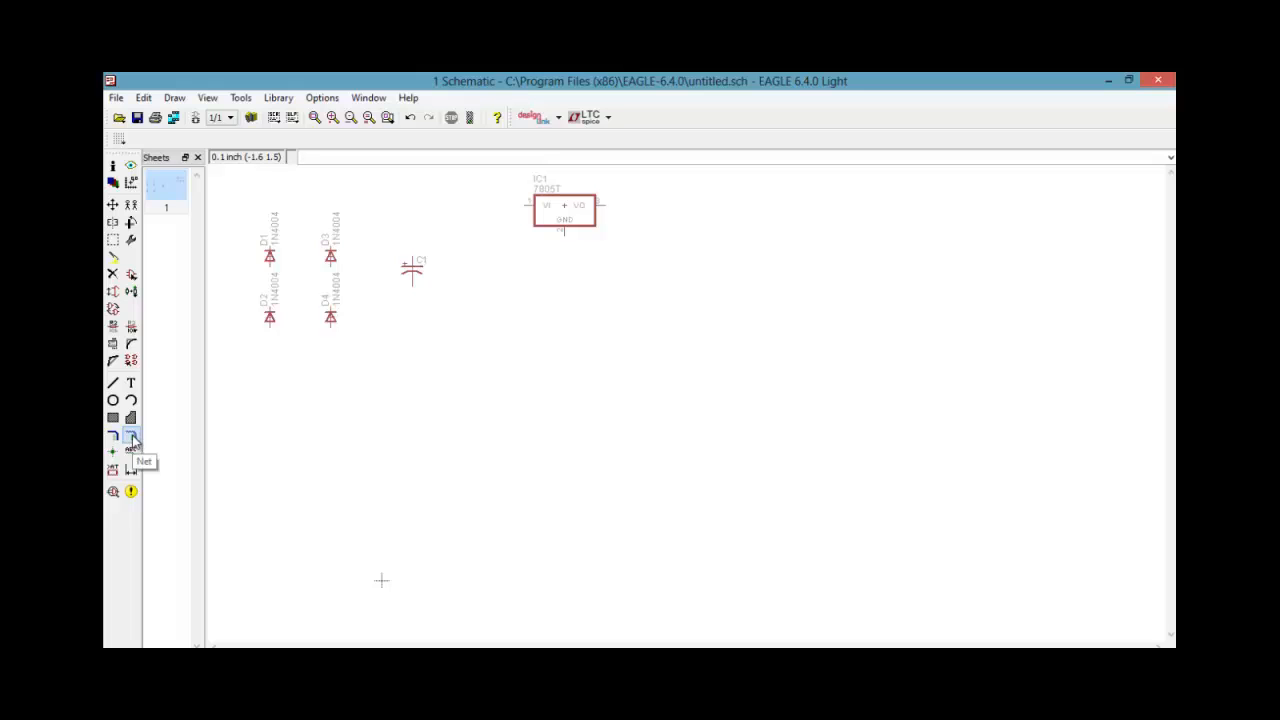
# Draw nets joining D1 and D2 in one branch and D3 and D4 in the other, linked at both ends
pyautogui.click(131, 436)
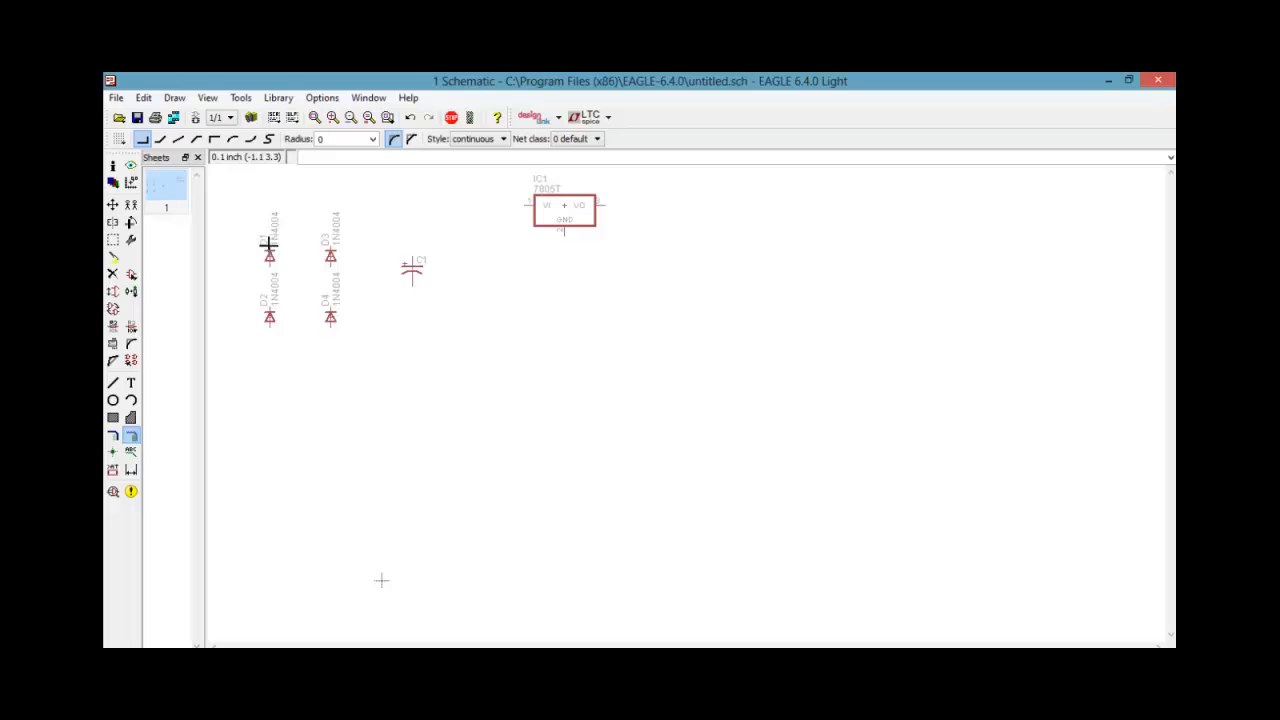
pyautogui.click(271, 207)
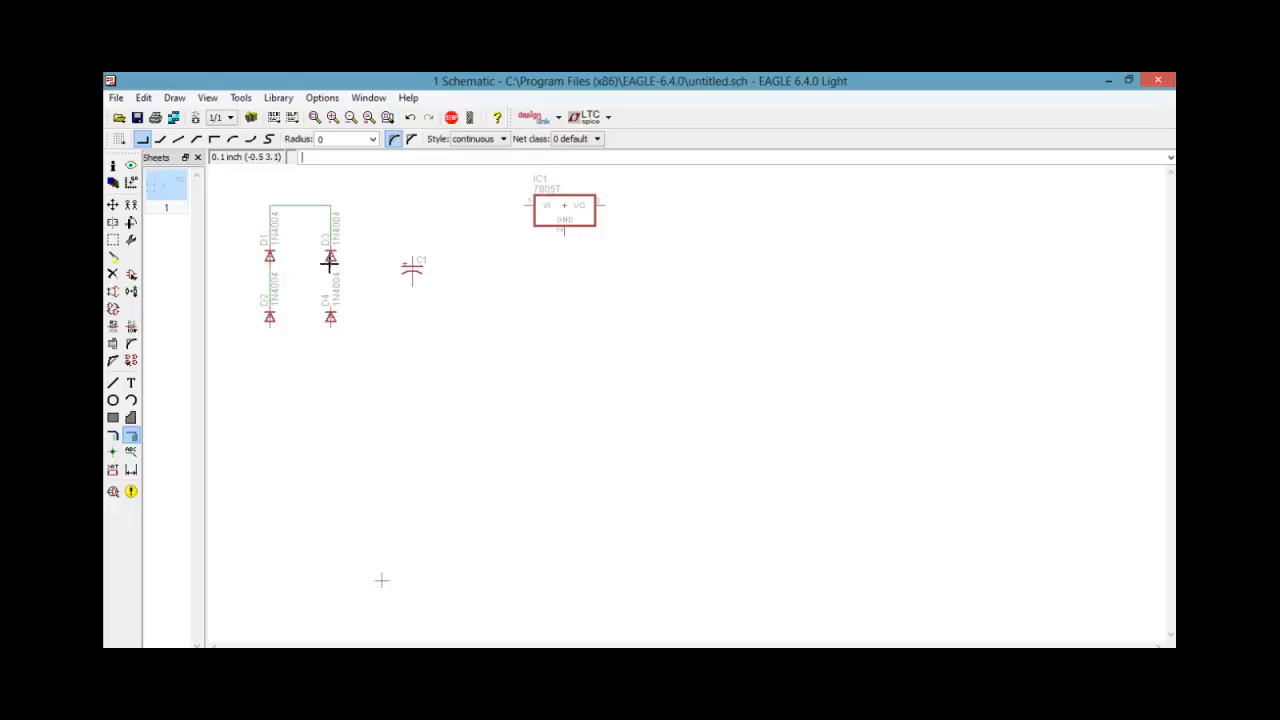
pyautogui.click(268, 330)
pyautogui.click(330, 322)
# Wire the polarized capacitor between the upper and lower nets of the diode bridge
pyautogui.click(330, 206)
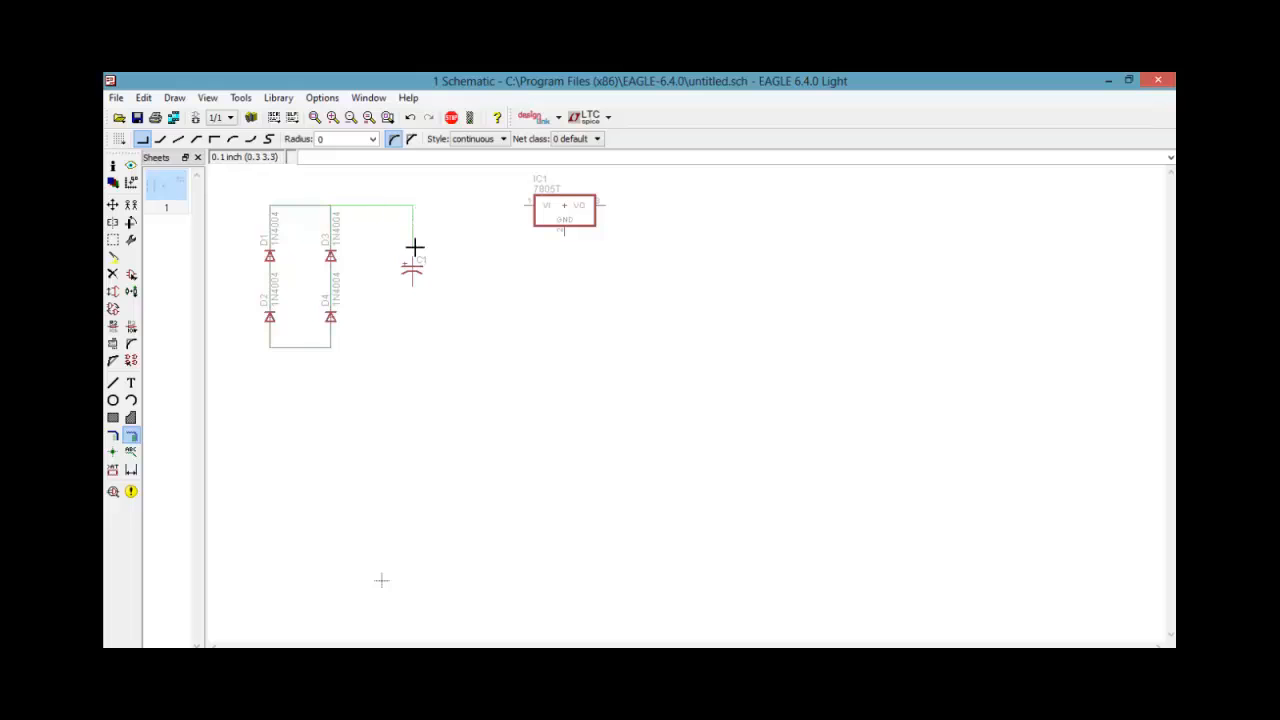
pyautogui.click(412, 347)
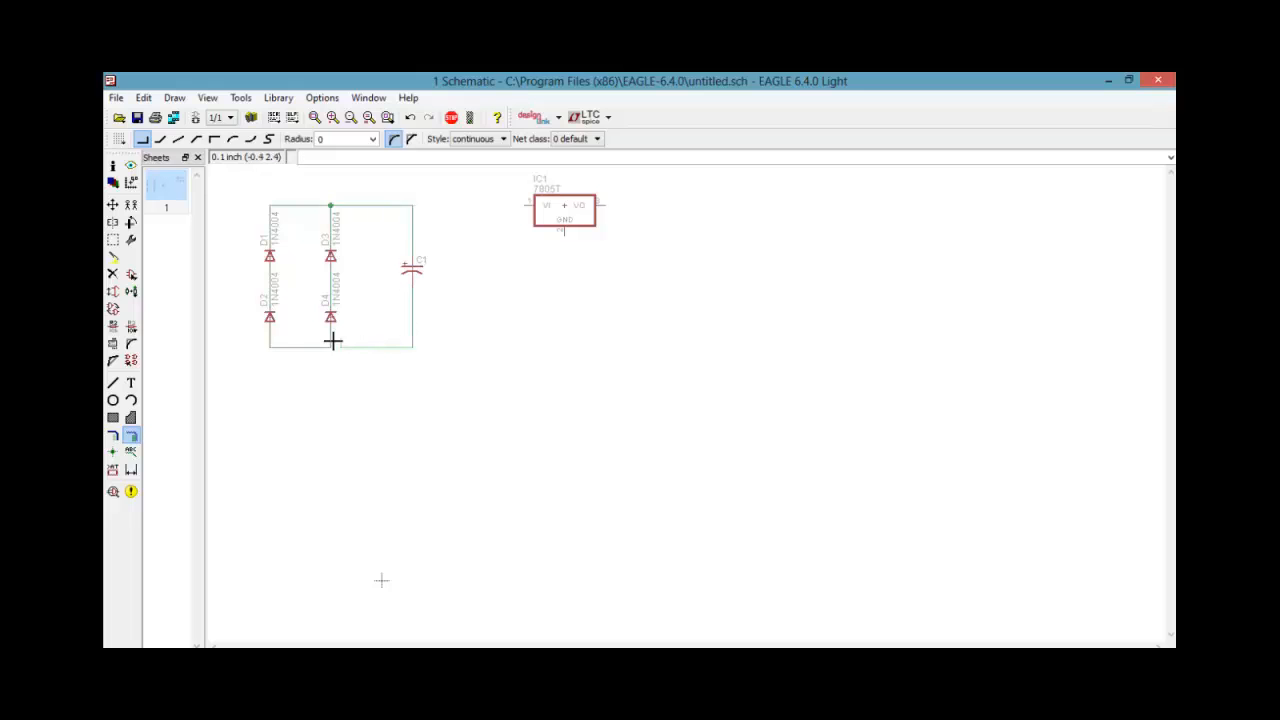
pyautogui.click(330, 347)
# Connect the regulator's VI pin to the capacitor's upper net and its GND pin to the lower net
pyautogui.click(410, 205)
pyautogui.click(533, 205)
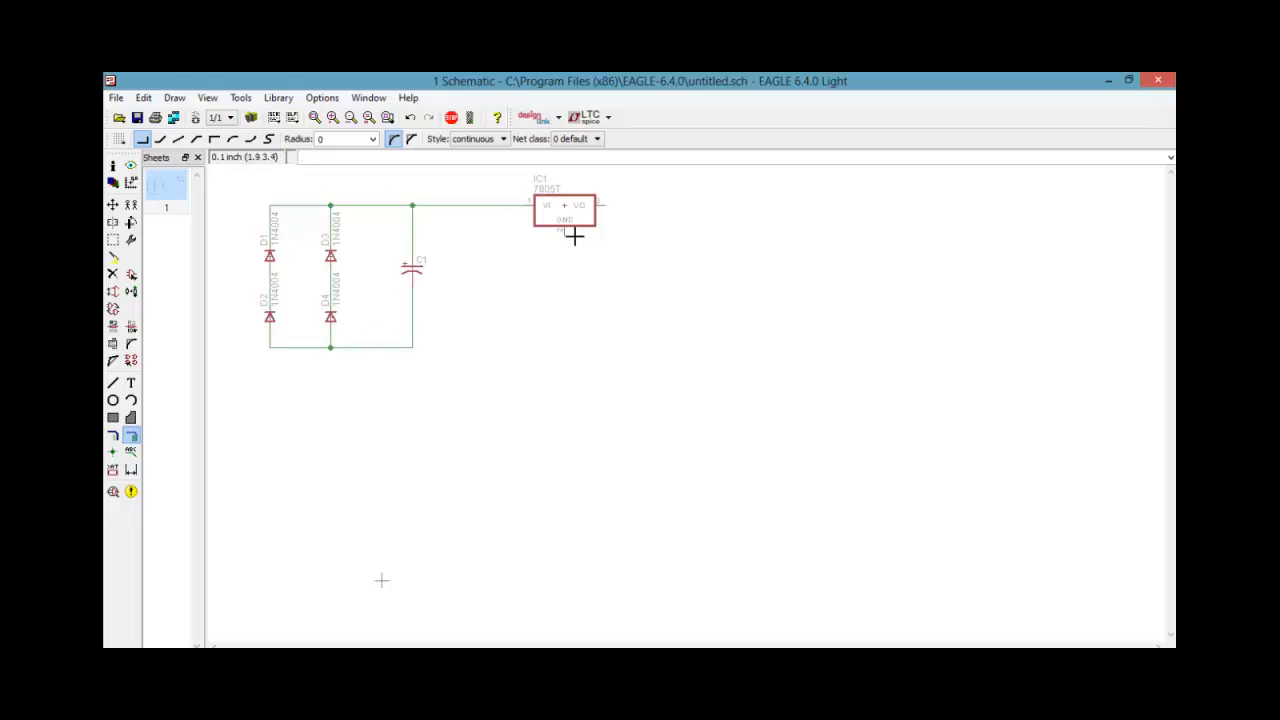
pyautogui.click(564, 232)
pyautogui.click(564, 337)
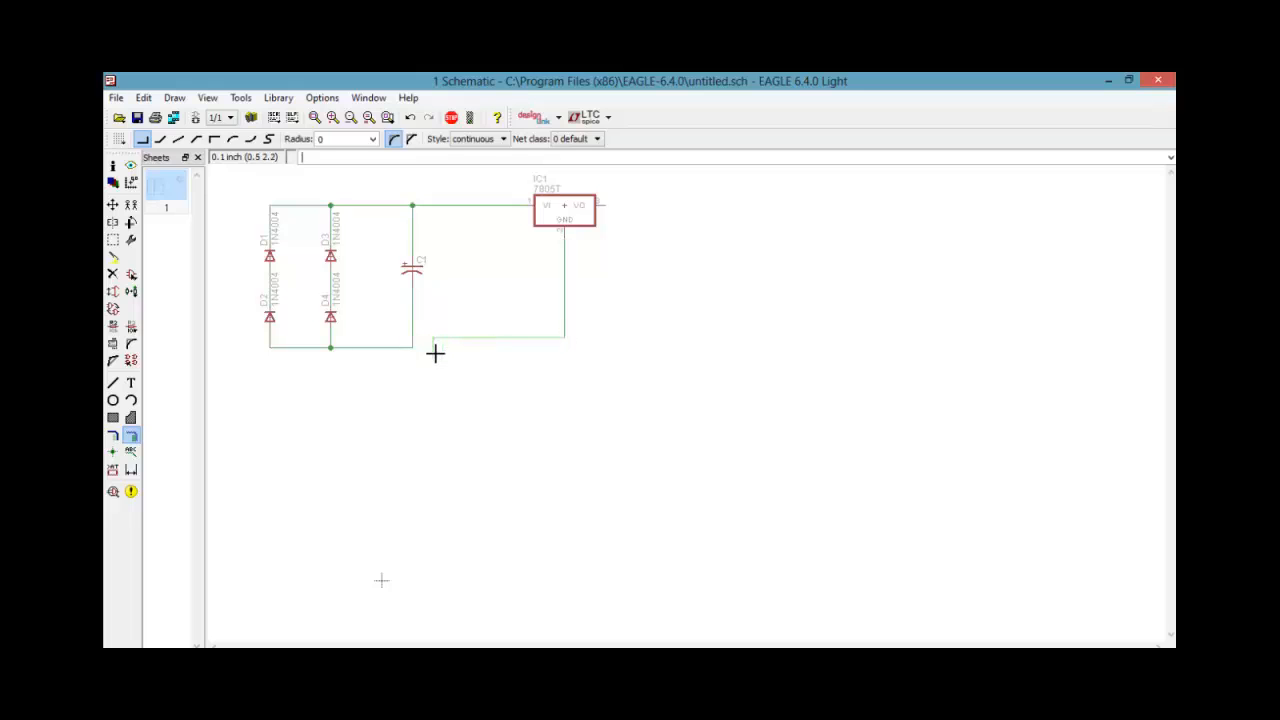
pyautogui.click(411, 347)
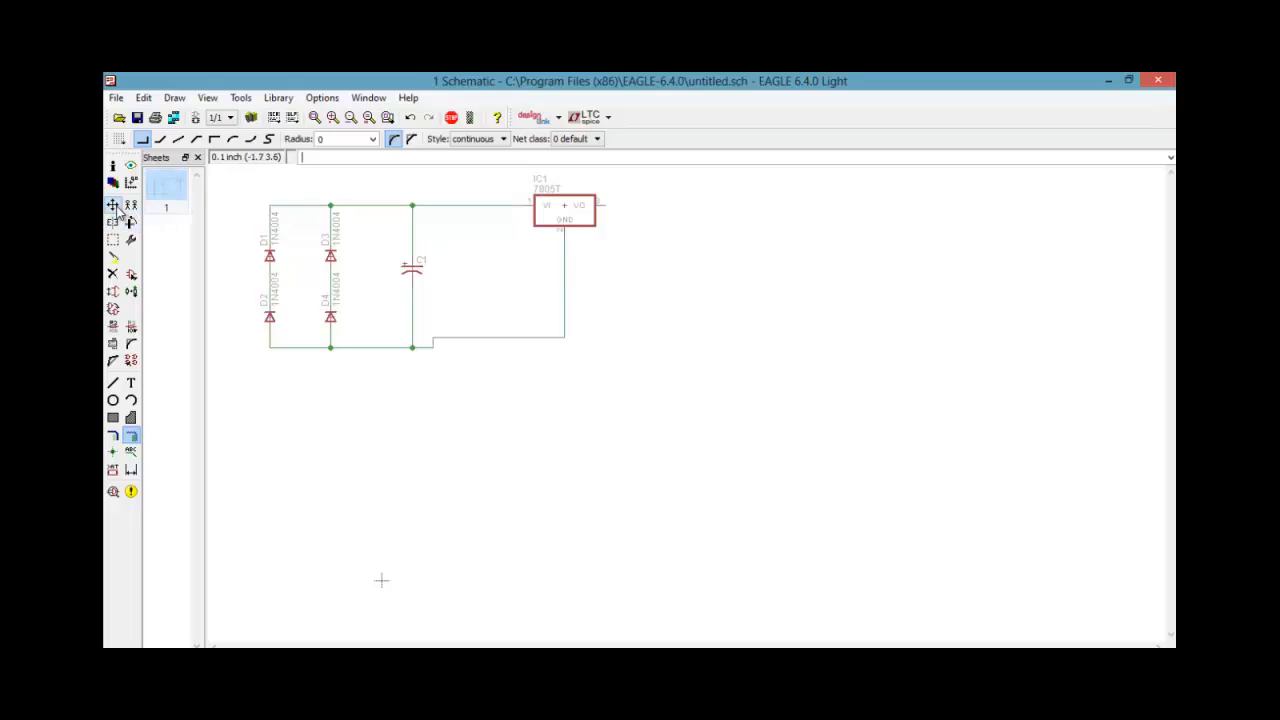
# Search the part libraries for "led" and expand the Adafruit LED device
pyautogui.click(131, 292)
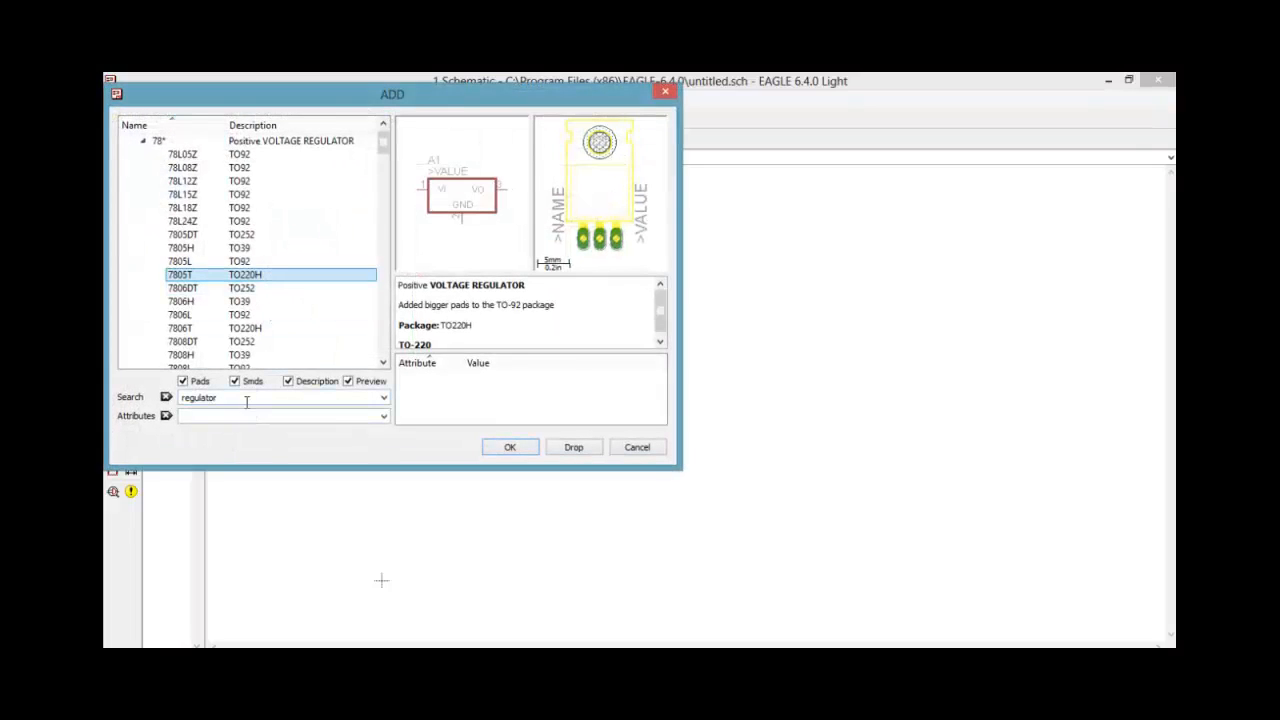
pyautogui.moveTo(246, 402); pyautogui.dragTo(168, 388)
pyautogui.write('led')
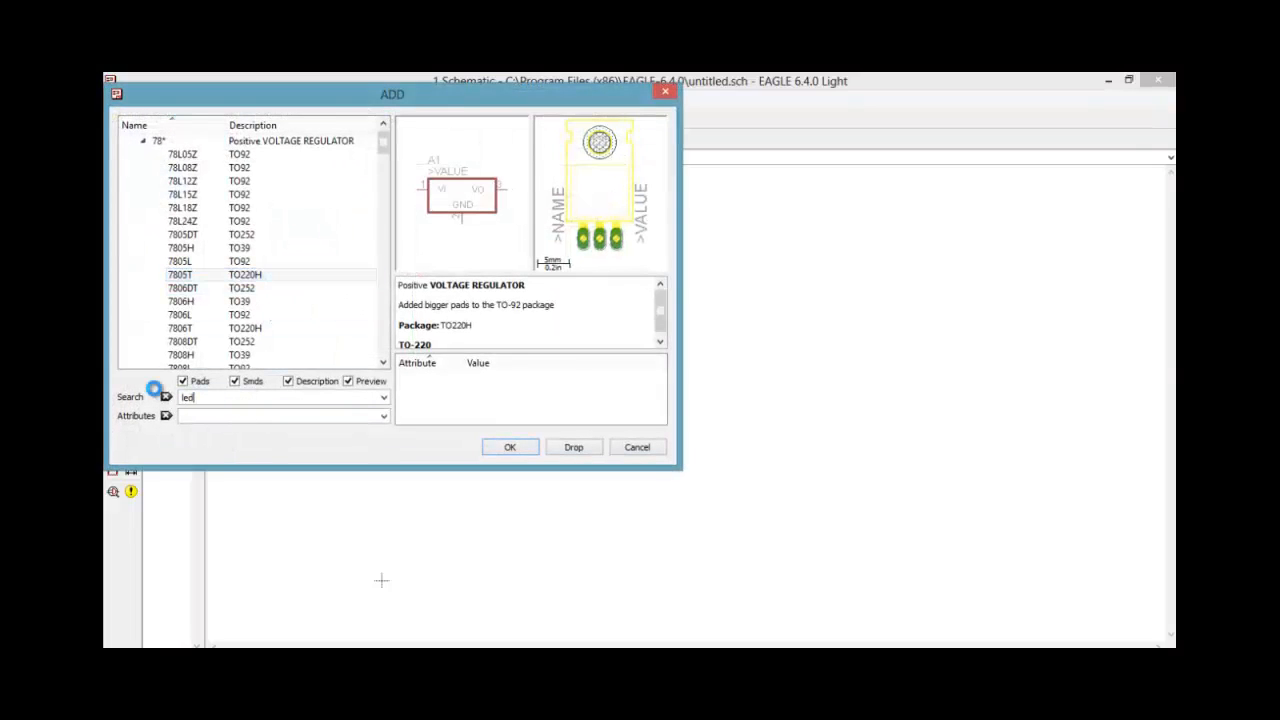
pyautogui.press('Return')
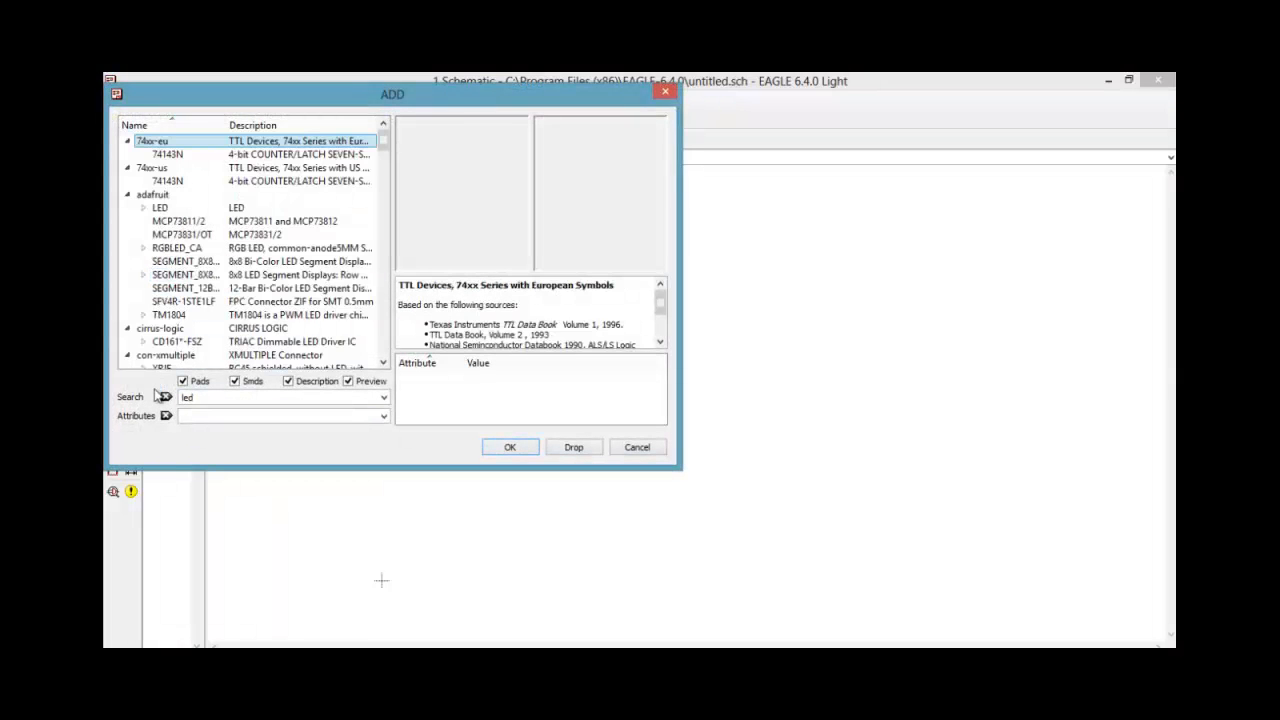
pyautogui.click(152, 208)
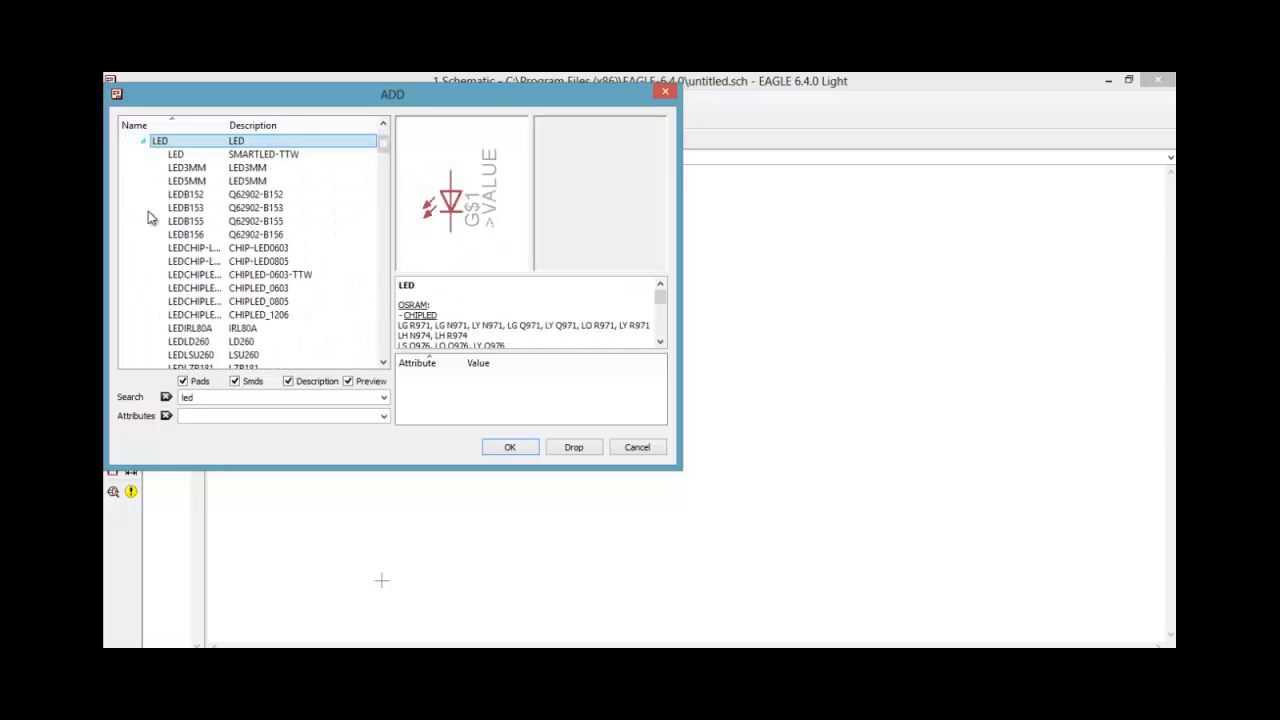
# Place one LED3MM below and to the right of the 7805T regulator
pyautogui.click(190, 168)
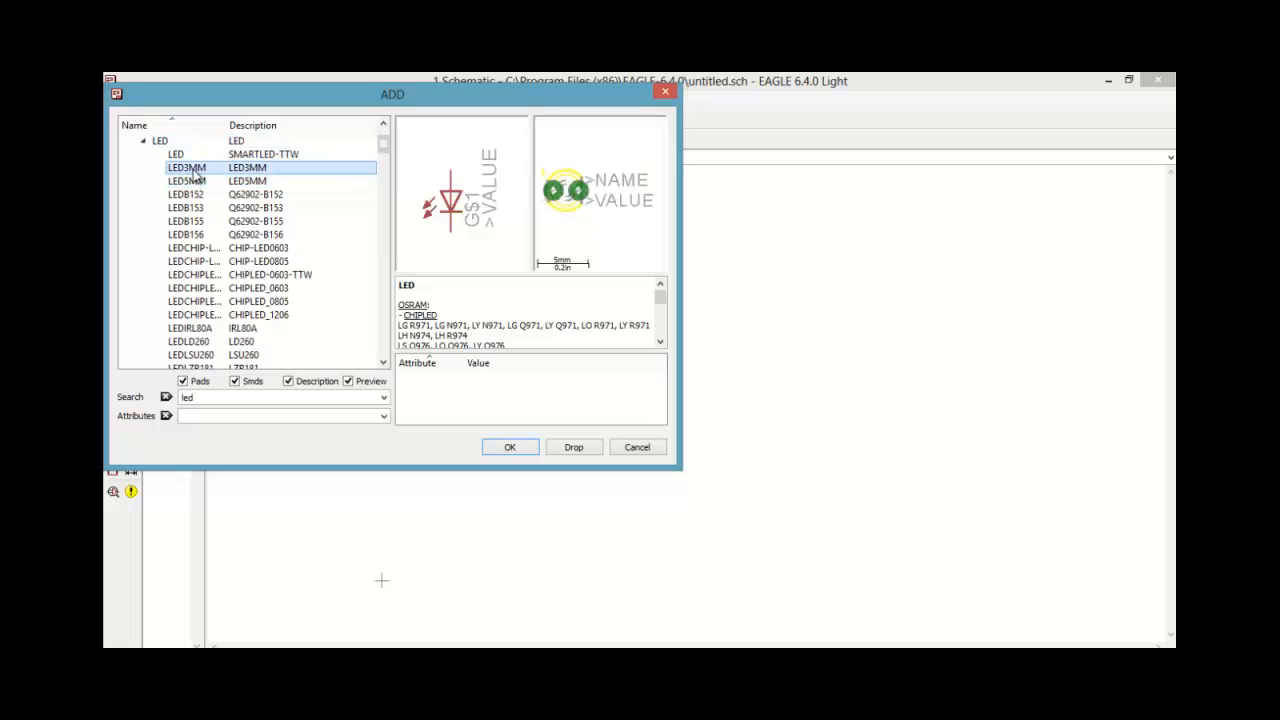
pyautogui.click(509, 448)
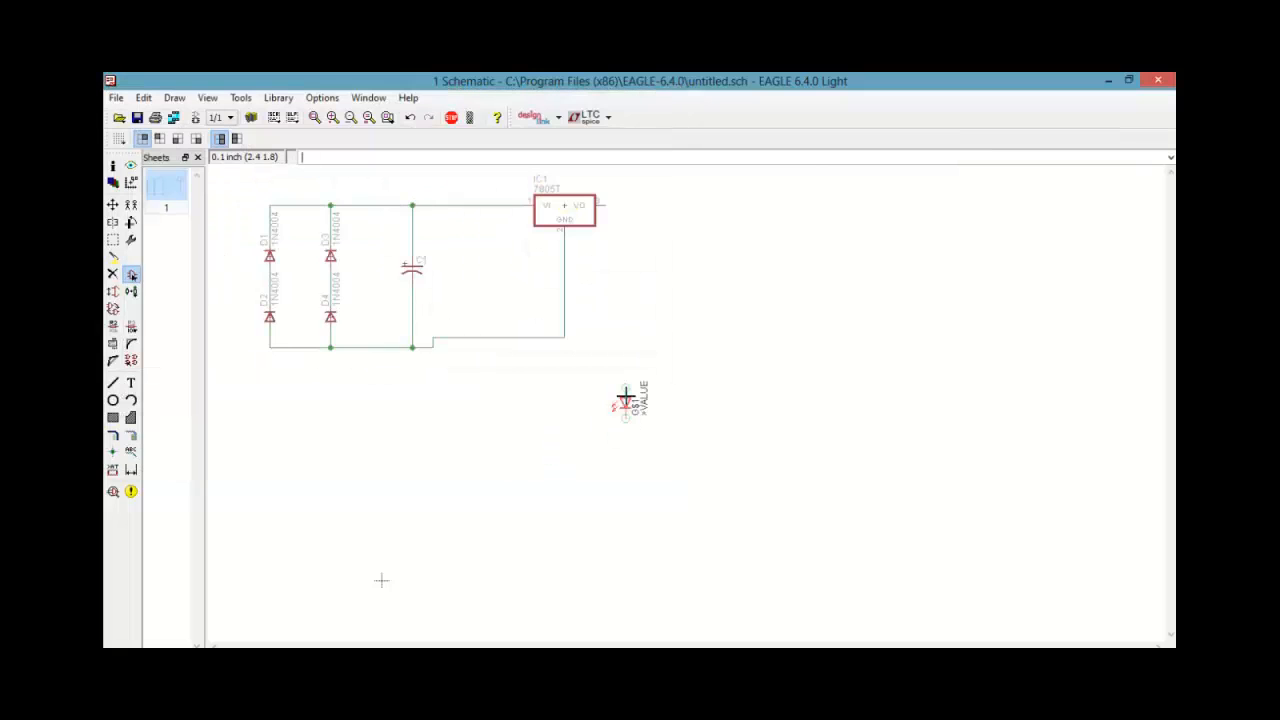
pyautogui.click(620, 278)
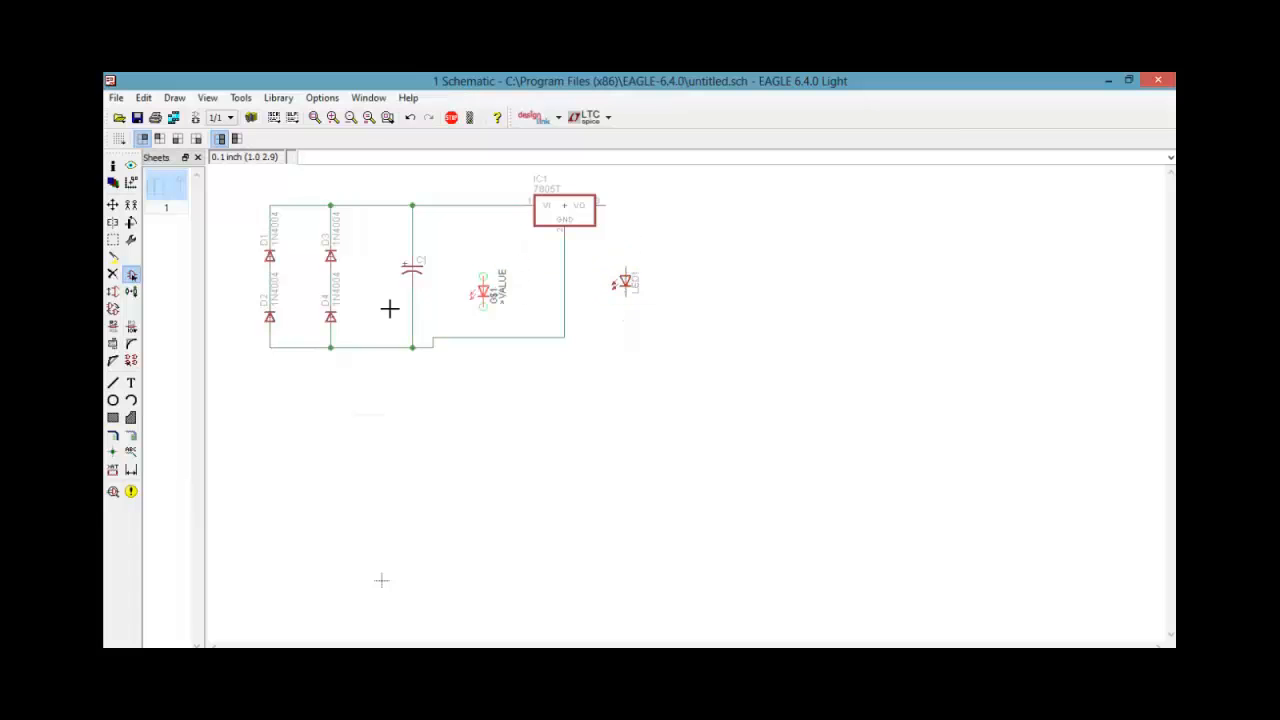
# Try to search the part libraries for "res"
pyautogui.click(128, 279)
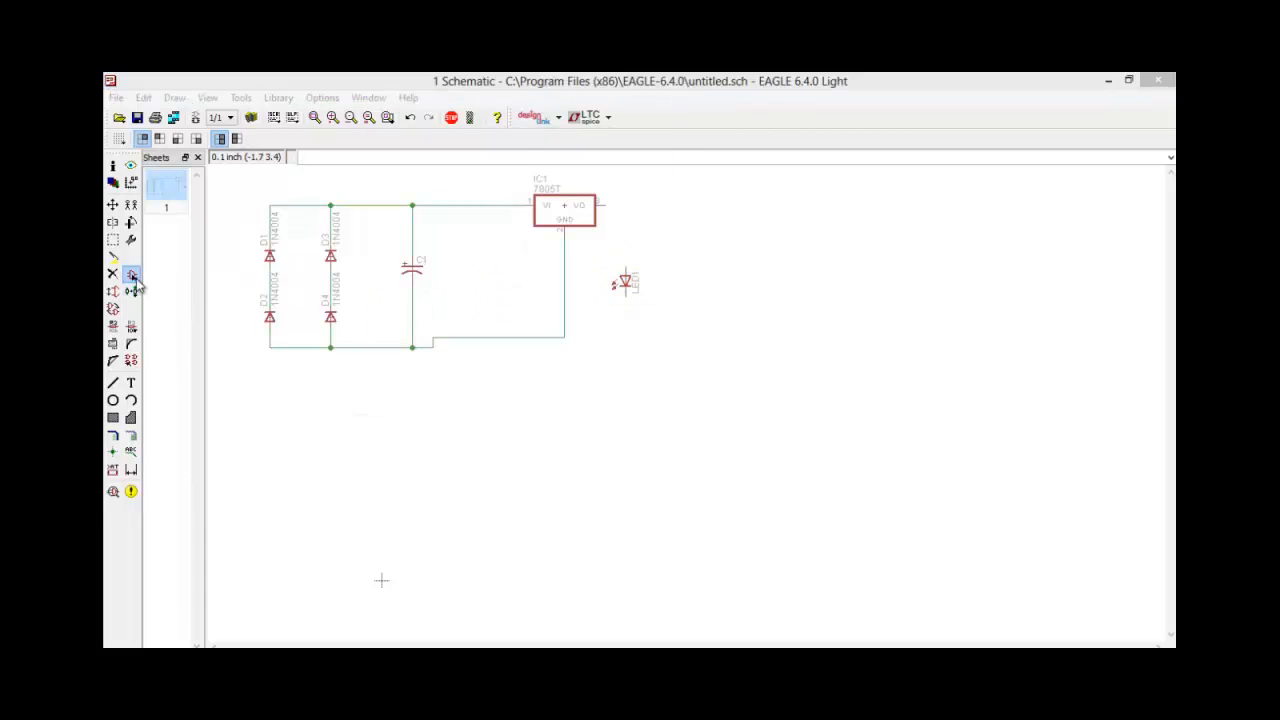
pyautogui.click(228, 398)
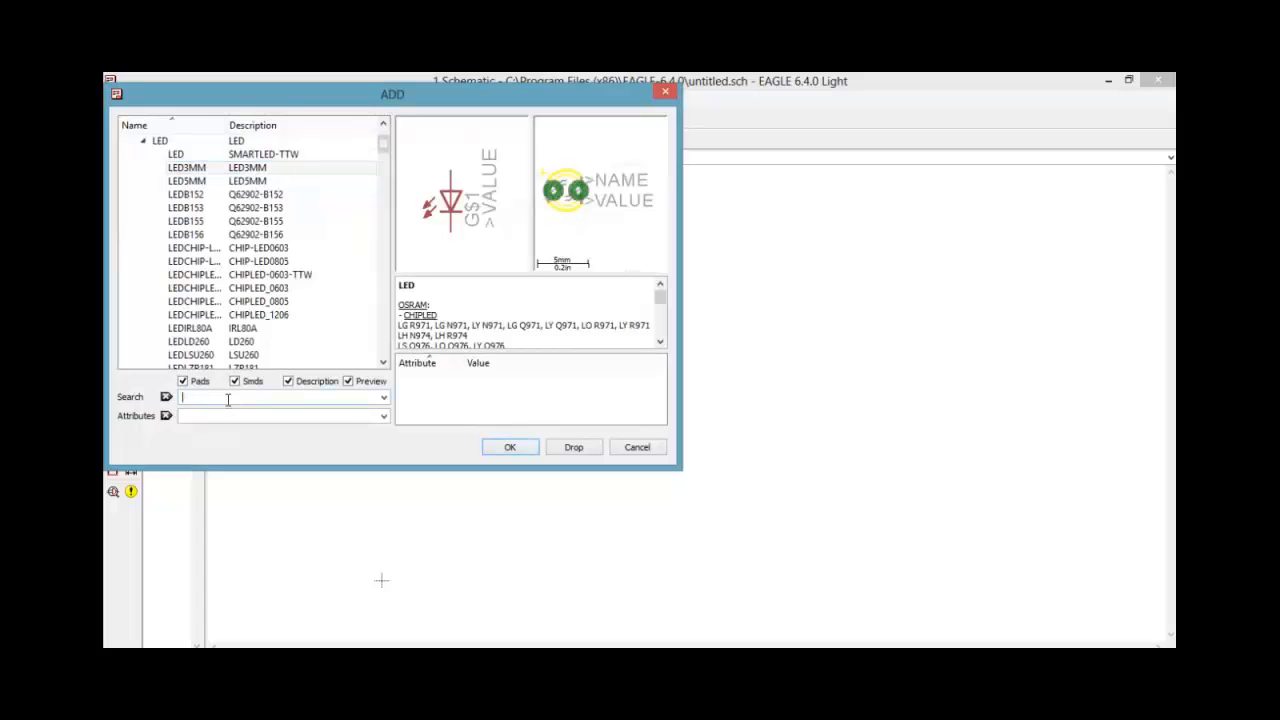
pyautogui.write('regulator')
pyautogui.press('Return')
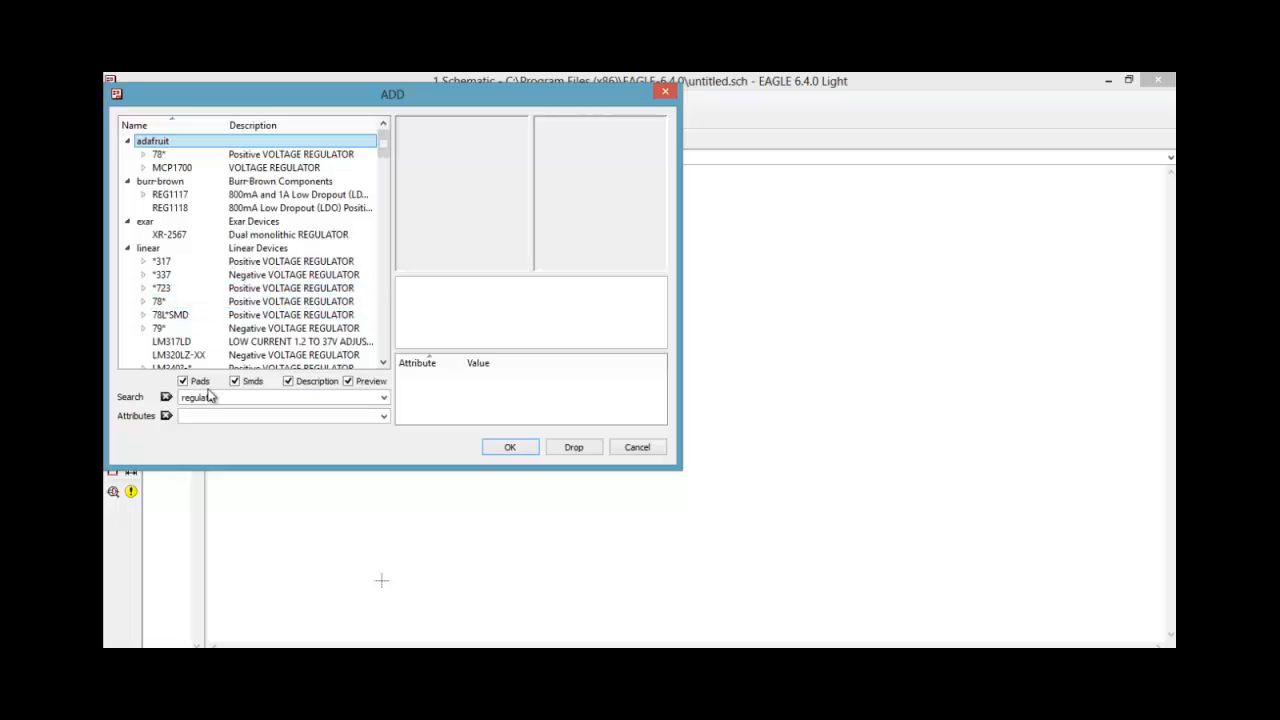
pyautogui.moveTo(384, 145)
pyautogui.mouseDown()
pyautogui.moveTo(383, 282)
pyautogui.moveTo(381, 136)
pyautogui.mouseUp()
pyautogui.click(167, 396)
pyautogui.press('BackSpace')
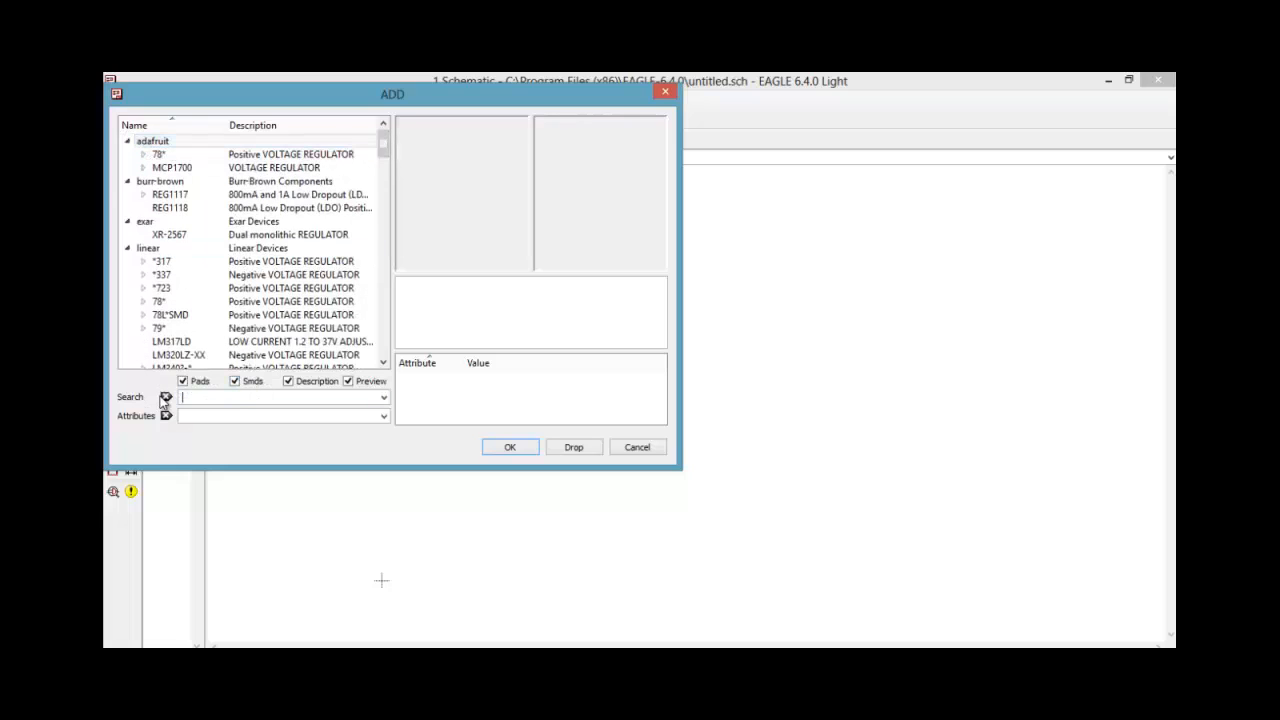
pyautogui.write('resistance')
pyautogui.press('Return')
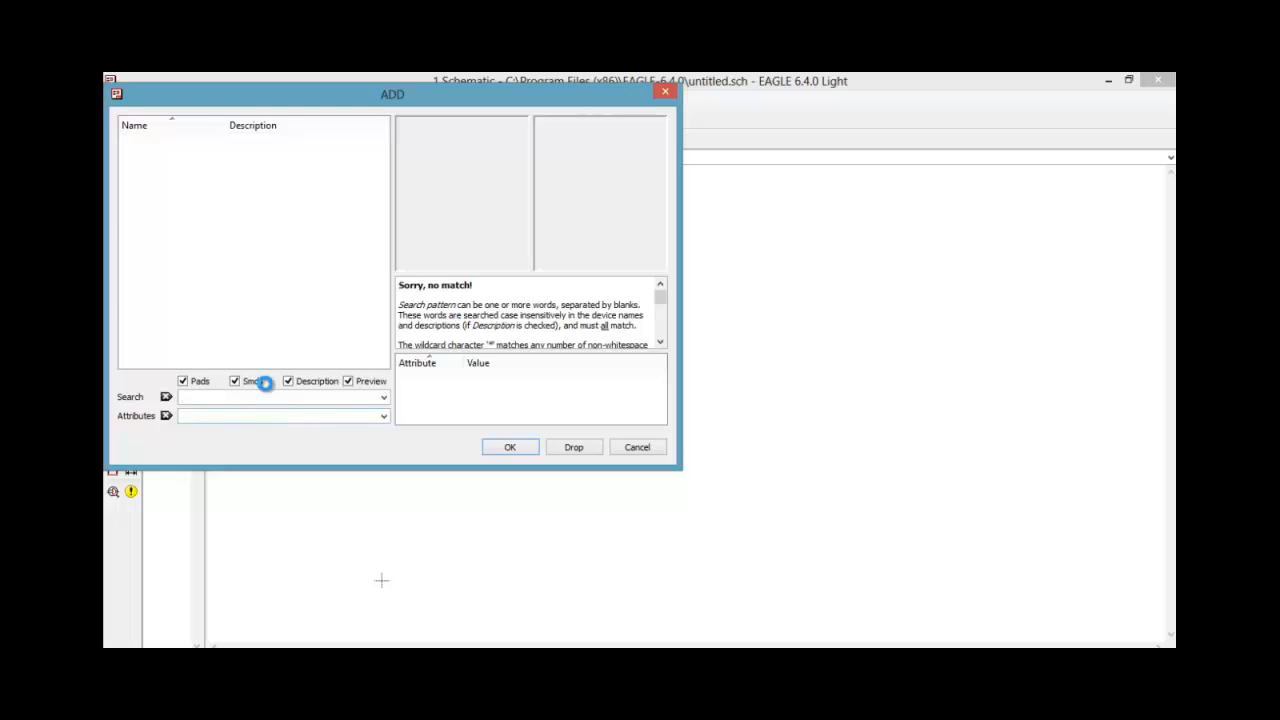
# Clear the part search, browse the Adafruit library for the R-US_ American-symbol resistor, and expand its variants
pyautogui.press('Return')
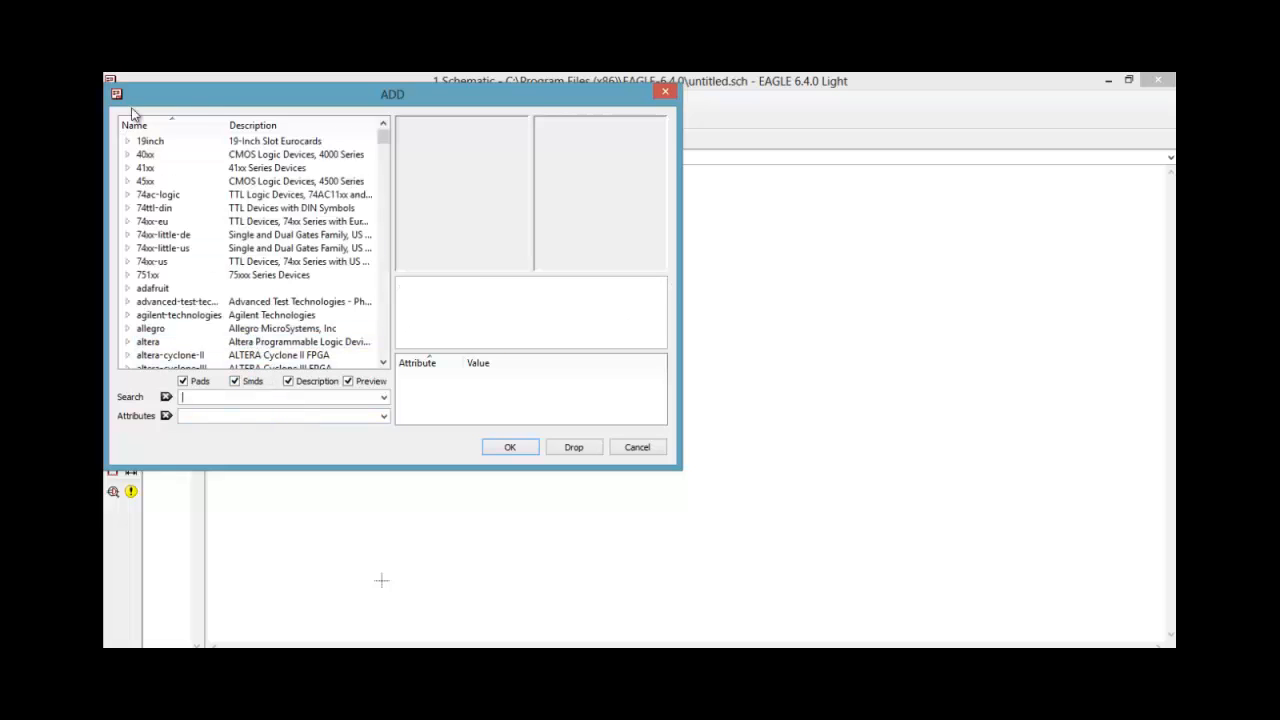
pyautogui.doubleClick(140, 288)
pyautogui.click(234, 210)
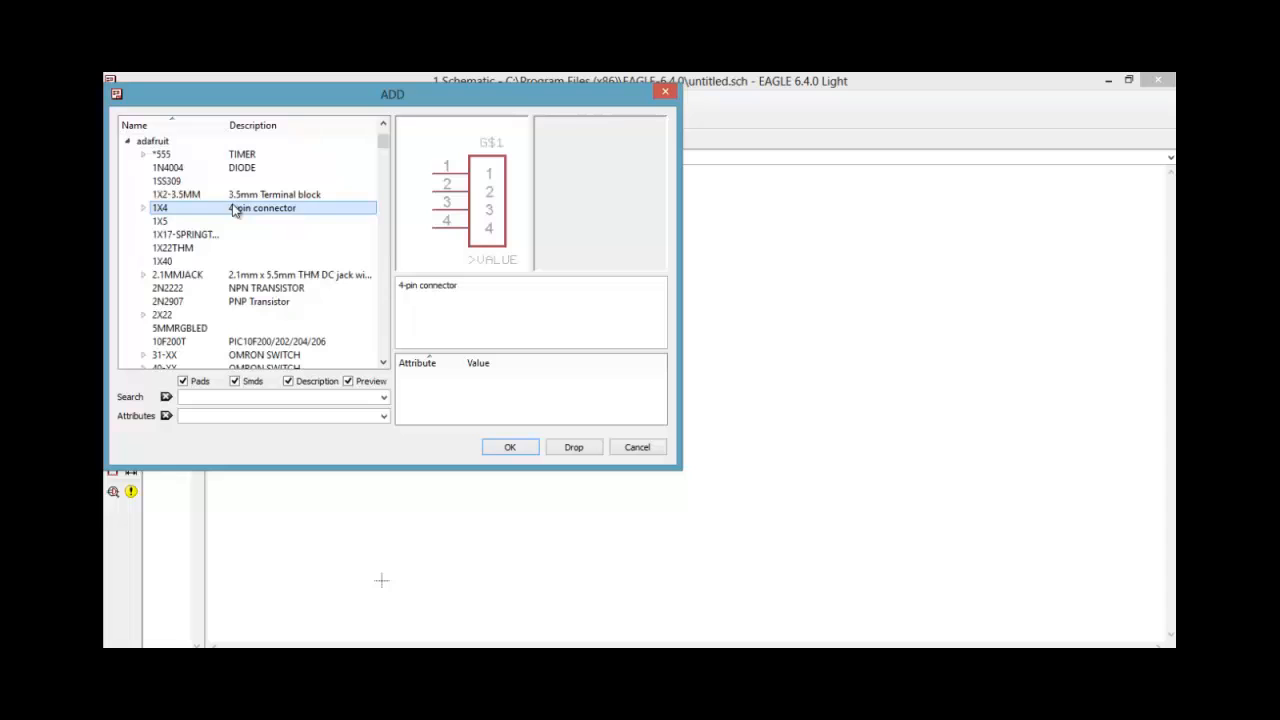
pyautogui.press('Down')
pyautogui.press('Down')
pyautogui.press('Down')
pyautogui.press('Down')
pyautogui.press('Down')
pyautogui.press('Down')
pyautogui.press('Down')
pyautogui.press('Down')
pyautogui.press('Down')
pyautogui.press('Down')
pyautogui.press('Down')
pyautogui.press('Down')
pyautogui.press('Down')
pyautogui.press('Down')
pyautogui.press('Down')
pyautogui.press('Down')
pyautogui.press('Down')
pyautogui.press('Down')
pyautogui.press('Down')
pyautogui.press('Down')
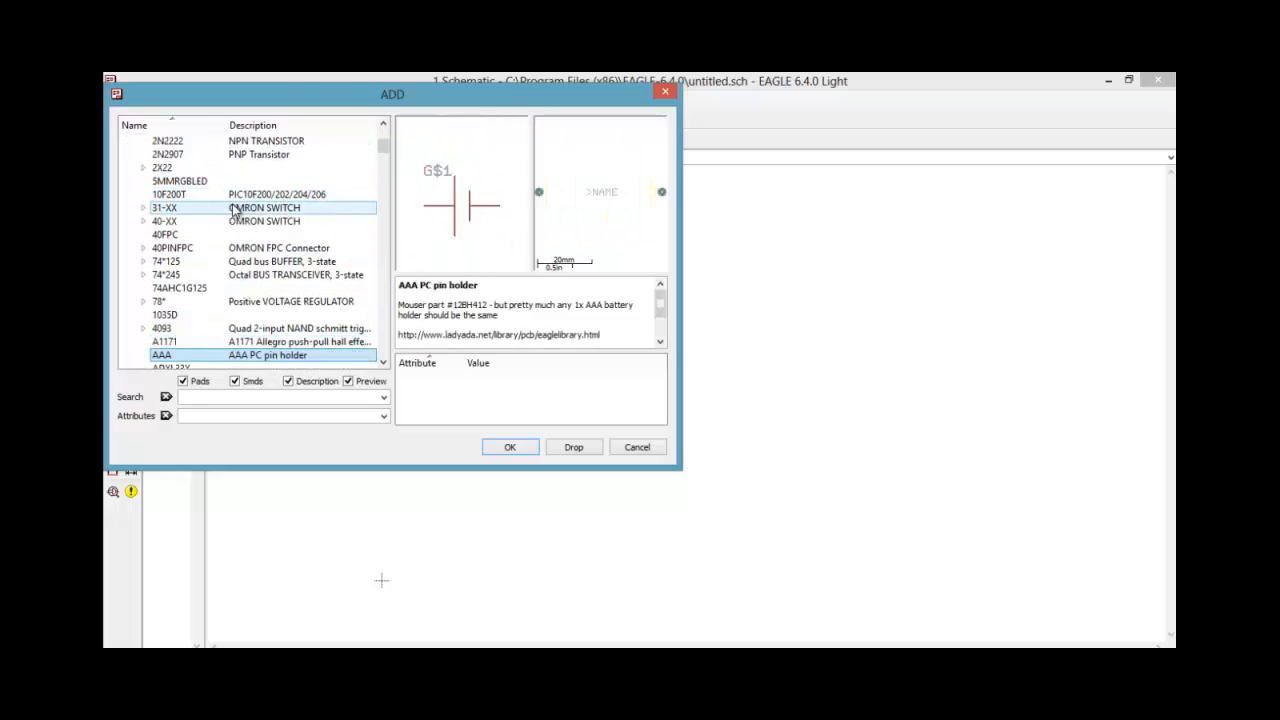
pyautogui.press('Down')
pyautogui.press('Down')
pyautogui.press('Down')
pyautogui.press('Down')
pyautogui.press('Down')
pyautogui.press('Down')
pyautogui.press('Down')
pyautogui.press('Down')
pyautogui.press('Down')
pyautogui.press('Down')
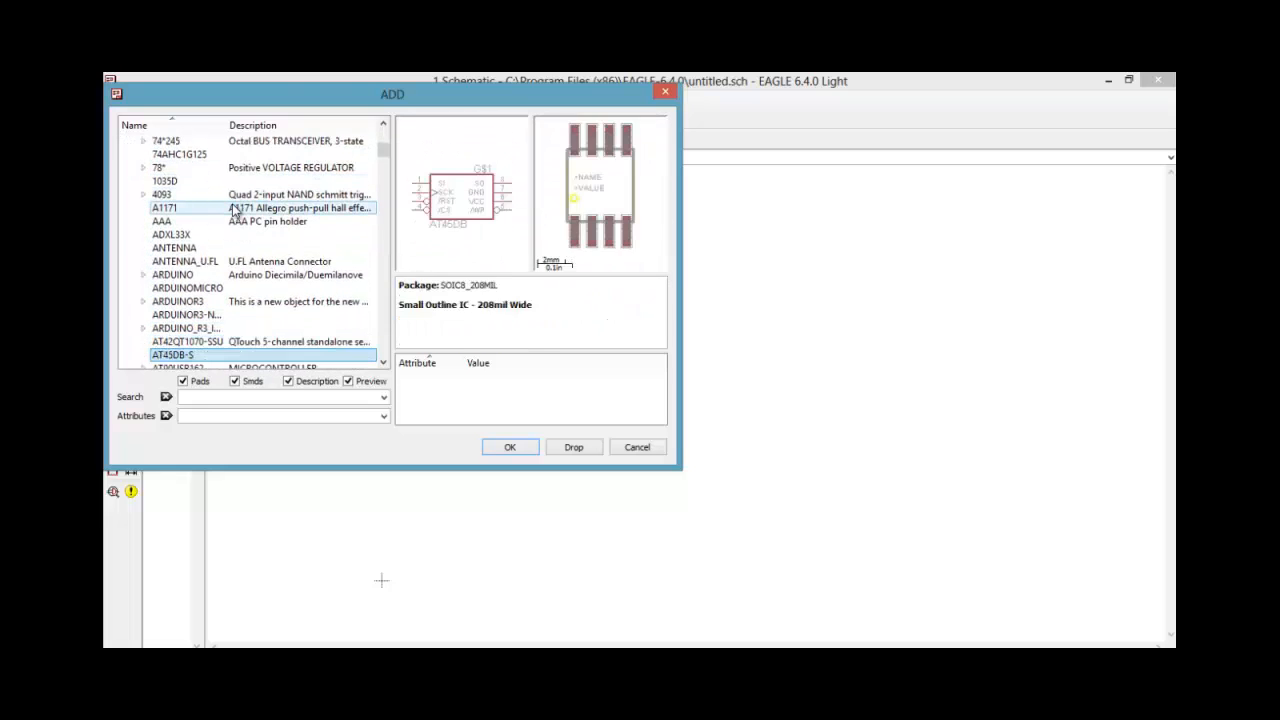
pyautogui.press('Down')
pyautogui.press('Down')
pyautogui.press('Down')
pyautogui.press('Down')
pyautogui.press('Down')
pyautogui.press('Down')
pyautogui.press('Down')
pyautogui.press('Down')
pyautogui.press('Down')
pyautogui.press('Down')
pyautogui.press('Down')
pyautogui.press('Down')
pyautogui.press('Down')
pyautogui.press('Down')
pyautogui.press('Down')
pyautogui.press('Down')
pyautogui.press('Down')
pyautogui.press('Down')
pyautogui.press('Down')
pyautogui.press('Down')
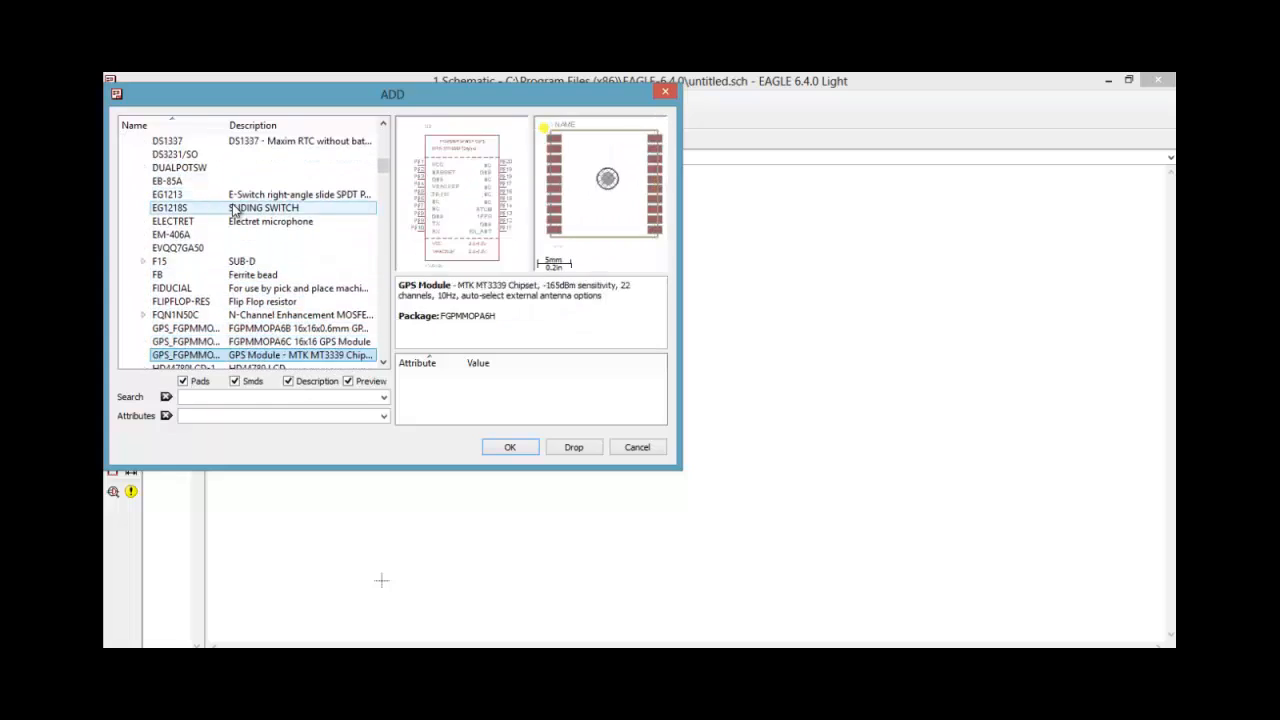
pyautogui.press('Down')
pyautogui.press('Down')
pyautogui.press('Down')
pyautogui.press('Down')
pyautogui.press('Down')
pyautogui.press('Down')
pyautogui.press('Down')
pyautogui.press('Down')
pyautogui.press('Down')
pyautogui.press('Down')
pyautogui.press('Down')
pyautogui.press('Down')
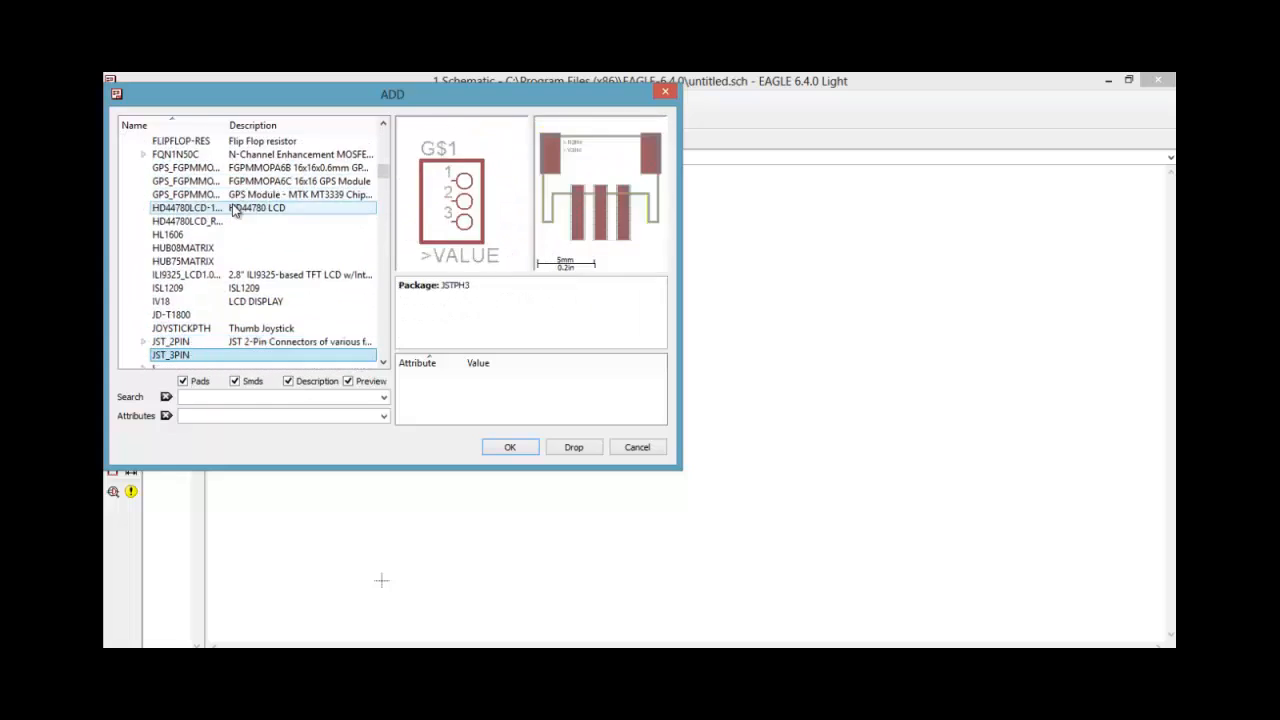
pyautogui.press('Down')
pyautogui.press('Down')
pyautogui.press('Down')
pyautogui.press('Down')
pyautogui.press('Down')
pyautogui.press('Down')
pyautogui.press('Down')
pyautogui.press('Down')
pyautogui.press('Down')
pyautogui.press('Down')
pyautogui.press('Down')
pyautogui.press('Down')
pyautogui.press('Down')
pyautogui.press('Down')
pyautogui.press('Down')
pyautogui.press('Down')
pyautogui.press('Down')
pyautogui.press('Down')
pyautogui.press('Down')
pyautogui.press('Down')
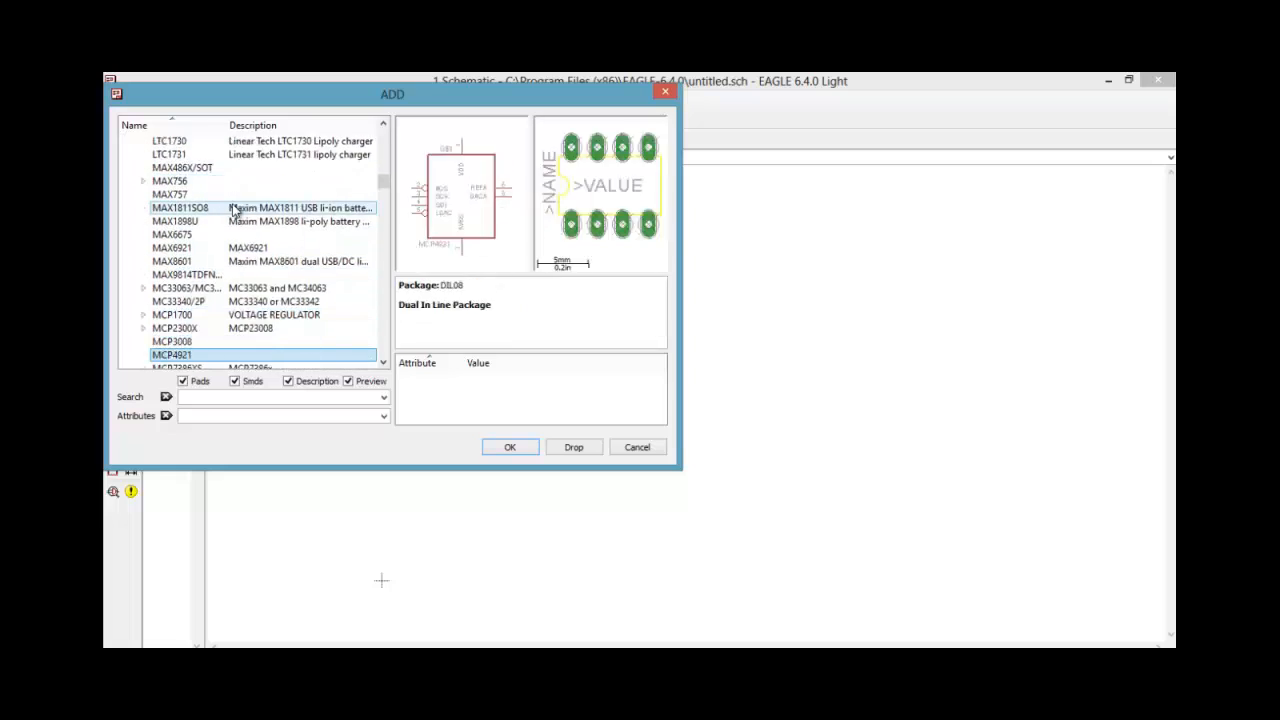
pyautogui.press('Down')
pyautogui.press('Down')
pyautogui.press('Down')
pyautogui.press('Down')
pyautogui.press('Down')
pyautogui.press('Down')
pyautogui.press('Down')
pyautogui.press('Down')
pyautogui.press('Down')
pyautogui.press('Down')
pyautogui.press('Down')
pyautogui.press('Down')
pyautogui.press('Down')
pyautogui.press('Down')
pyautogui.press('Down')
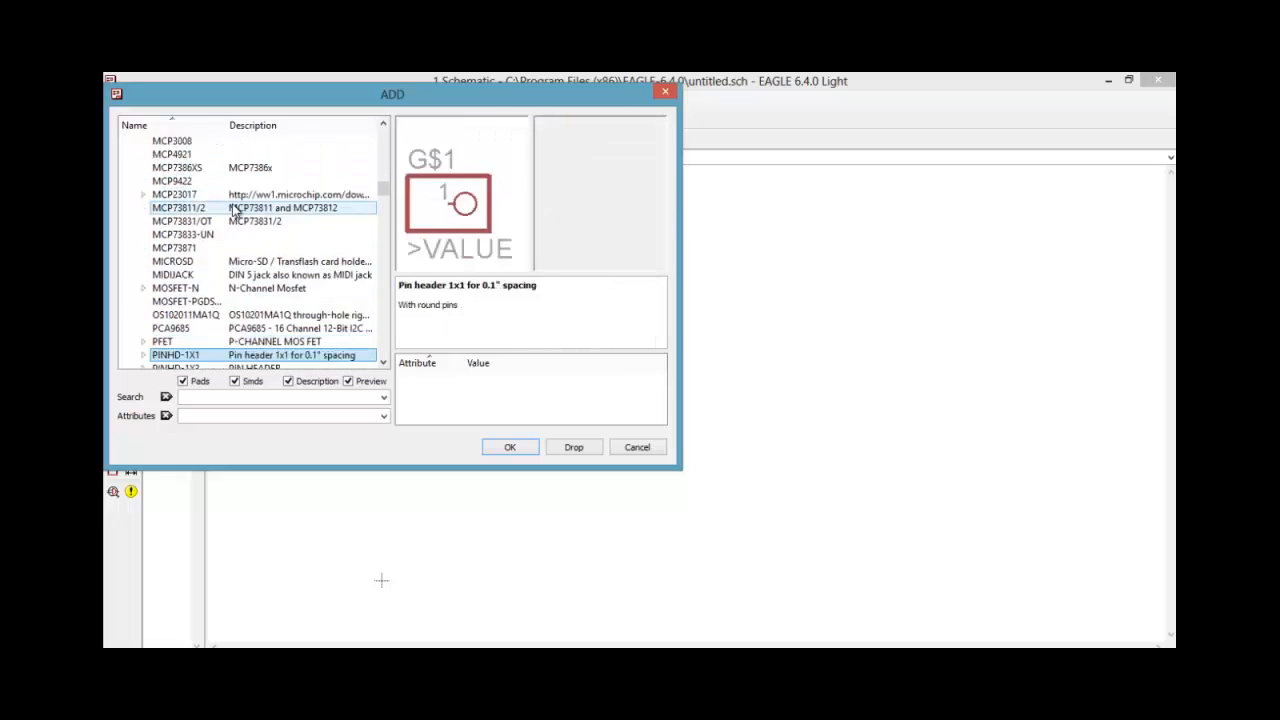
pyautogui.press('Down')
pyautogui.press('Down')
pyautogui.press('Down')
pyautogui.press('Down')
pyautogui.press('Down')
pyautogui.press('Down')
pyautogui.press('Down')
pyautogui.press('Down')
pyautogui.press('Down')
pyautogui.press('Down')
pyautogui.press('Down')
pyautogui.press('Down')
pyautogui.press('Down')
pyautogui.press('Down')
pyautogui.press('Down')
pyautogui.press('Down')
pyautogui.press('Down')
pyautogui.press('Down')
pyautogui.press('Down')
pyautogui.press('Down')
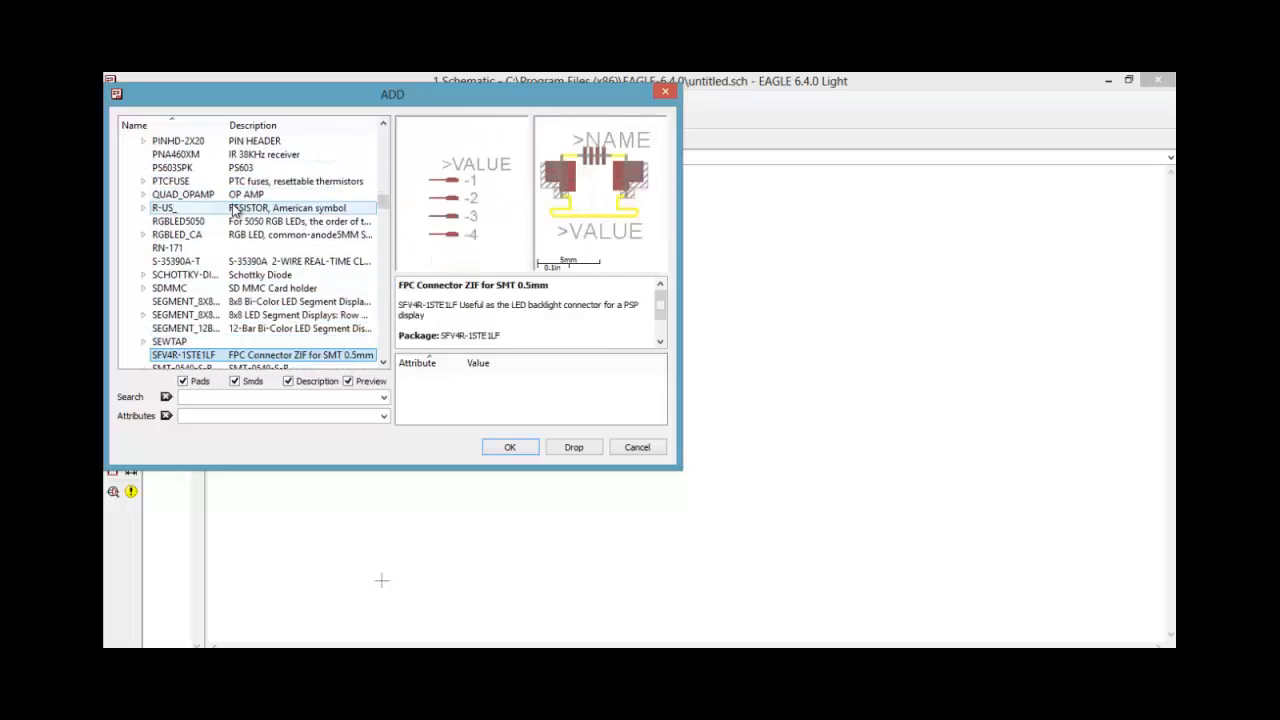
pyautogui.press('Down')
pyautogui.press('Down')
pyautogui.press('Down')
pyautogui.press('Down')
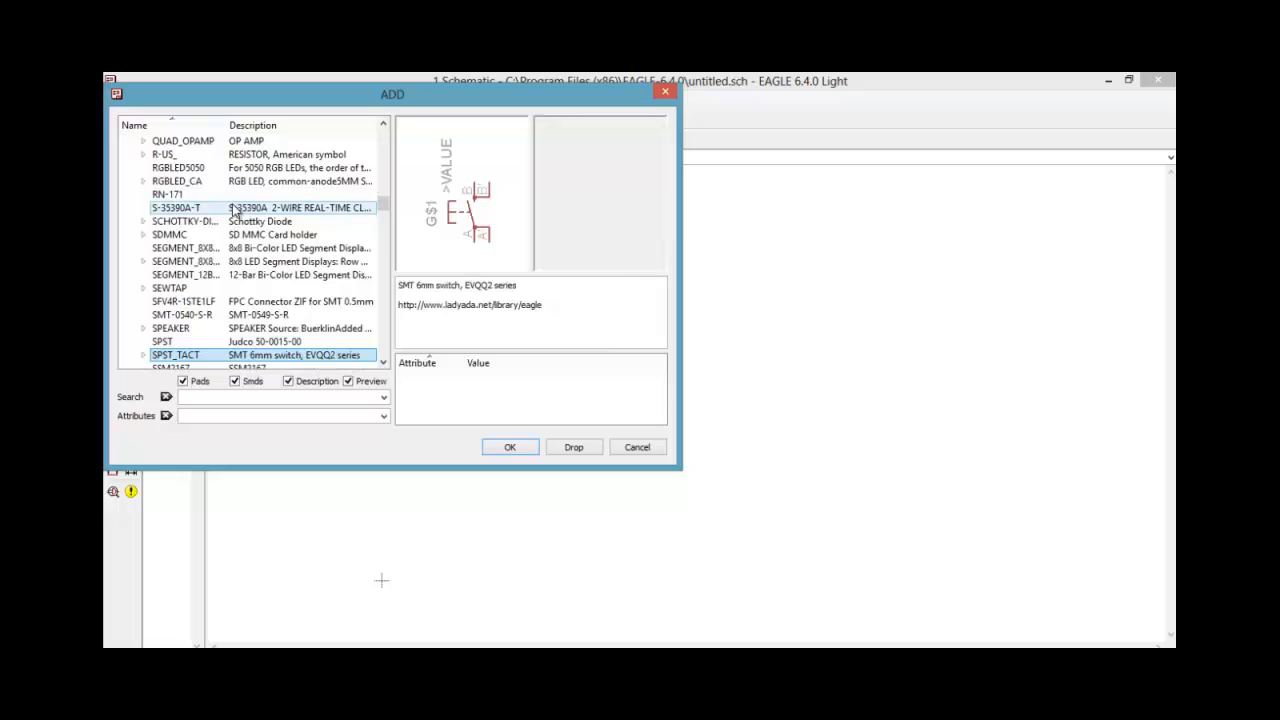
pyautogui.click(142, 156)
# Compare the footprint previews of the R-US_ resistor variants across the 0204, 0207, 0309 and 0411 packages
pyautogui.click(185, 157)
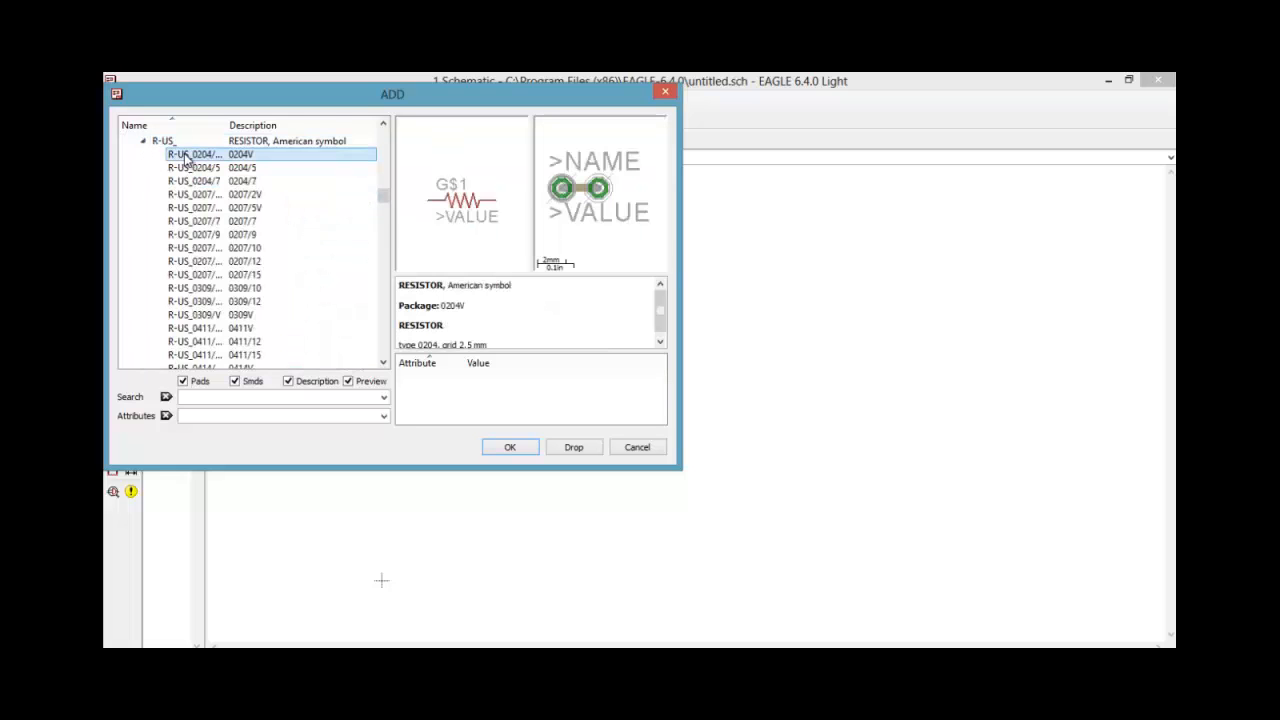
pyautogui.press('Down')
pyautogui.press('Down')
pyautogui.press('Down')
pyautogui.press('Down')
pyautogui.press('Down')
pyautogui.press('Down')
pyautogui.press('Down')
pyautogui.press('Down')
pyautogui.press('Down')
pyautogui.press('Down')
pyautogui.press('Down')
pyautogui.press('Down')
pyautogui.press('Down')
pyautogui.press('Down')
pyautogui.press('Down')
pyautogui.press('Up')
pyautogui.press('Up')
pyautogui.press('Up')
pyautogui.press('Up')
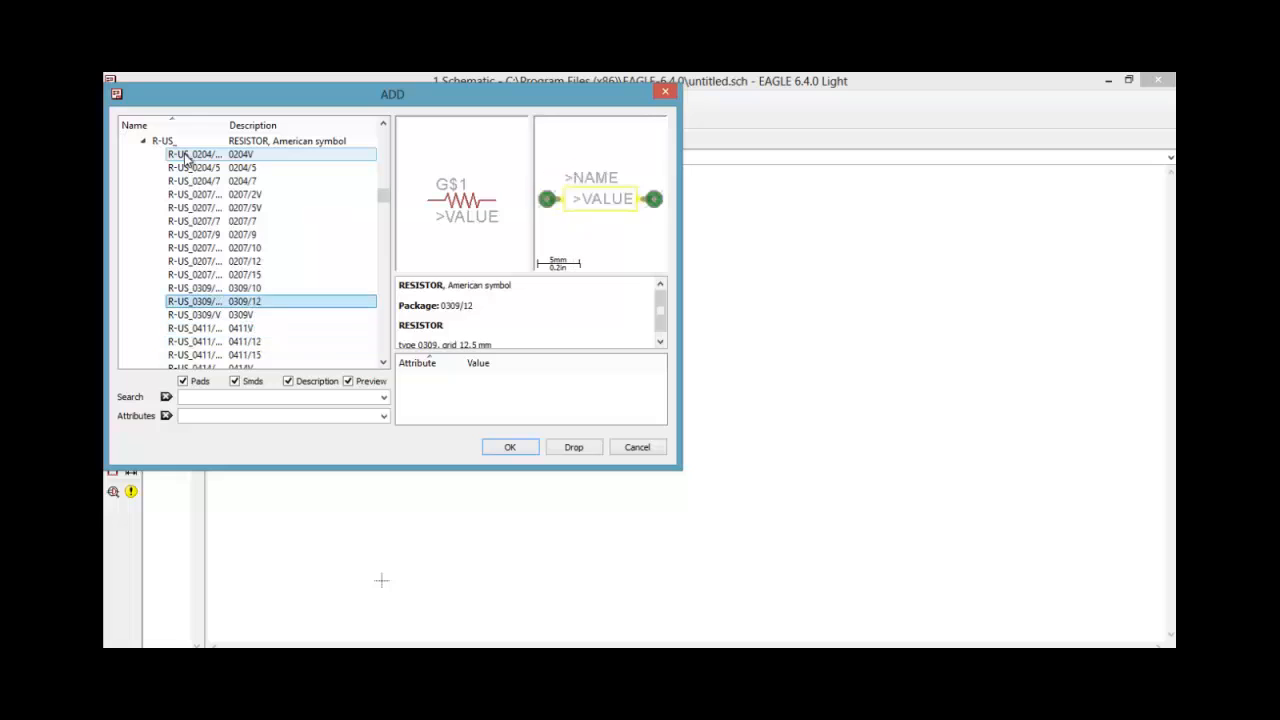
pyautogui.press('Up')
pyautogui.press('Up')
pyautogui.press('Up')
pyautogui.press('Up')
pyautogui.press('Up')
pyautogui.press('Up')
pyautogui.press('Down')
pyautogui.press('Down')
pyautogui.press('Down')
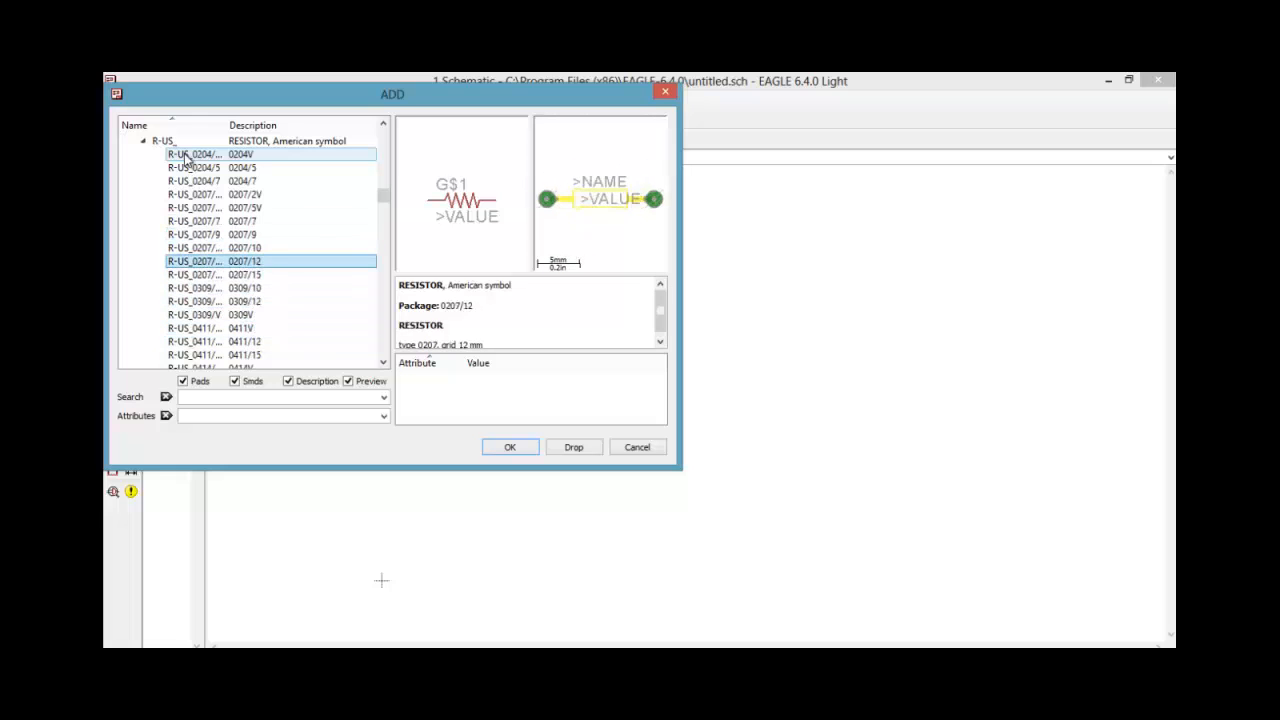
pyautogui.press('Down')
pyautogui.press('Down')
pyautogui.press('Down')
pyautogui.press('Down')
pyautogui.press('Up')
pyautogui.press('Up')
pyautogui.press('Up')
pyautogui.press('Up')
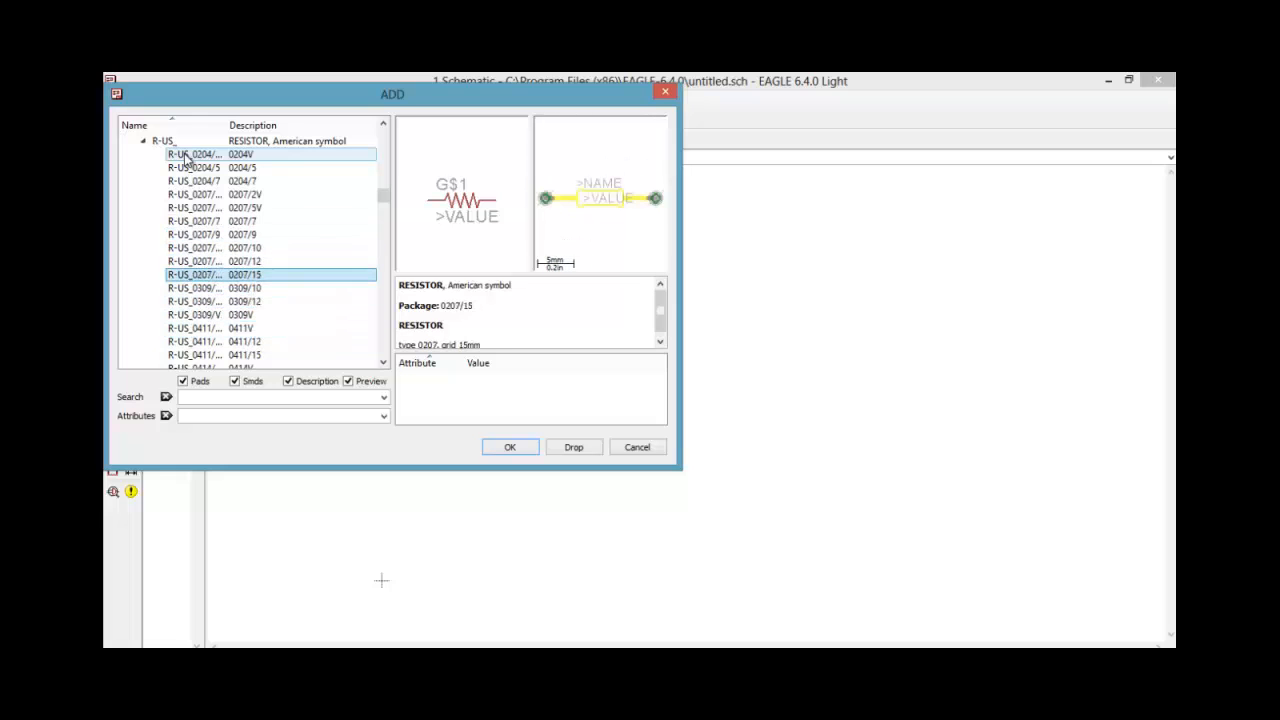
pyautogui.press('Down')
pyautogui.press('Down')
pyautogui.press('Down')
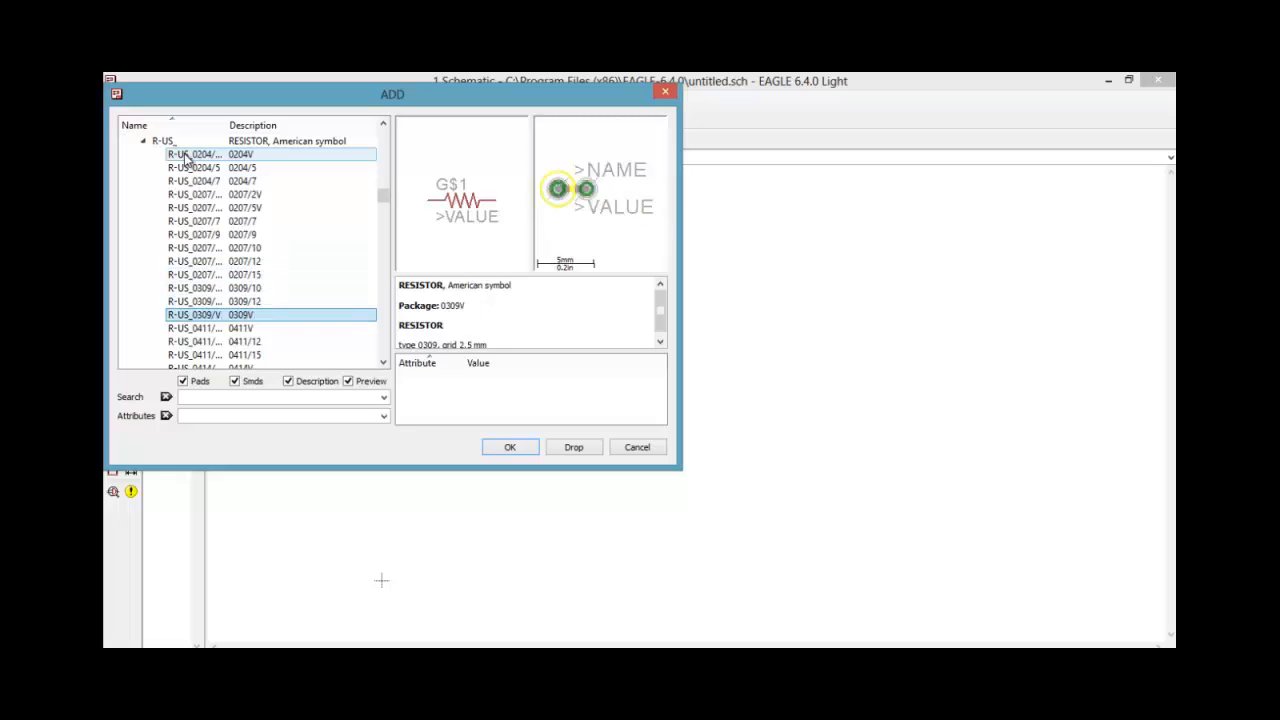
pyautogui.press('Up')
pyautogui.press('Up')
pyautogui.press('Up')
pyautogui.press('Up')
pyautogui.press('Up')
pyautogui.press('Down')
pyautogui.press('Down')
pyautogui.press('Down')
pyautogui.press('Down')
pyautogui.press('Down')
pyautogui.press('Down')
pyautogui.press('Down')
pyautogui.press('Down')
pyautogui.press('Up')
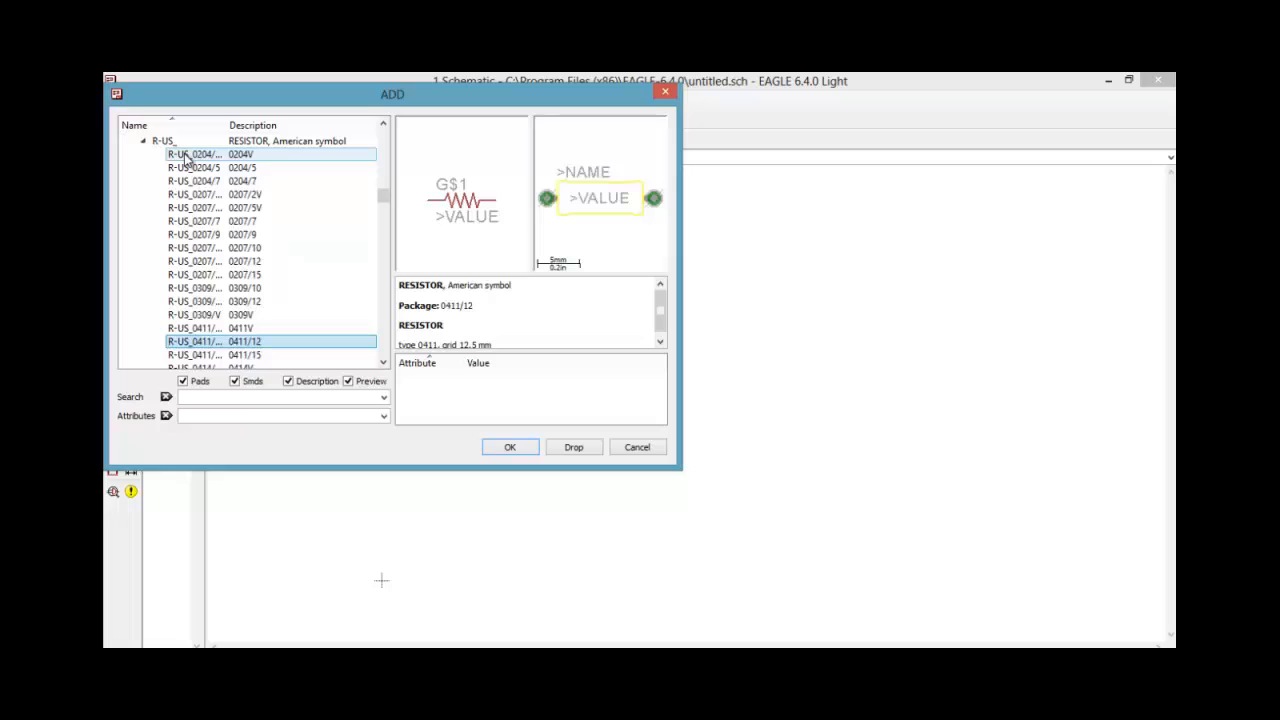
pyautogui.press('Down')
pyautogui.press('Up')
pyautogui.press('Up')
pyautogui.press('Up')
pyautogui.press('Up')
pyautogui.press('Down')
pyautogui.press('Down')
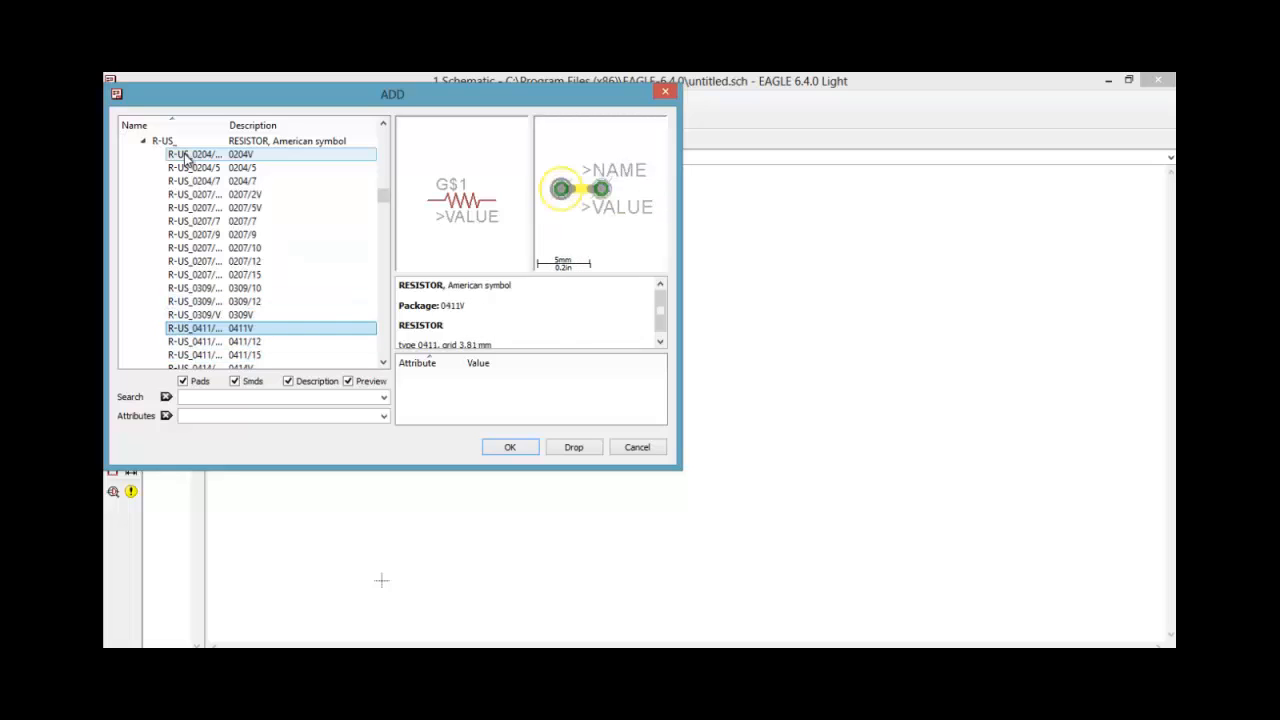
pyautogui.press('Up')
pyautogui.press('Up')
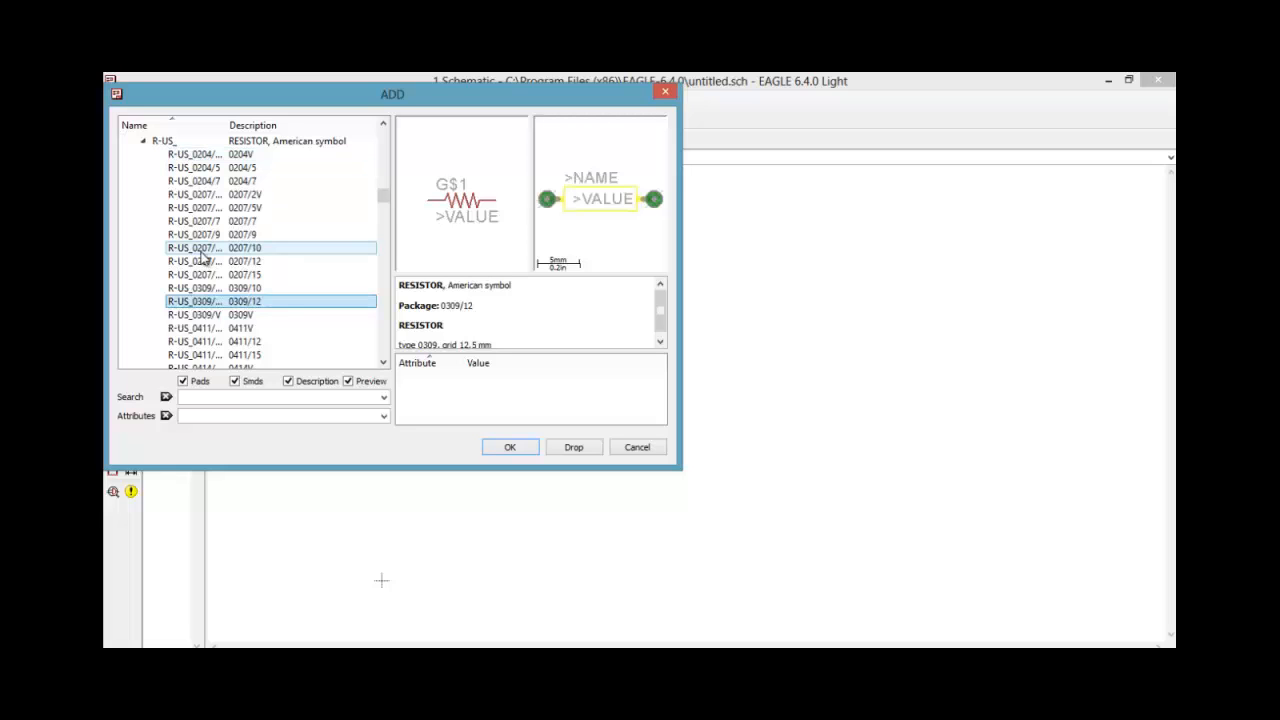
# Place one R-US_ resistor in package 0309/12, rotated vertically, directly above the LED, and finish adding parts
pyautogui.doubleClick(208, 301)
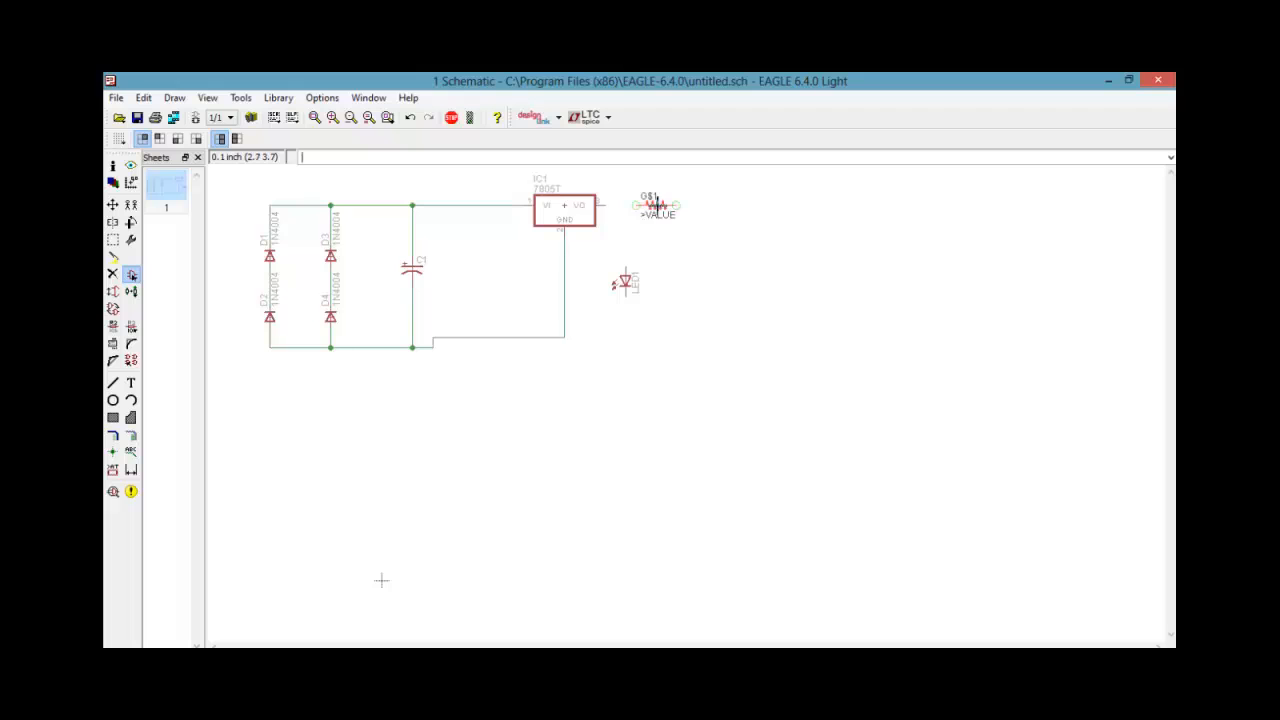
pyautogui.rightClick(645, 236)
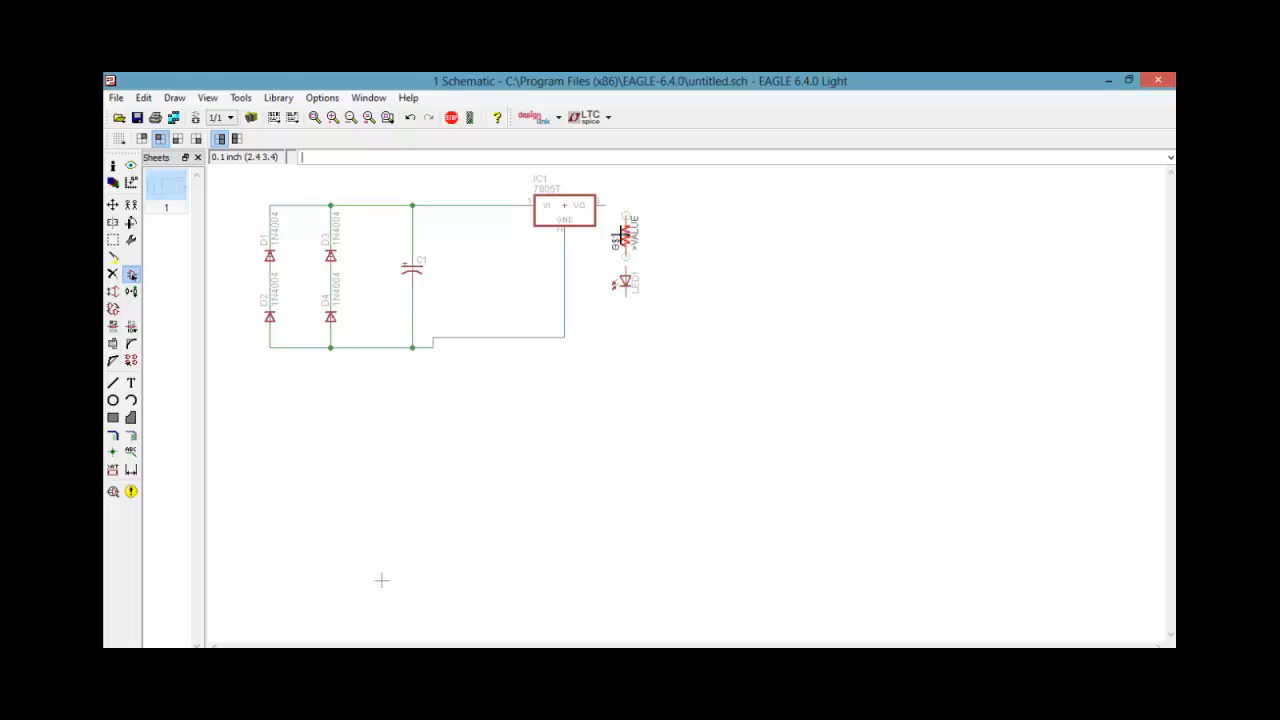
pyautogui.click(625, 235)
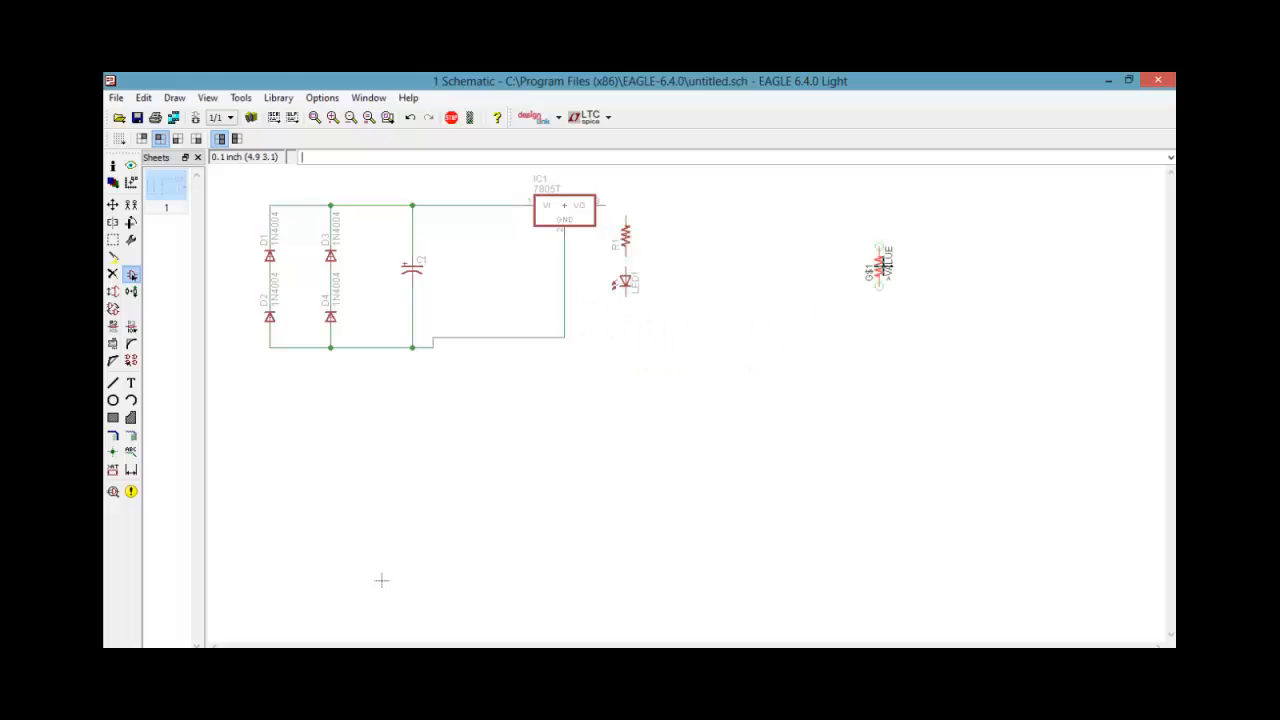
pyautogui.press('Escape')
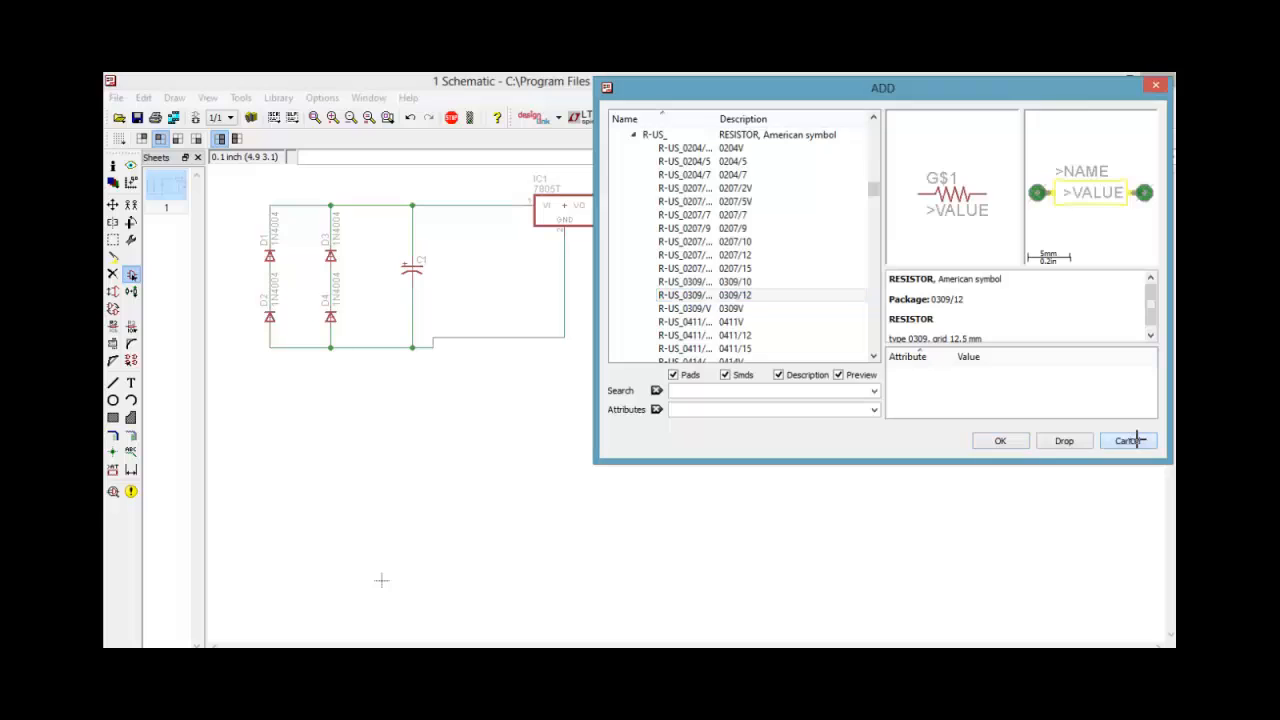
pyautogui.click(1130, 440)
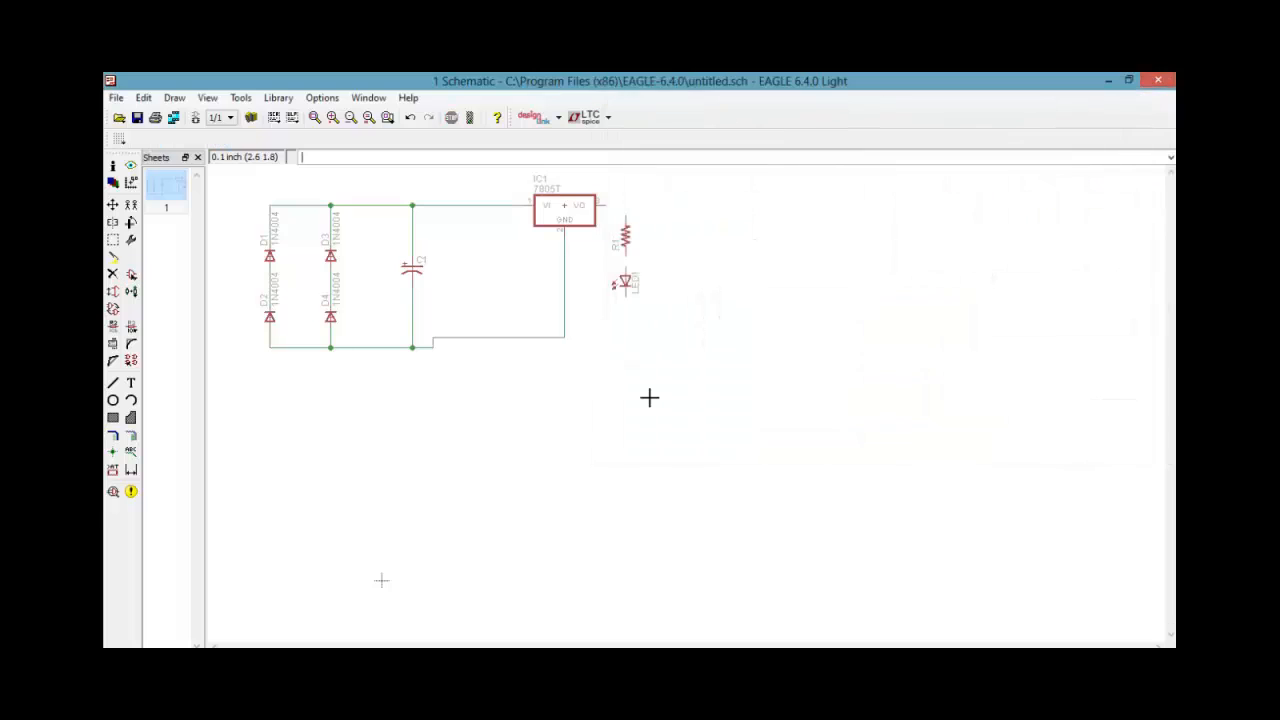
# Wire the regulator's VO pin through the resistor to the LED and connect the LED's lower pin to the GND net
pyautogui.click(132, 437)
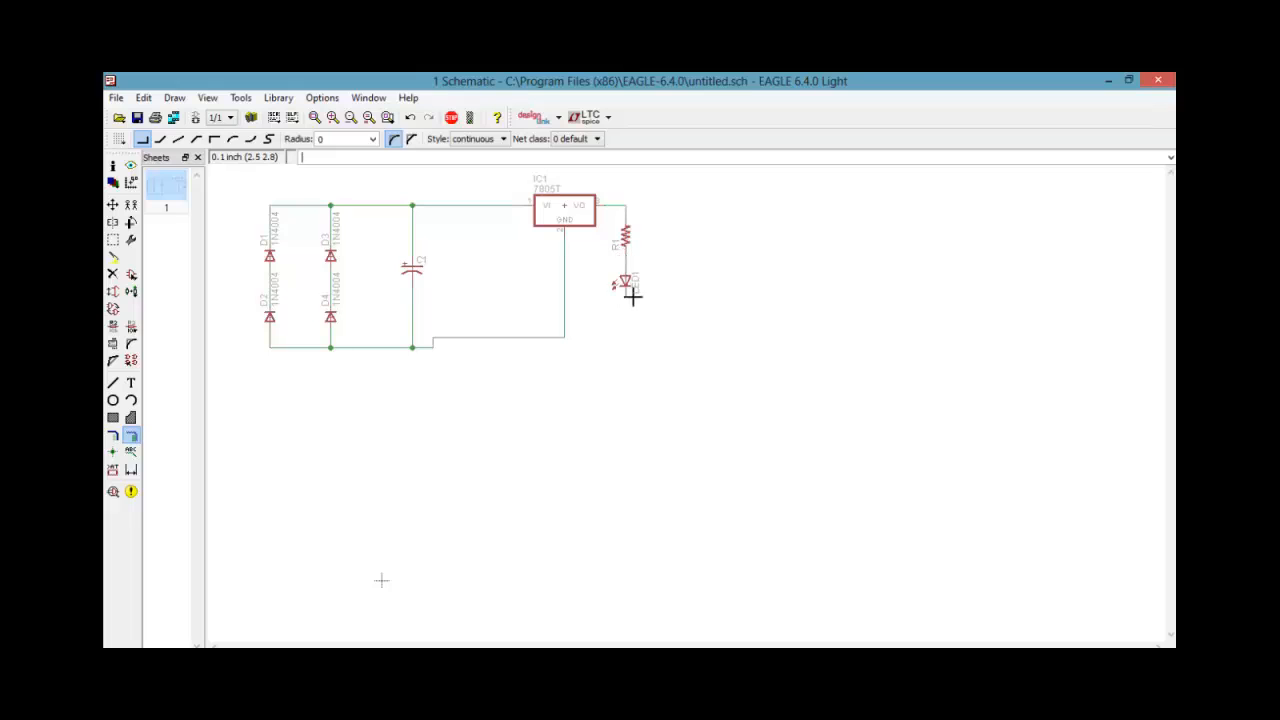
pyautogui.click(625, 296)
pyautogui.click(565, 339)
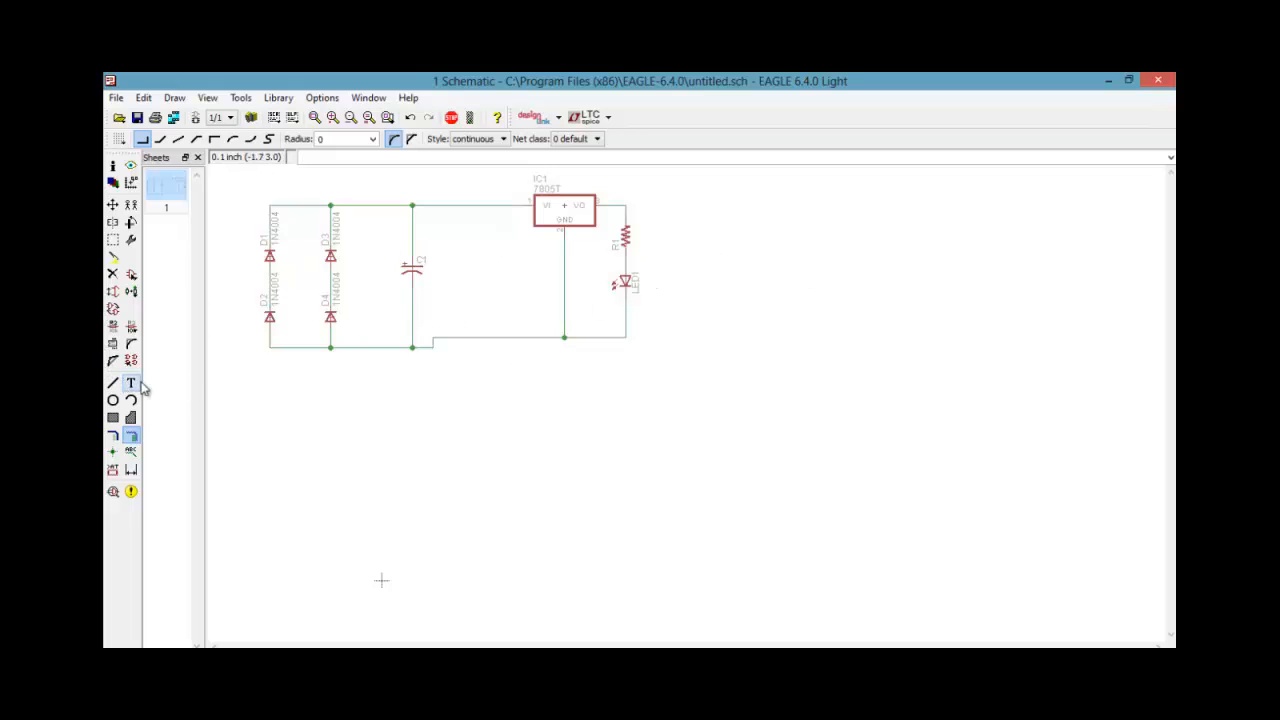
# Reopen the part libraries and examine connector devices in the con-3m and con-amp libraries
pyautogui.click(131, 275)
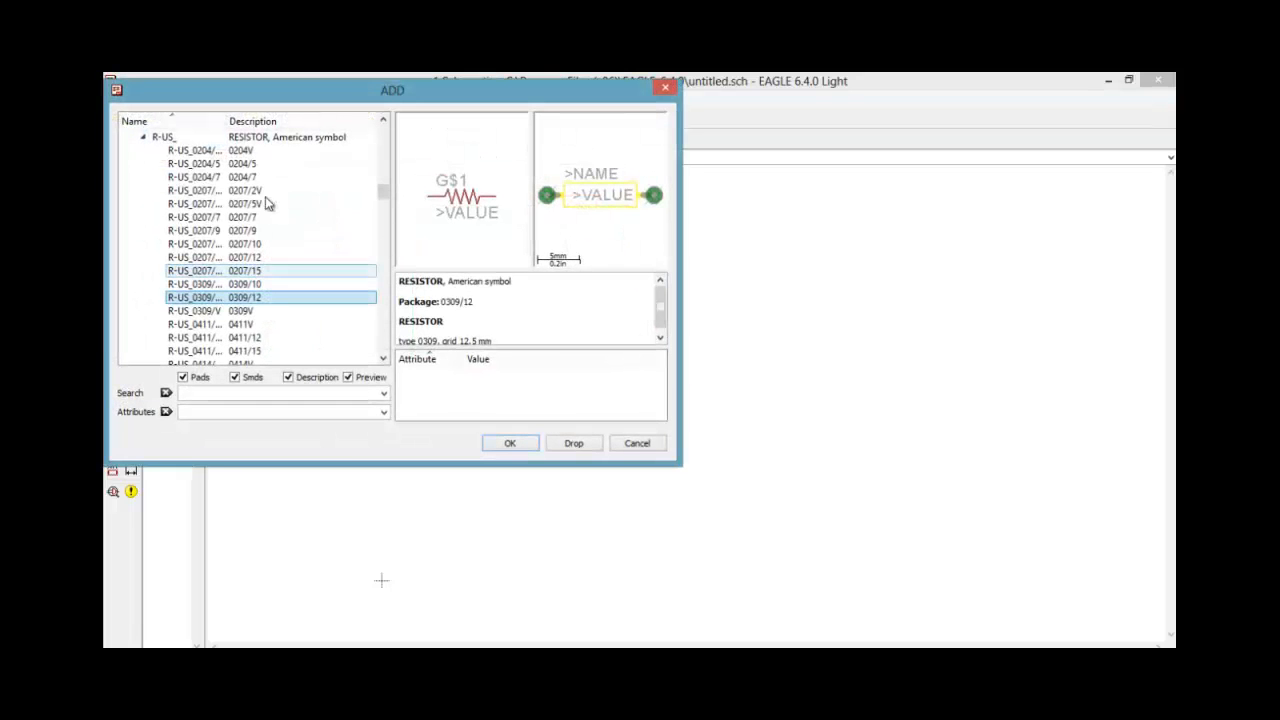
pyautogui.click(144, 137)
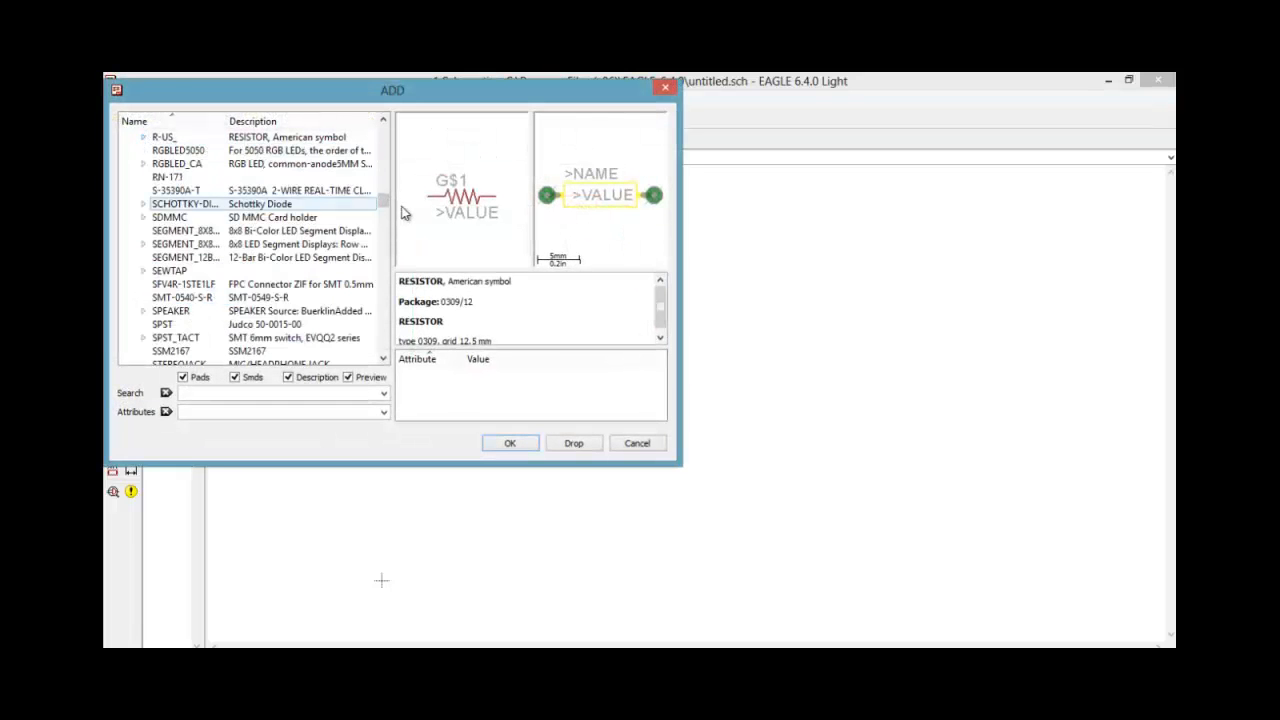
pyautogui.moveTo(387, 195); pyautogui.dragTo(385, 137)
pyautogui.click(130, 247)
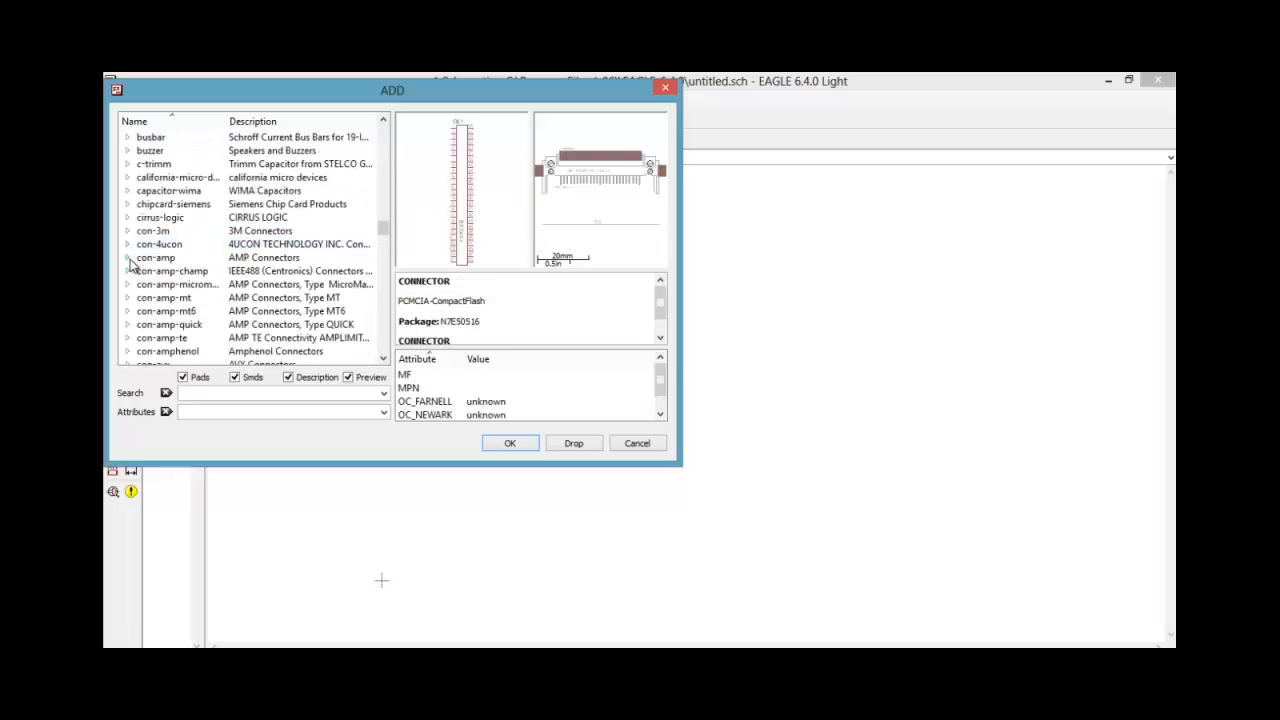
pyautogui.doubleClick(132, 259)
pyautogui.click(225, 150)
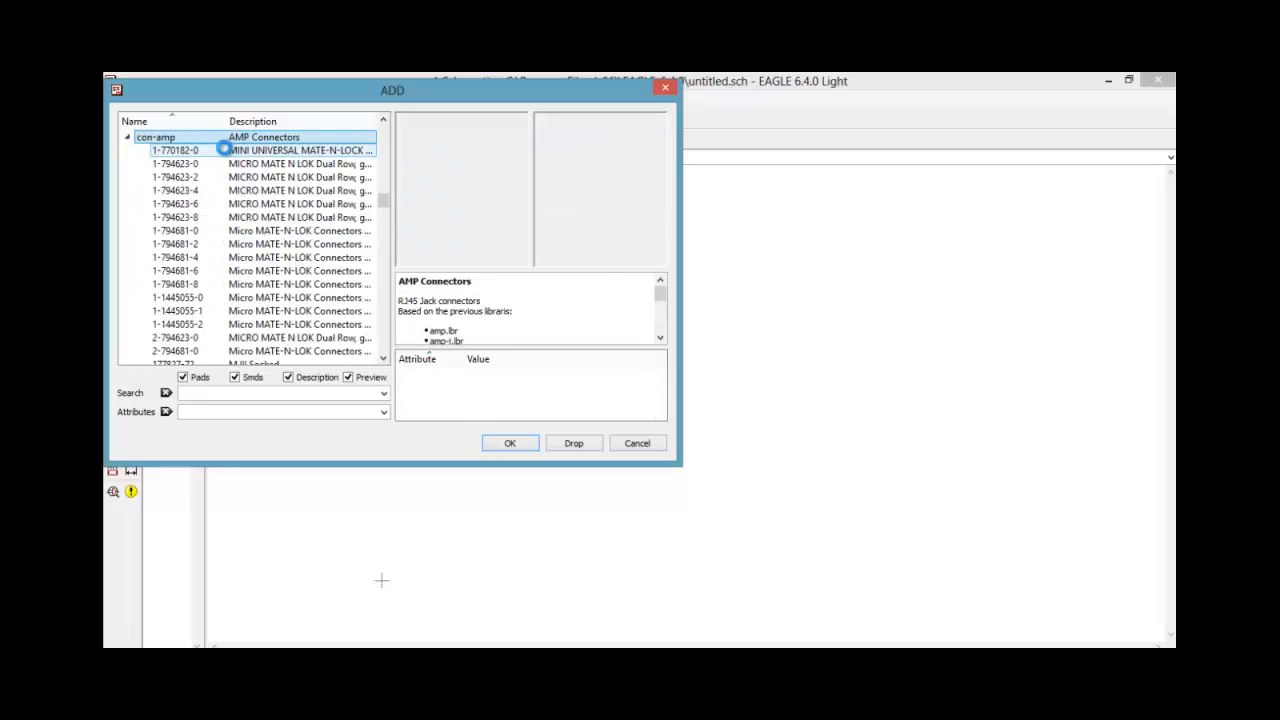
pyautogui.press('Down')
pyautogui.press('Down')
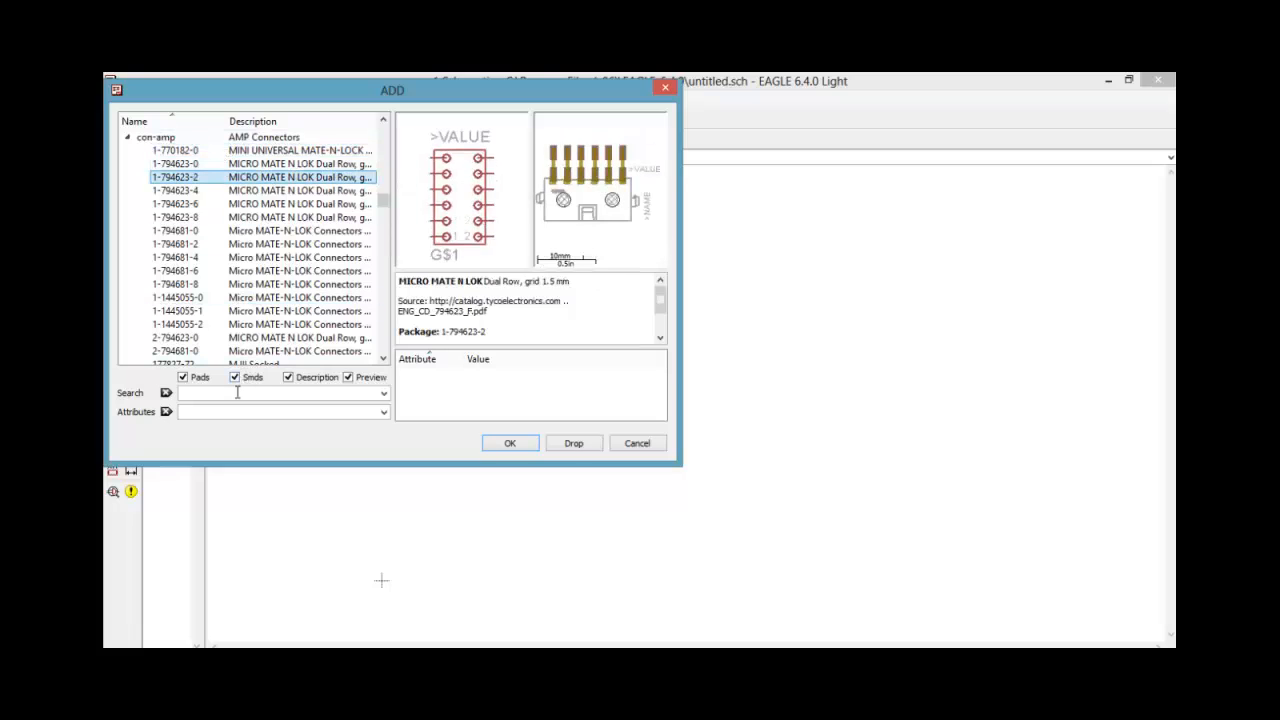
# Search the part libraries for "connector" and preview devices 9M501X91TB in con-3m and 14867 in con-4ucon
pyautogui.click(237, 392)
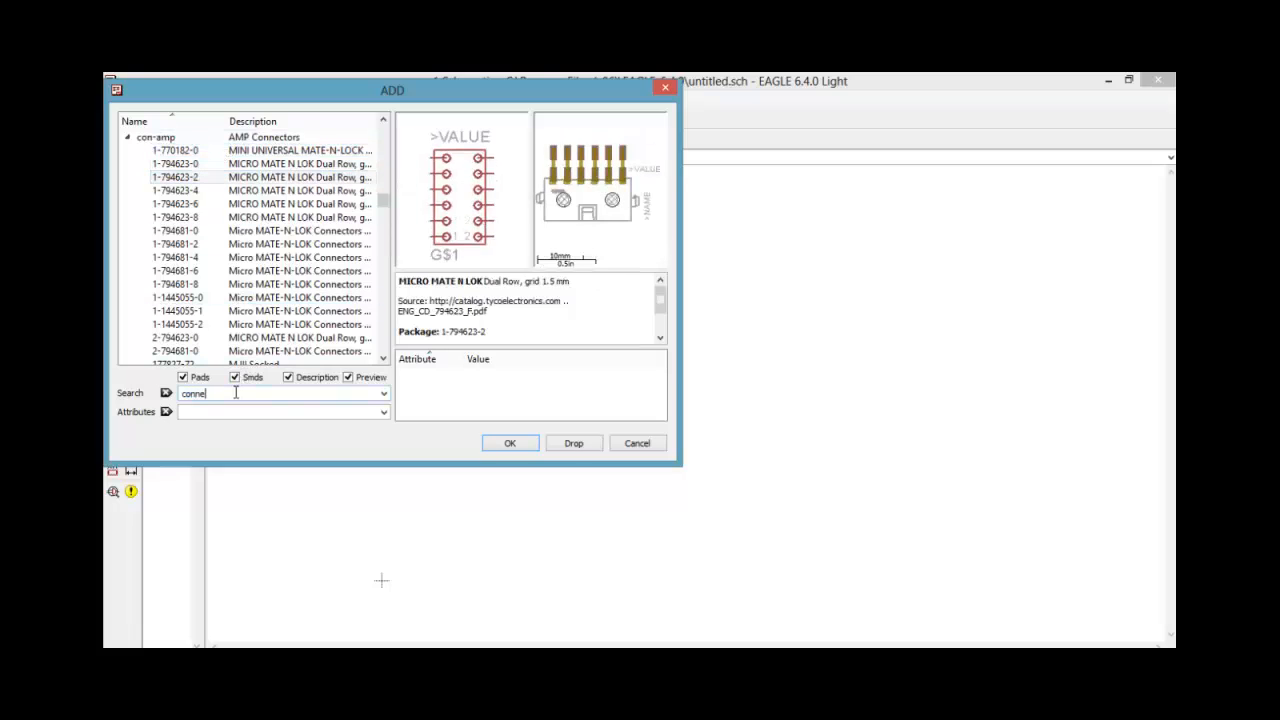
pyautogui.press('Return')
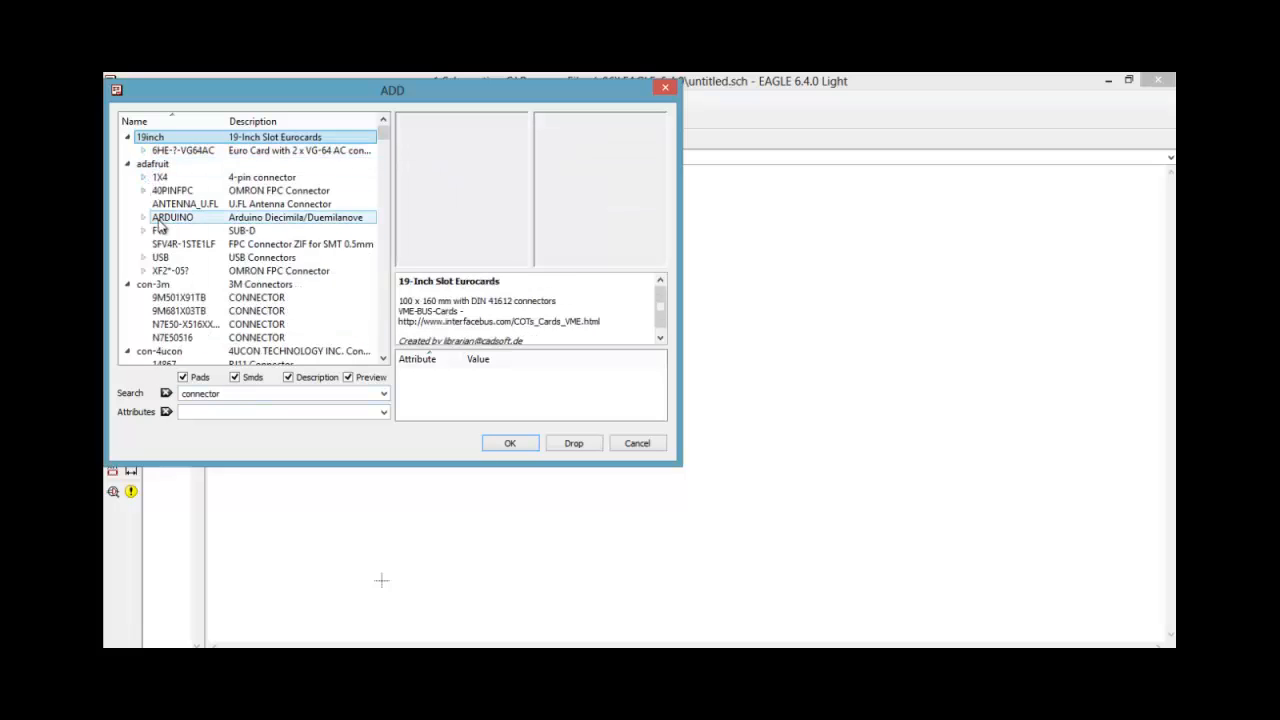
pyautogui.click(162, 297)
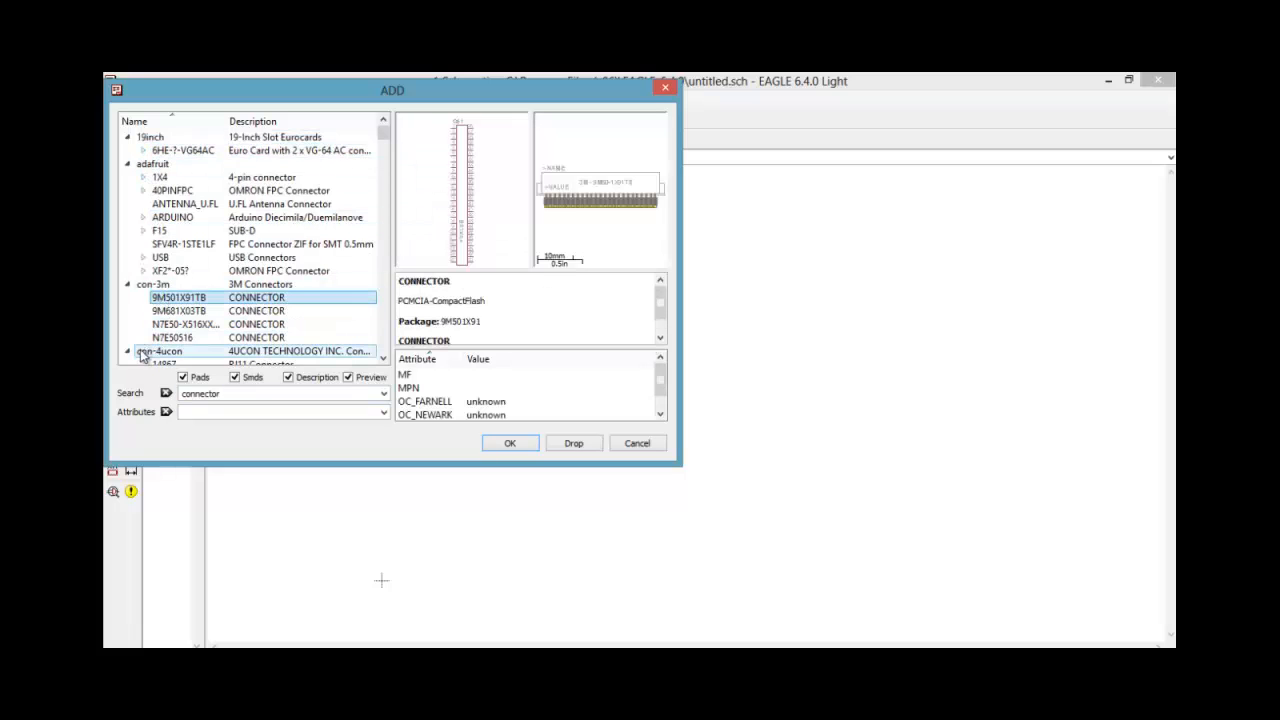
pyautogui.click(163, 364)
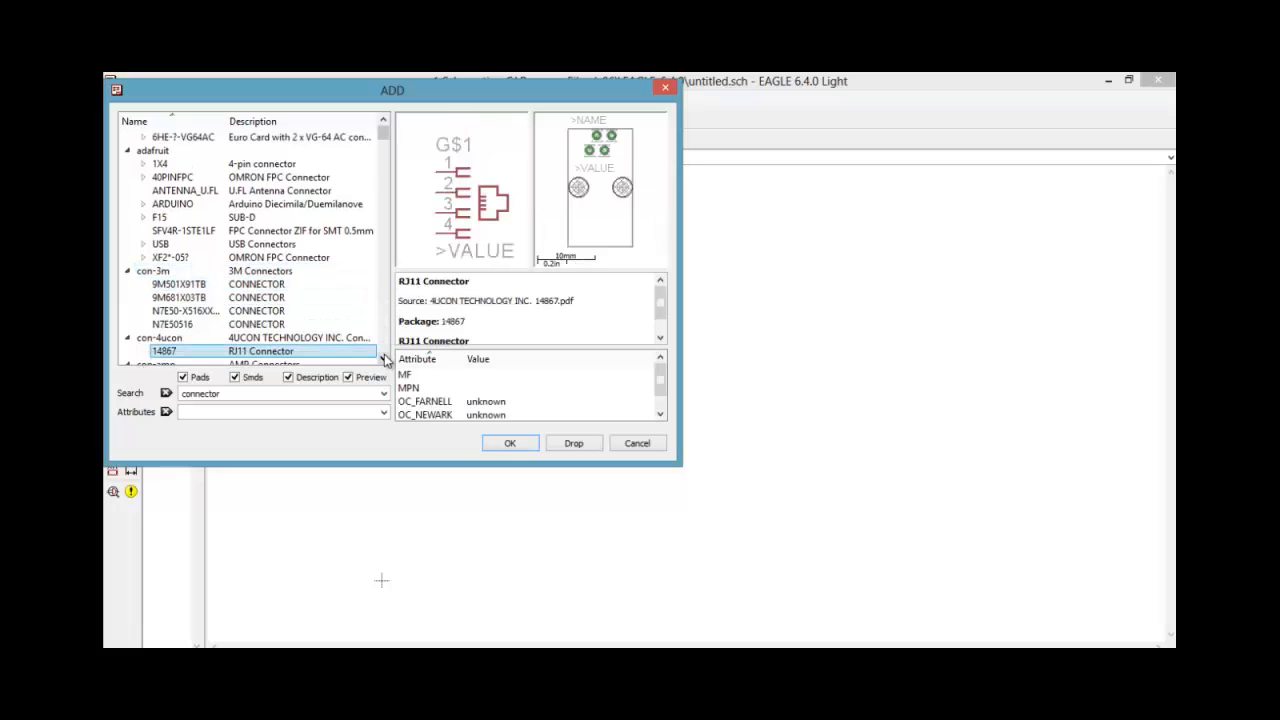
pyautogui.scroll(-5, 385, 360)
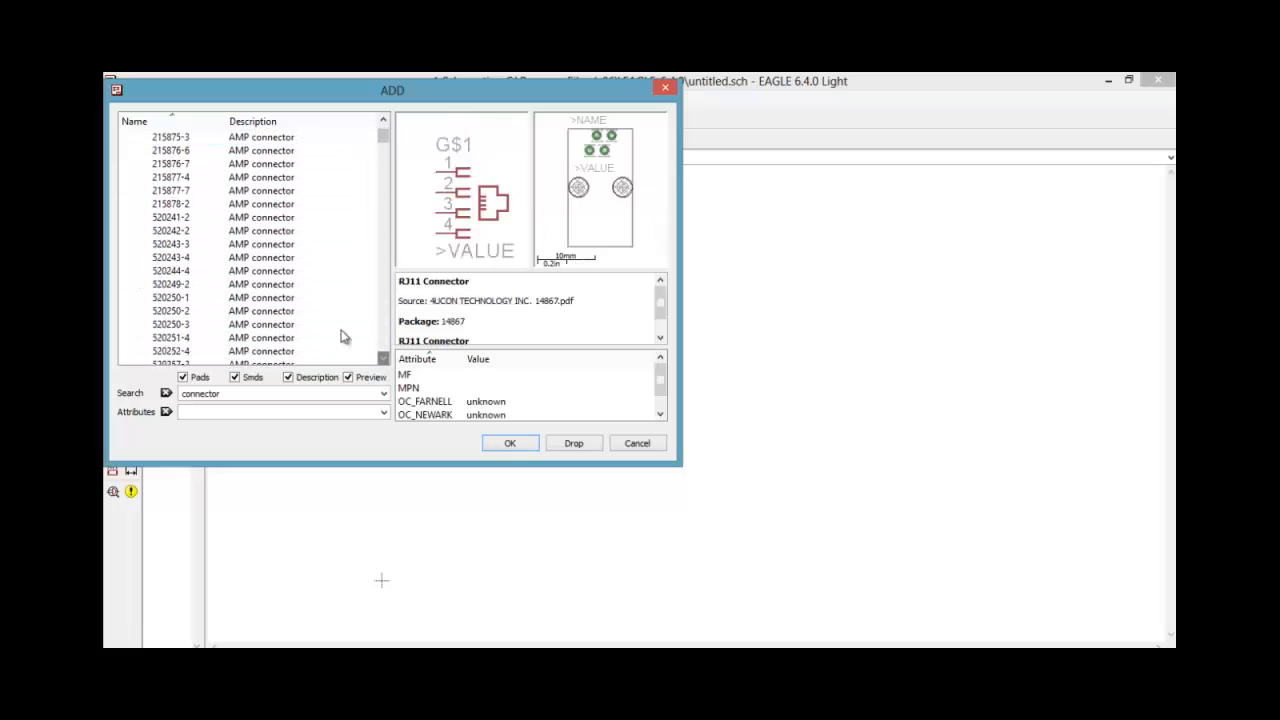
# Compare the symbol and footprint previews of the AMP connector devices from 520244-4 through the HDI-160 and MTA series
pyautogui.click(264, 270)
pyautogui.press('Down')
pyautogui.press('Down')
pyautogui.press('Down')
pyautogui.press('Down')
pyautogui.press('Down')
pyautogui.press('Down')
pyautogui.press('Down')
pyautogui.press('Down')
pyautogui.press('Down')
pyautogui.press('Down')
pyautogui.press('Down')
pyautogui.press('Down')
pyautogui.press('Down')
pyautogui.press('Down')
pyautogui.press('Down')
pyautogui.press('Down')
pyautogui.press('Down')
pyautogui.press('Down')
pyautogui.press('Down')
pyautogui.press('Down')
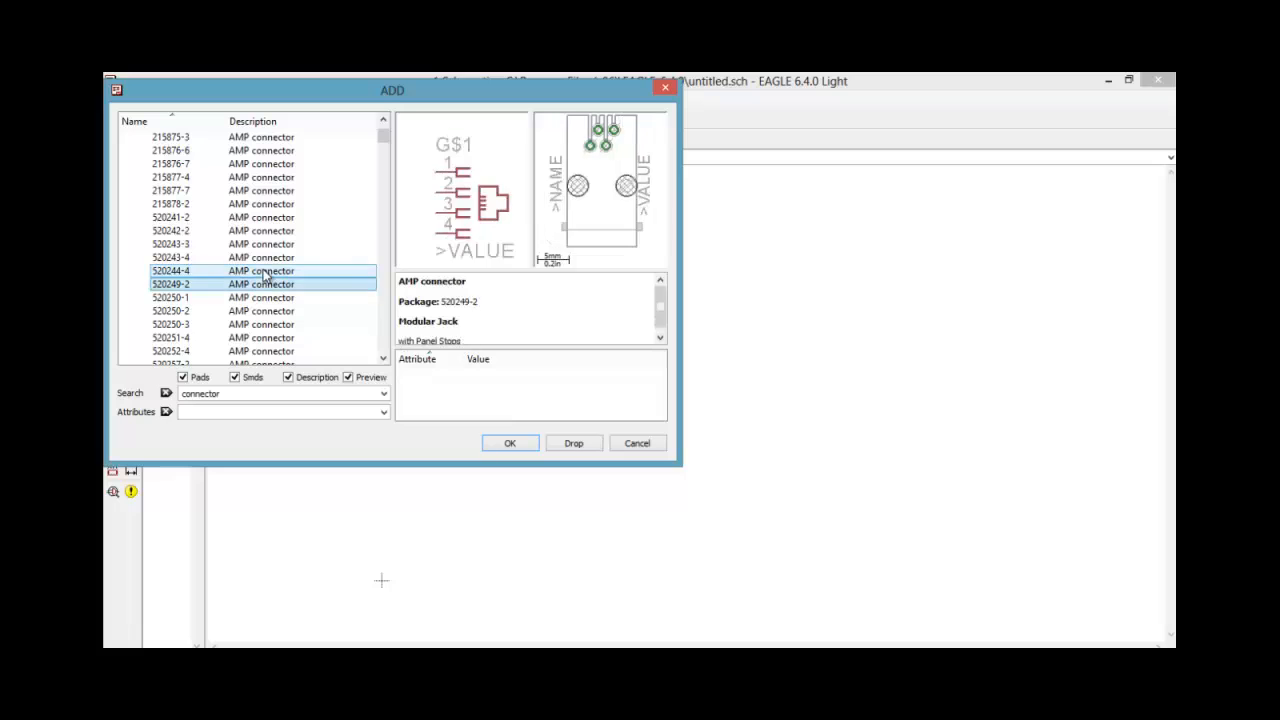
pyautogui.press('Down')
pyautogui.press('Down')
pyautogui.press('Down')
pyautogui.press('Down')
pyautogui.press('Down')
pyautogui.press('Down')
pyautogui.press('Down')
pyautogui.press('Down')
pyautogui.press('Down')
pyautogui.press('Down')
pyautogui.press('Down')
pyautogui.press('Down')
pyautogui.press('Down')
pyautogui.press('Down')
pyautogui.press('Down')
pyautogui.press('Down')
pyautogui.press('Down')
pyautogui.press('Down')
pyautogui.press('Down')
pyautogui.press('Down')
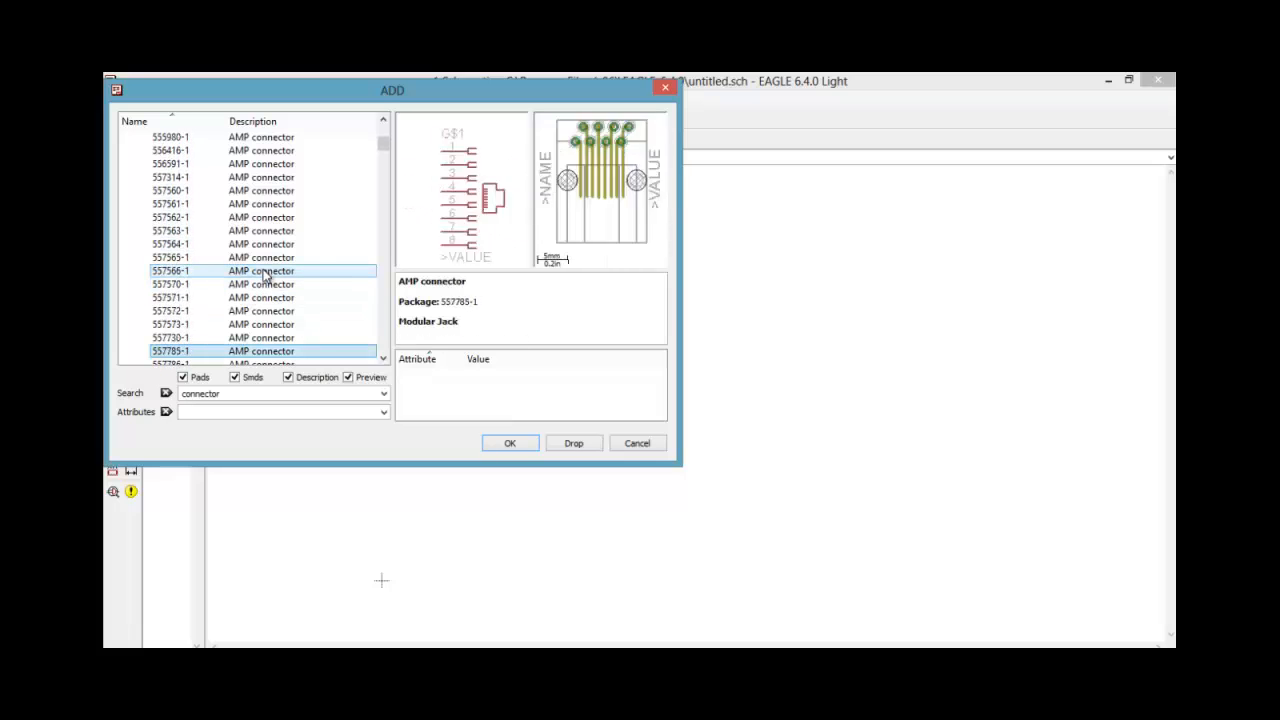
pyautogui.press('Down')
pyautogui.press('Down')
pyautogui.press('Down')
pyautogui.press('Down')
pyautogui.press('Down')
pyautogui.press('Down')
pyautogui.press('Down')
pyautogui.press('Down')
pyautogui.press('Down')
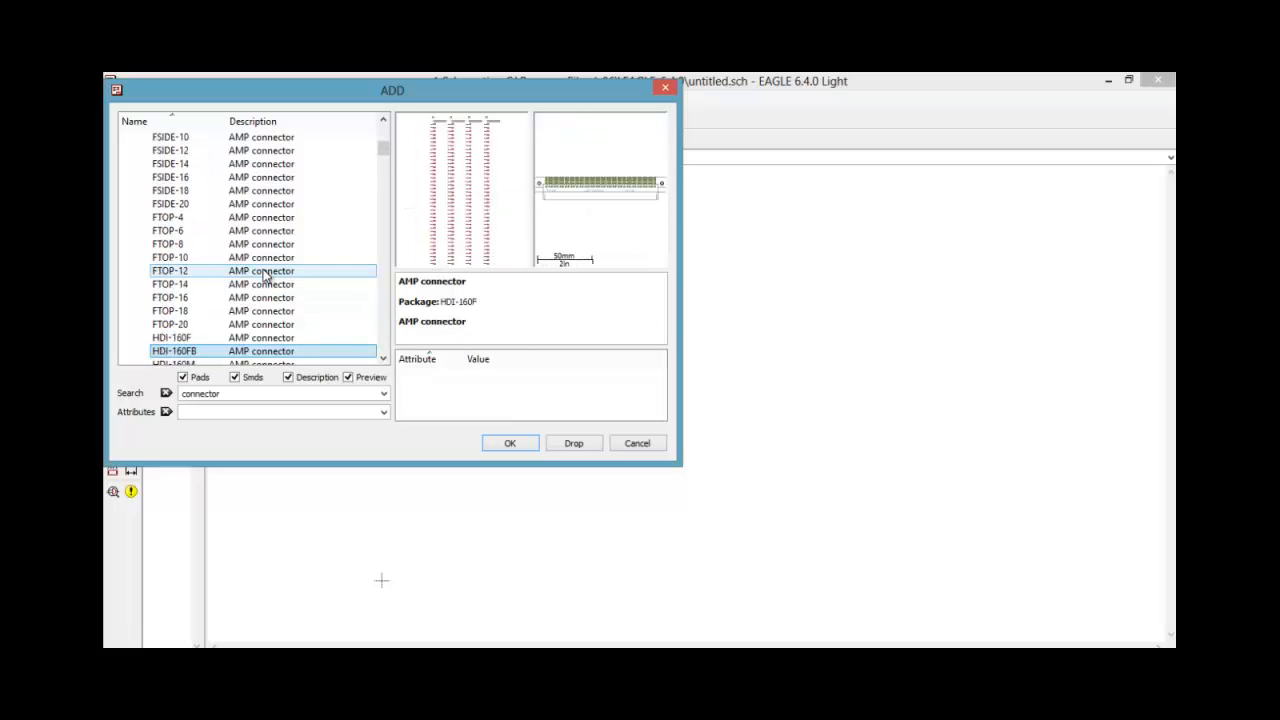
pyautogui.press('Up')
pyautogui.press('Up')
pyautogui.press('Up')
pyautogui.press('Up')
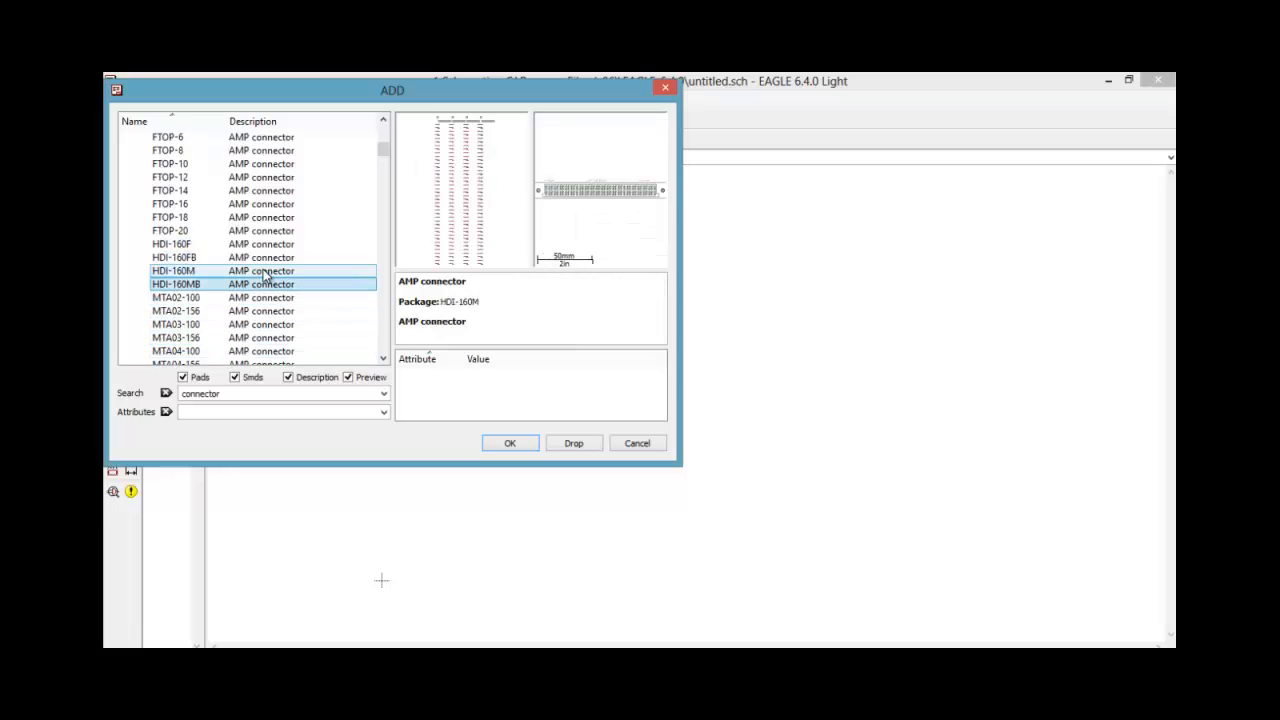
pyautogui.press('Down')
pyautogui.press('Down')
pyautogui.press('Up')
pyautogui.press('Up')
pyautogui.press('Down')
pyautogui.press('Down')
pyautogui.press('Up')
pyautogui.press('Up')
pyautogui.press('Down')
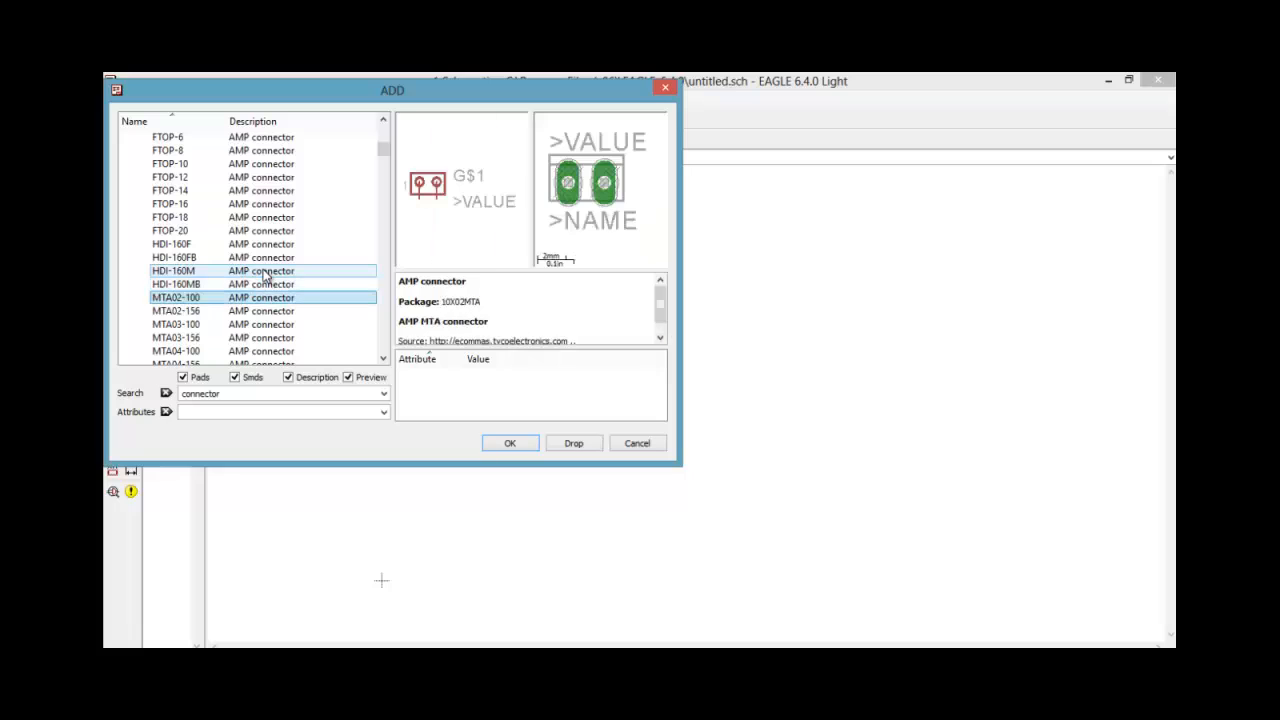
# Place one MTA02-100 two-pin connector, rotated vertically, beside diodes D1 and D2 on the input side, and finish adding parts
pyautogui.doubleClick(206, 298)
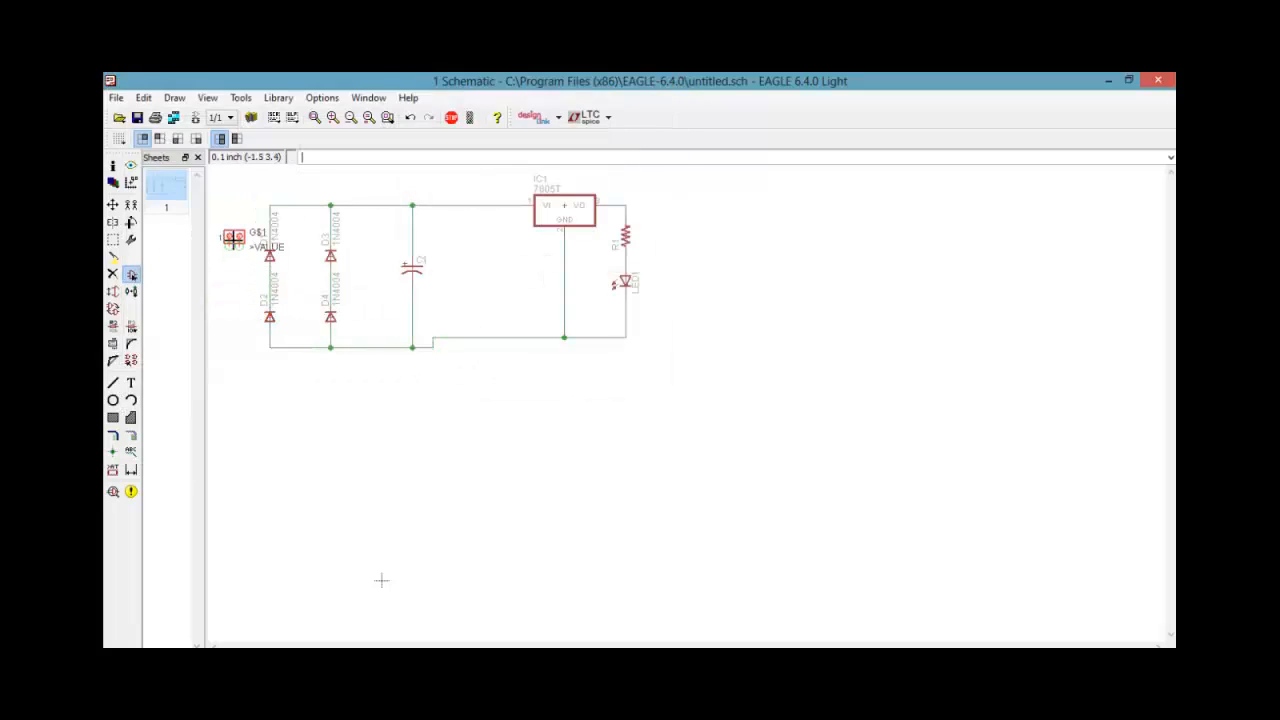
pyautogui.rightClick(233, 237)
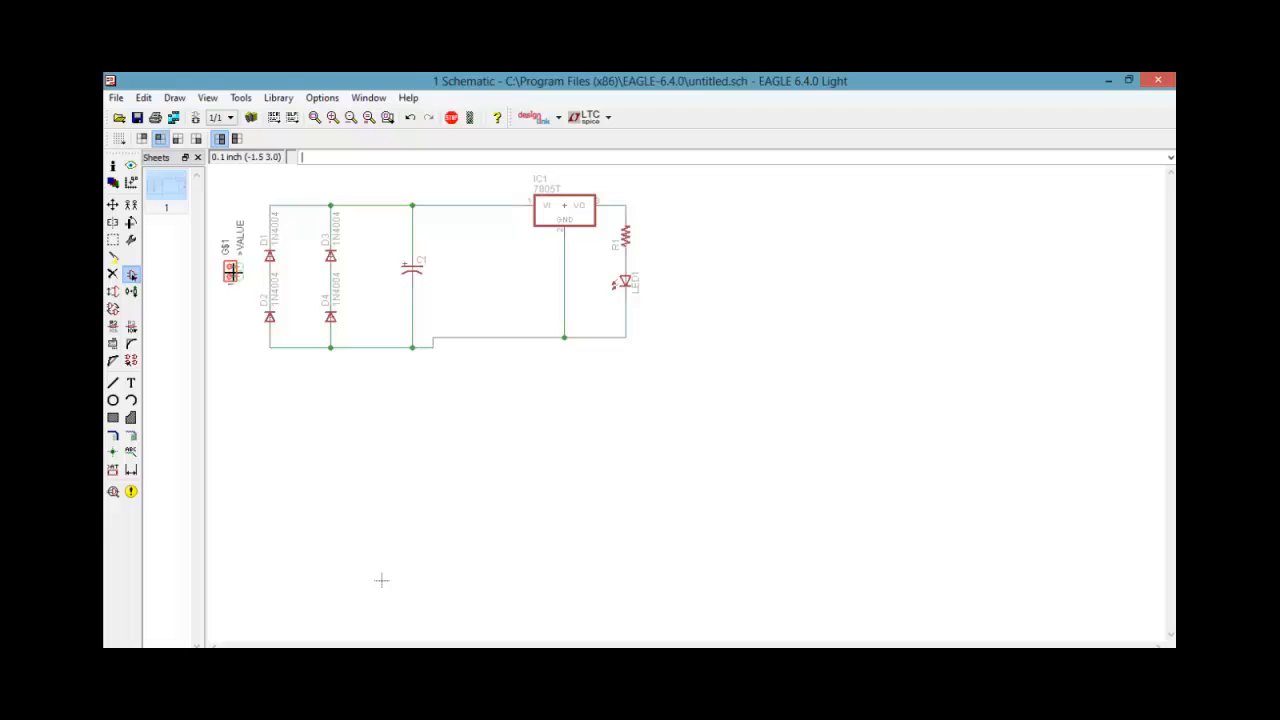
pyautogui.click(231, 283)
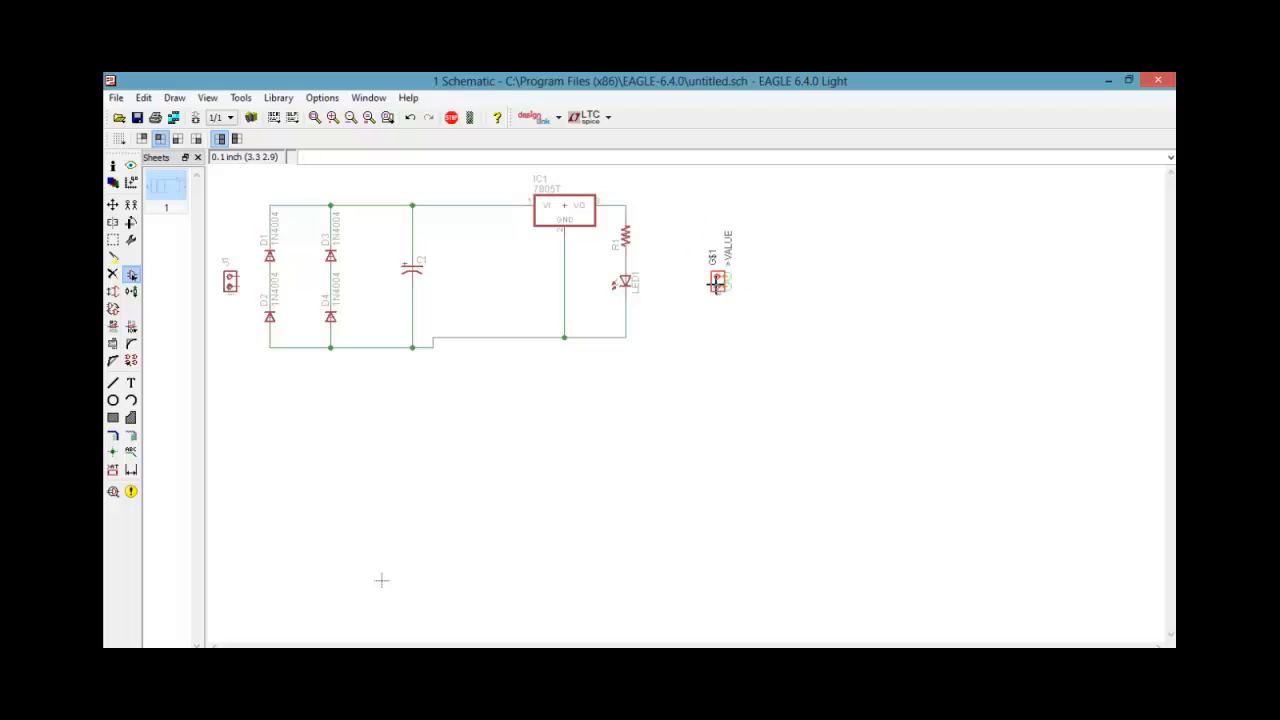
pyautogui.press('Escape')
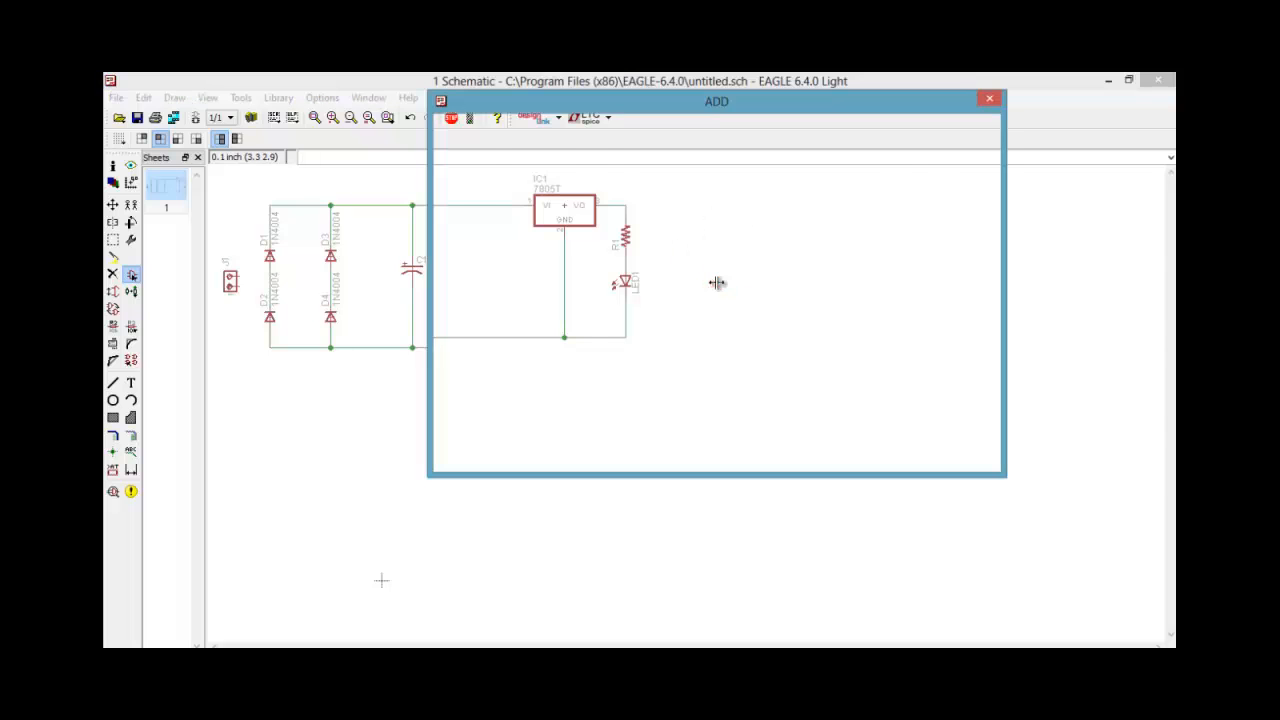
pyautogui.click(961, 455)
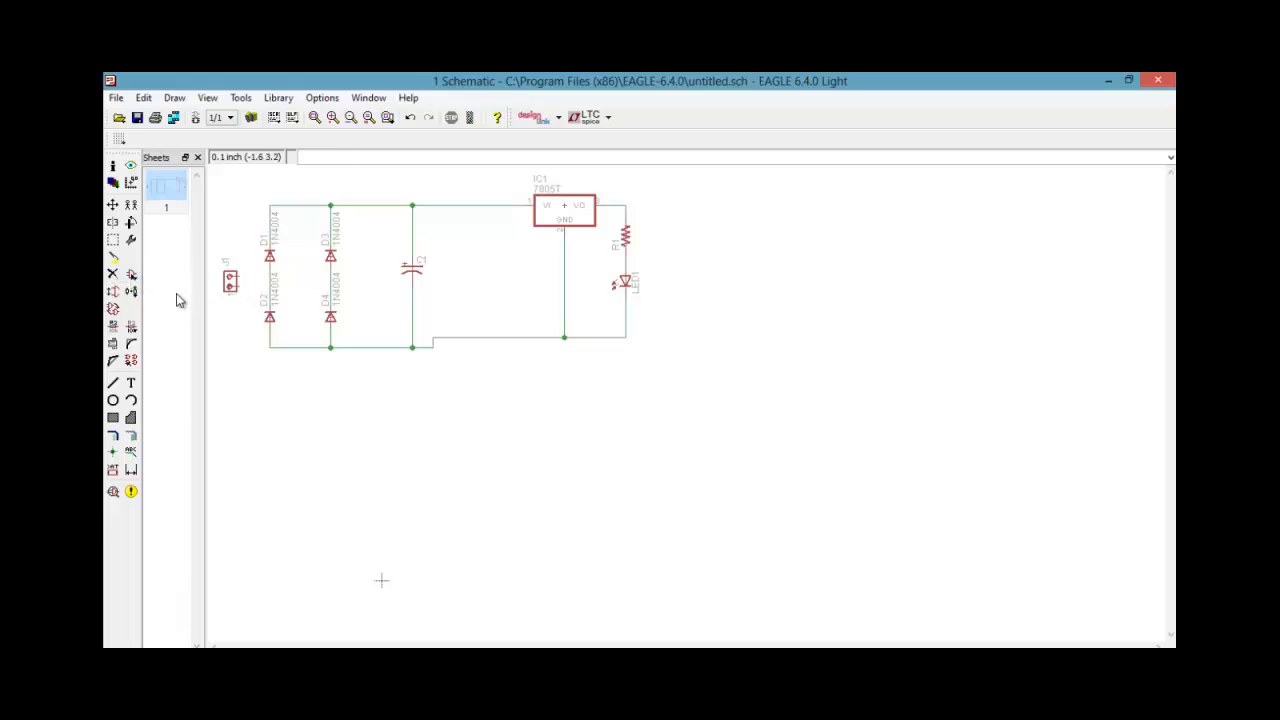
# Copy connector J1 and place the copy on the output side beyond the LED, turned 180° from the original
pyautogui.click(131, 206)
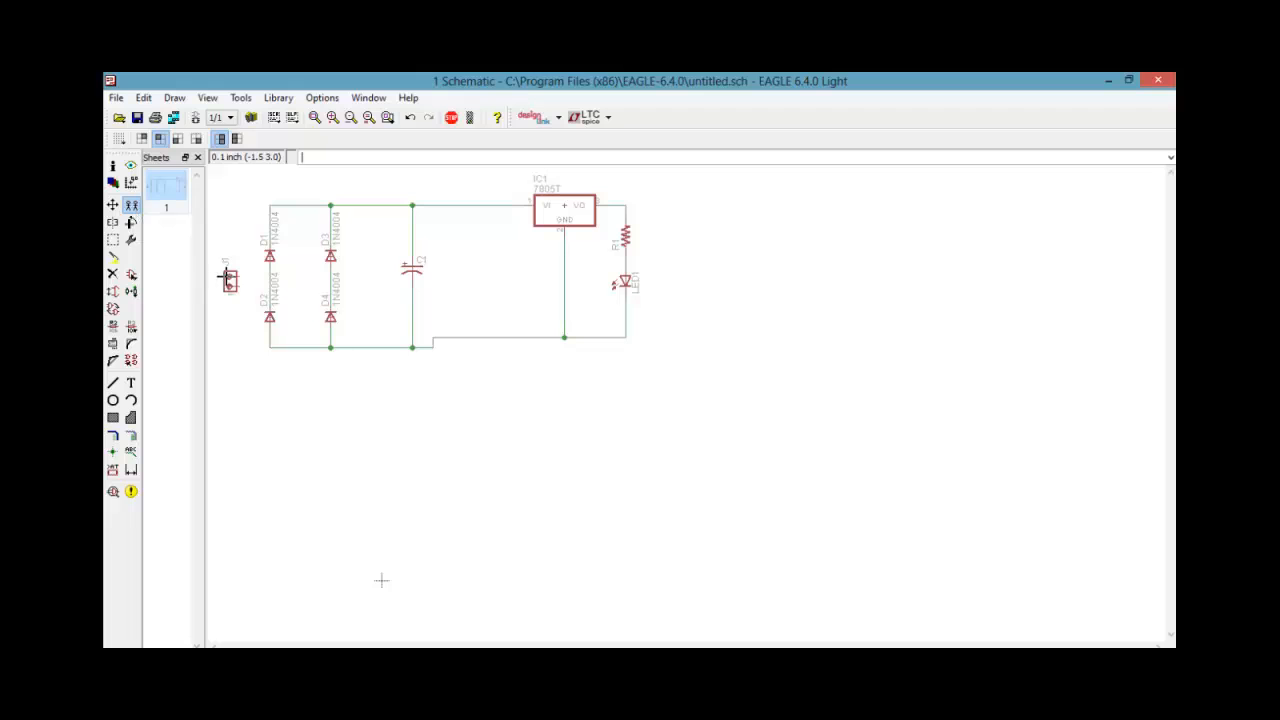
pyautogui.click(230, 280)
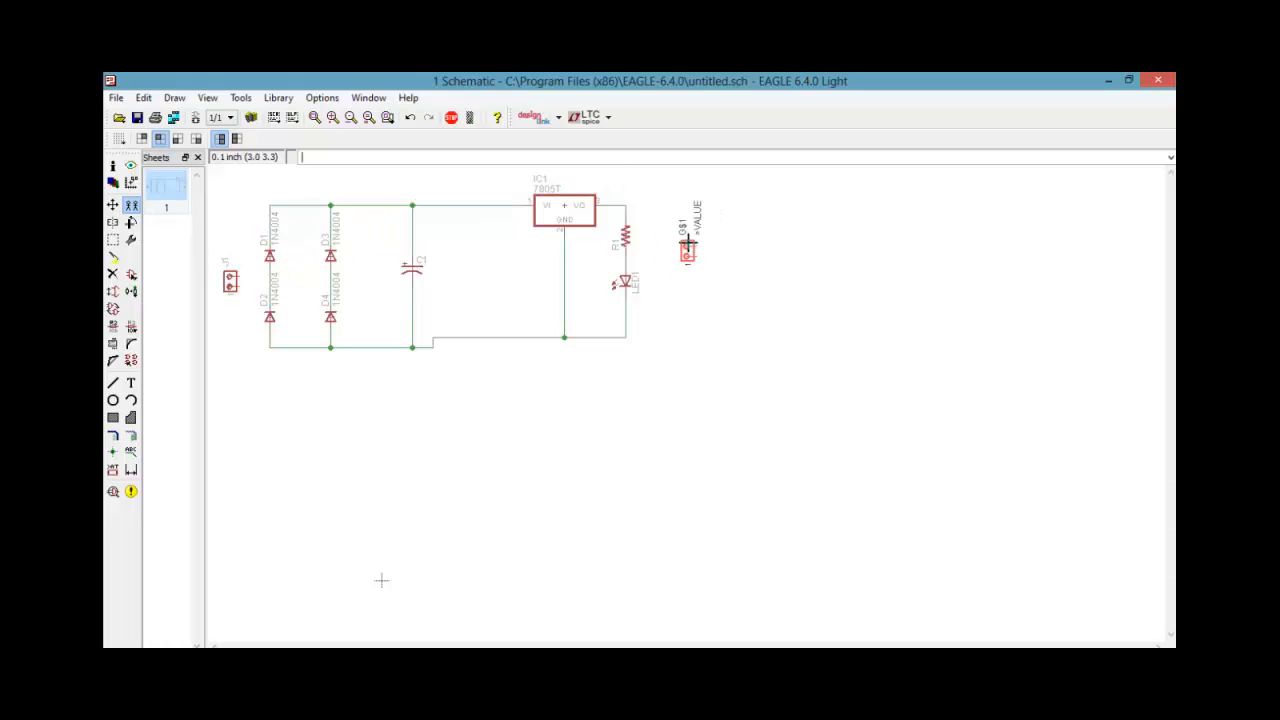
pyautogui.rightClick(687, 245)
pyautogui.rightClick(684, 250)
pyautogui.rightClick(683, 263)
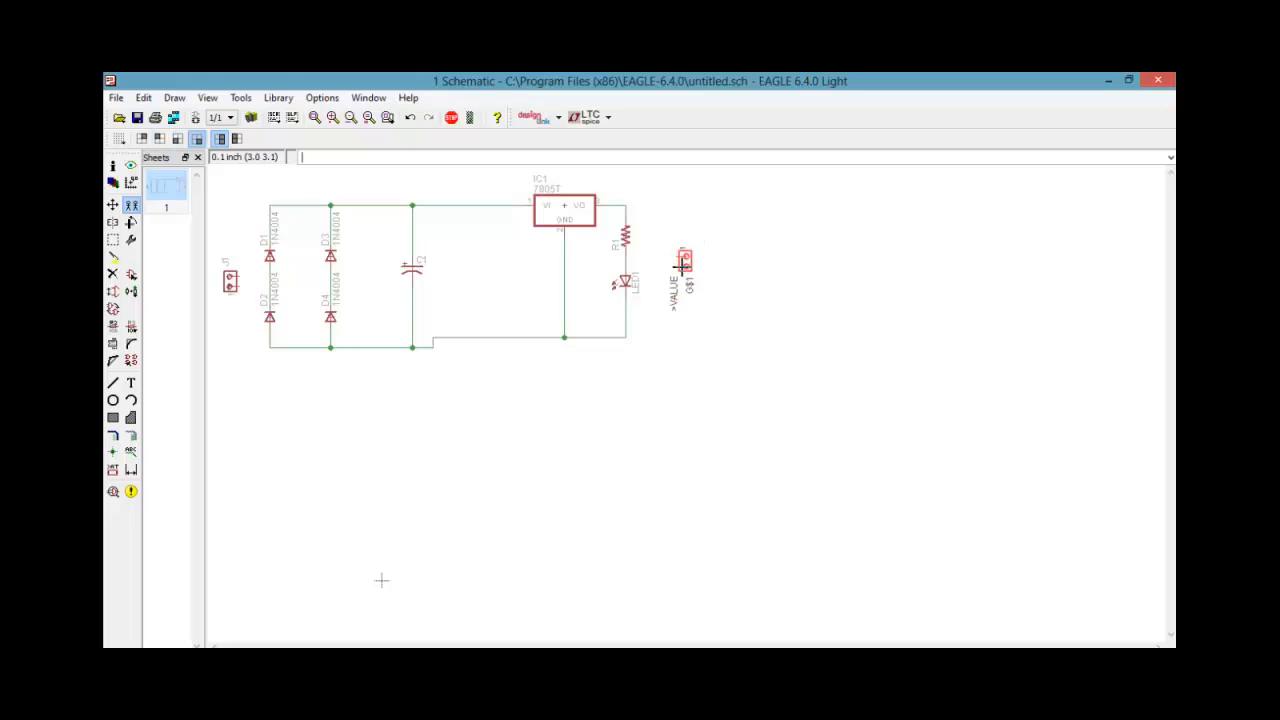
pyautogui.click(683, 262)
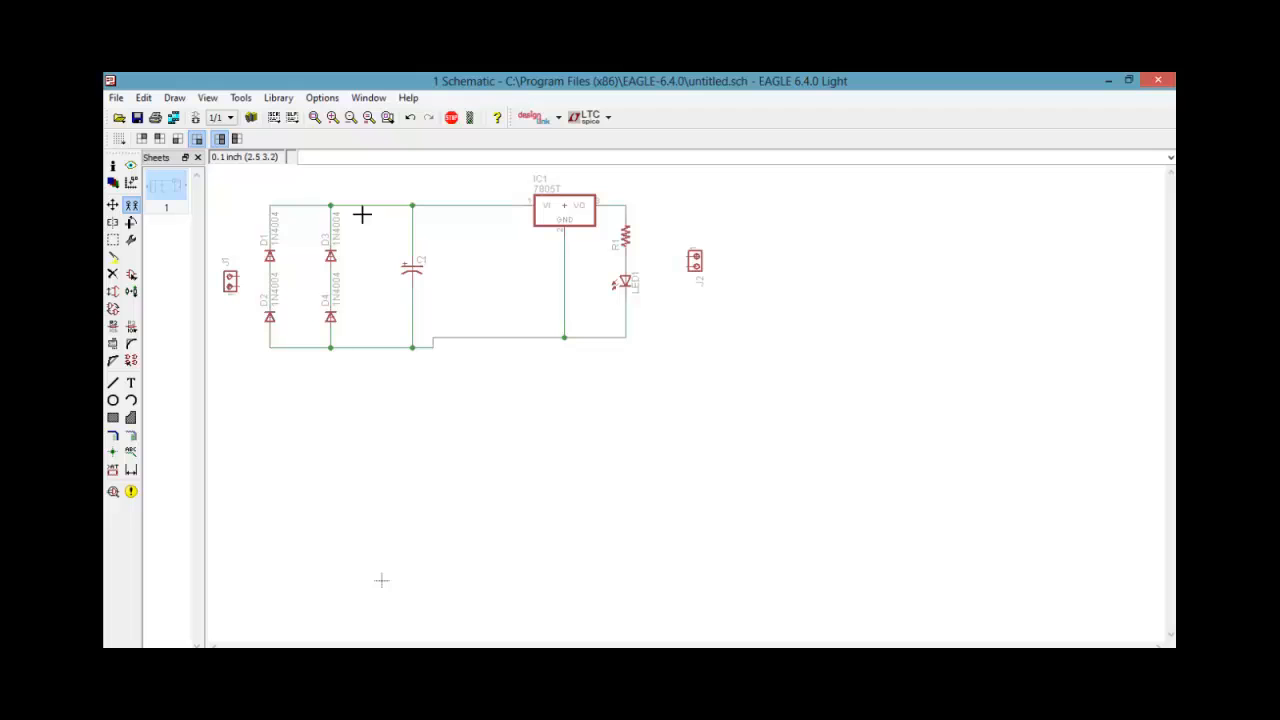
# Try wiring J1's upper pin to the net above D1, and undo the wire running down from its lower pin
pyautogui.click(131, 436)
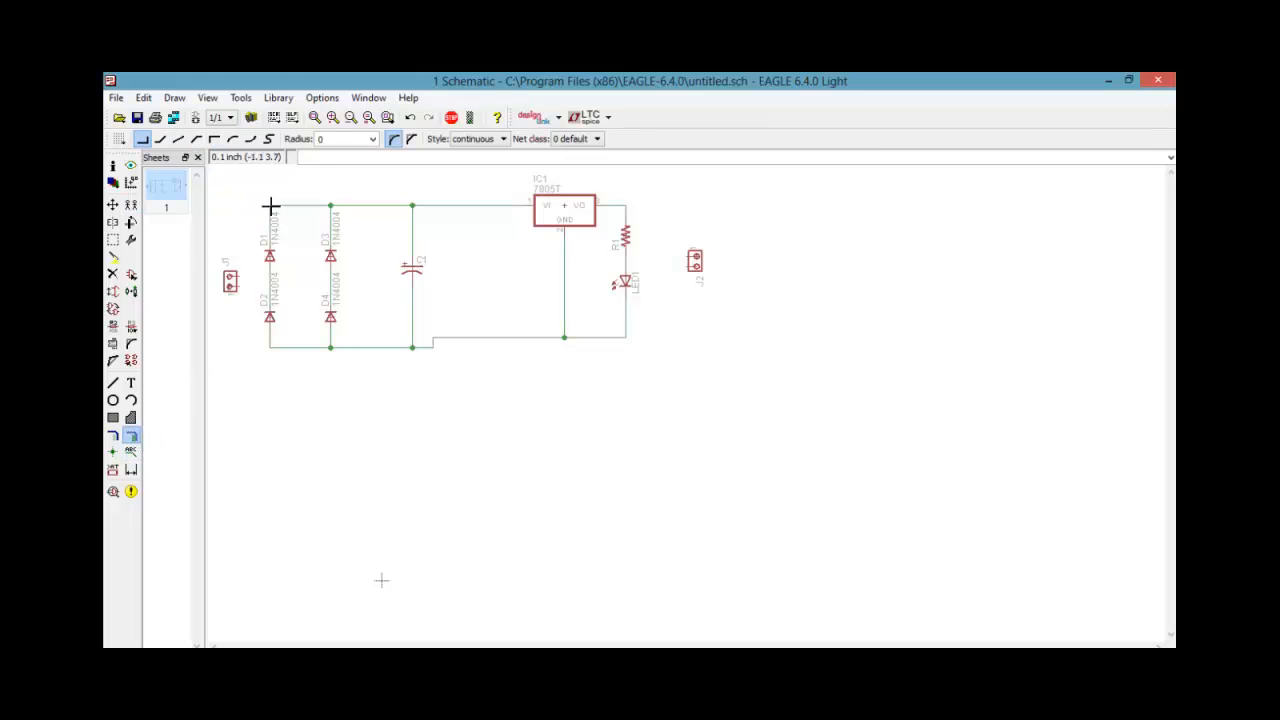
pyautogui.click(270, 206)
pyautogui.click(246, 277)
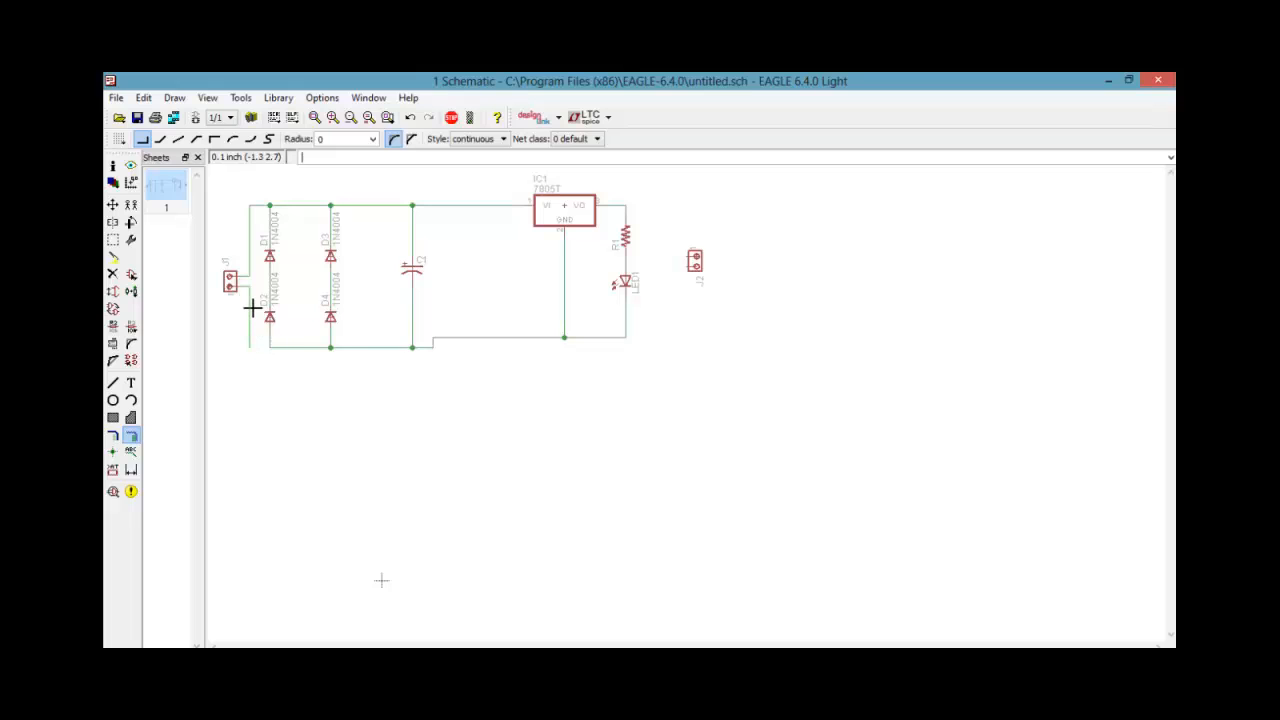
pyautogui.hotkey('ctrl', 'z')
# Connect J1's lower pin with a net to the junction between diodes D3 and D4
pyautogui.click(238, 285)
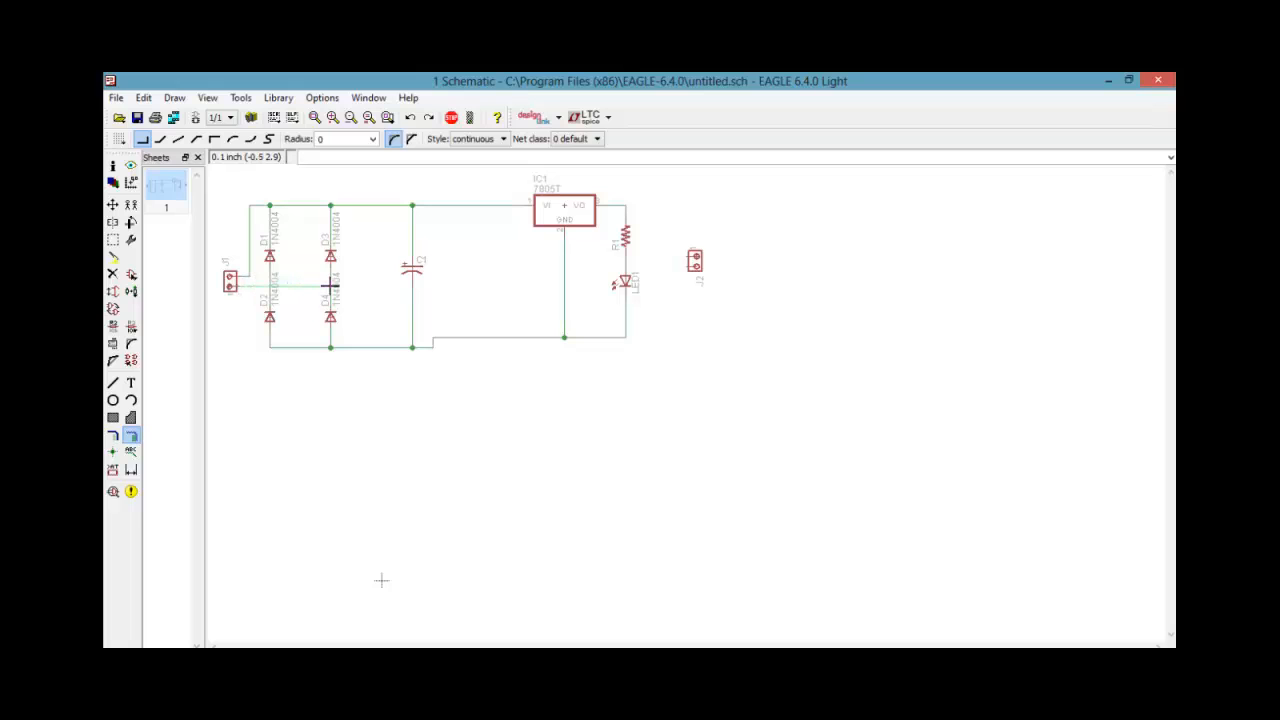
pyautogui.click(330, 285)
# Delete J1's wire to the upper rail and connect its upper pin to the D1–D2 junction, merging the nets as N$5
pyautogui.click(113, 275)
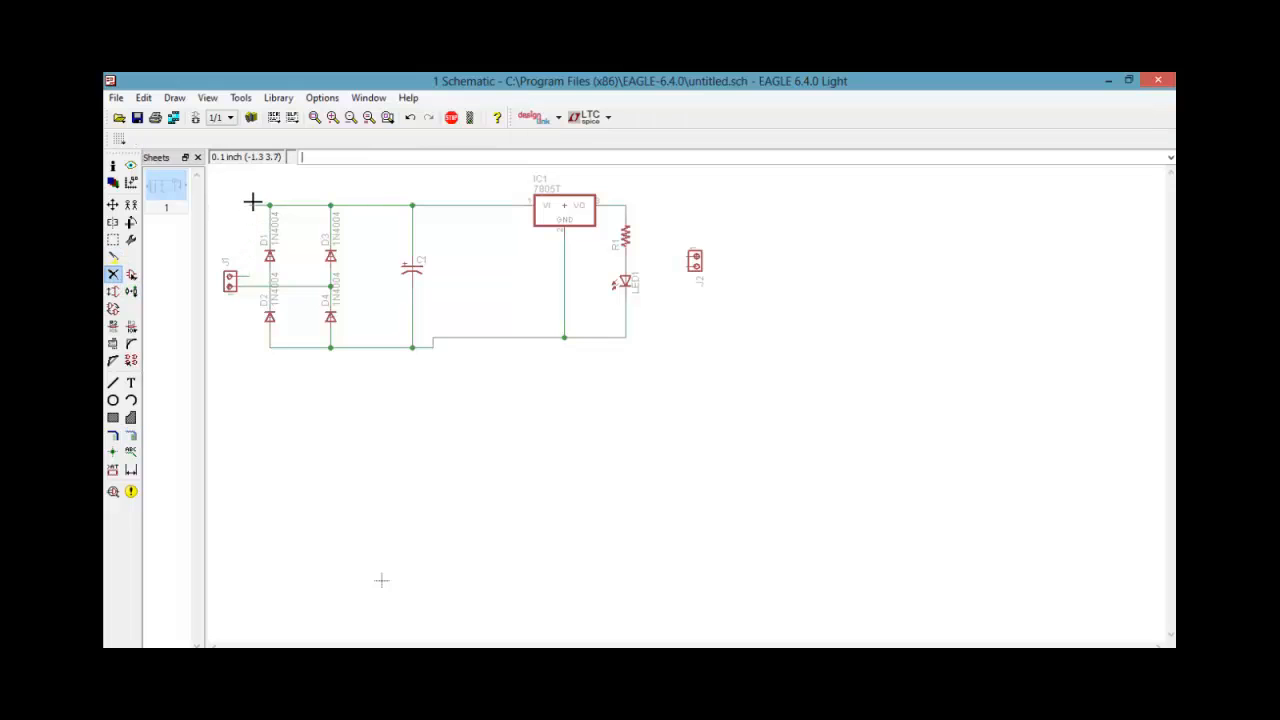
pyautogui.click(252, 205)
pyautogui.click(131, 436)
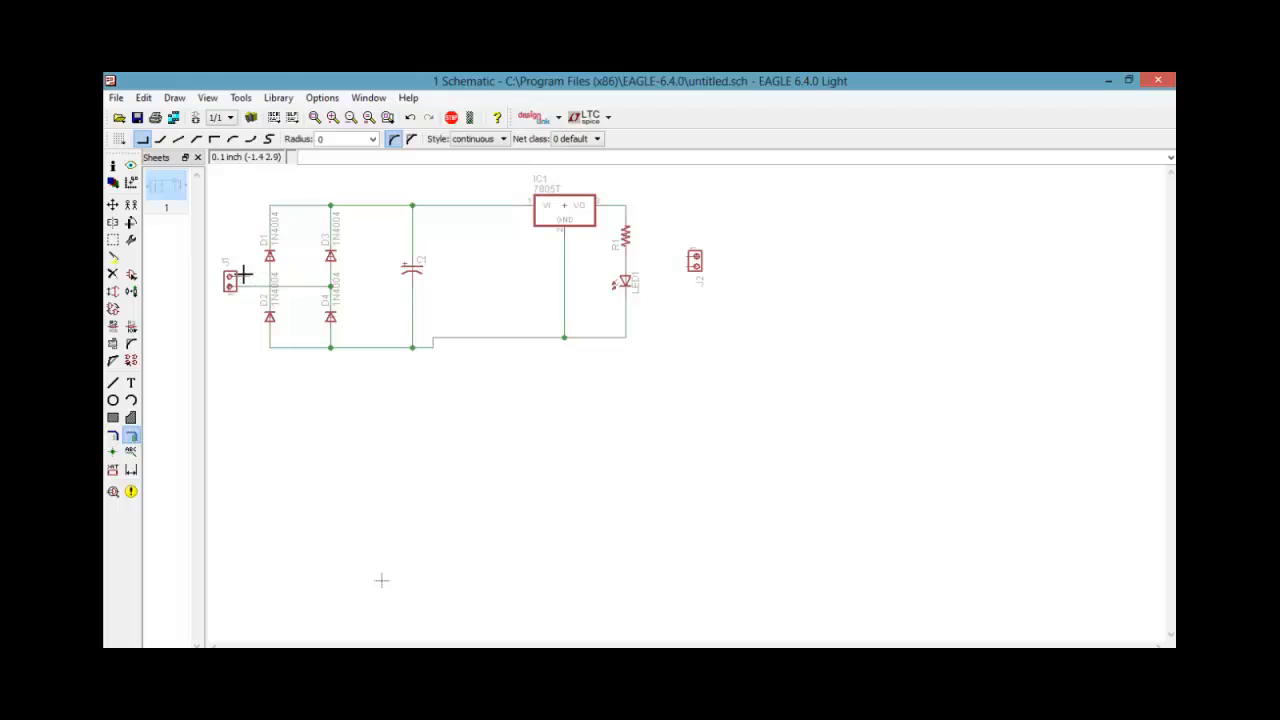
pyautogui.click(247, 275)
pyautogui.click(268, 275)
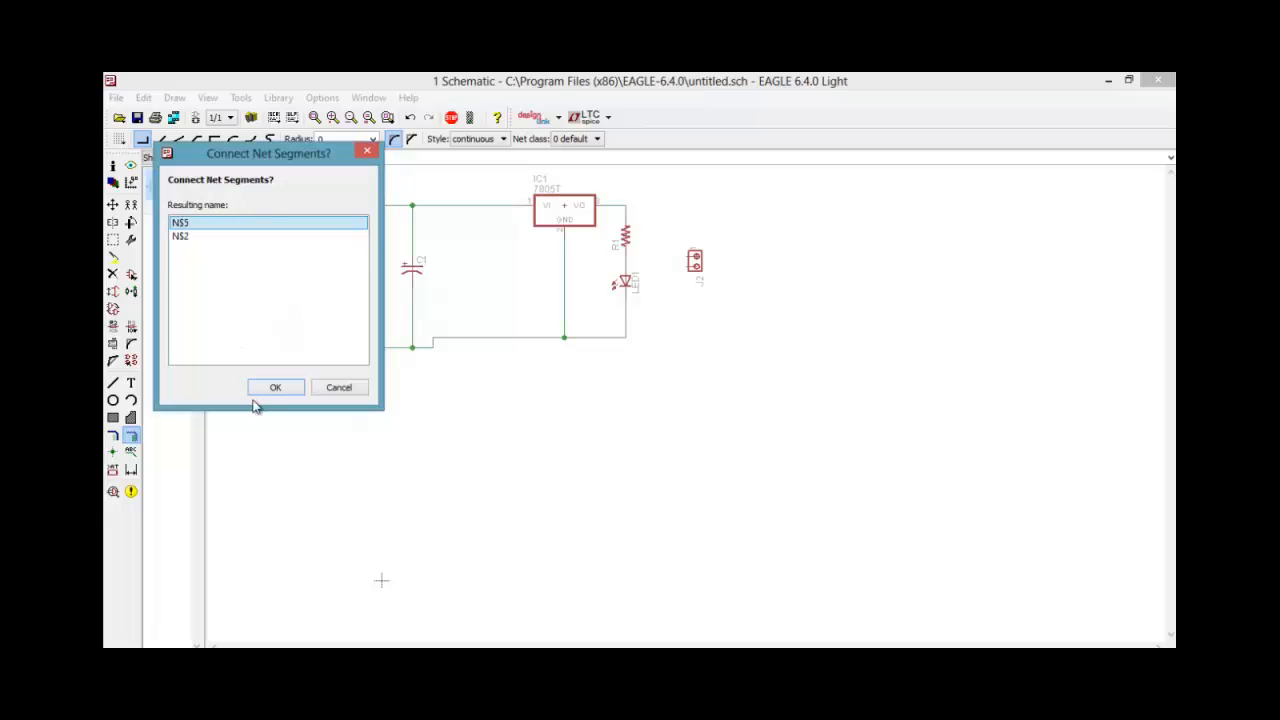
pyautogui.click(288, 393)
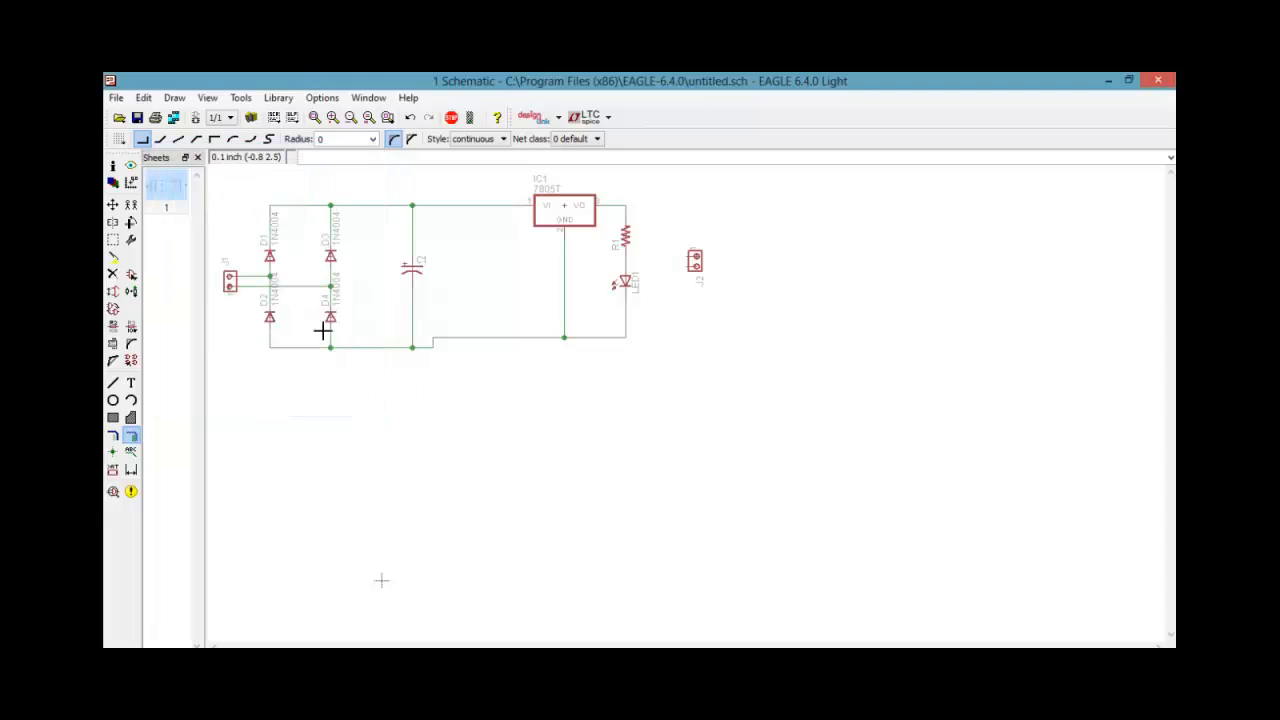
# Wire J2's upper pin to the regulator's VO net above R1 and its lower pin to the GND net below the LED
pyautogui.click(687, 256)
pyautogui.click(664, 206)
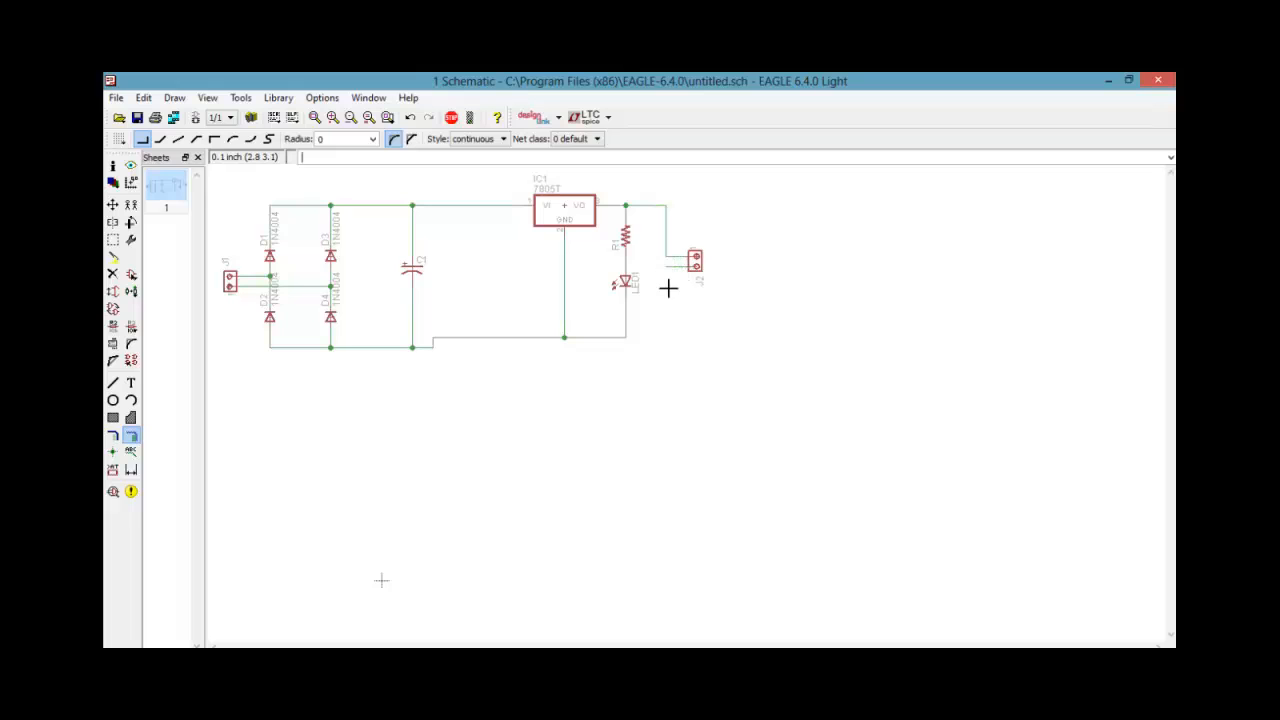
pyautogui.click(666, 335)
pyautogui.click(626, 336)
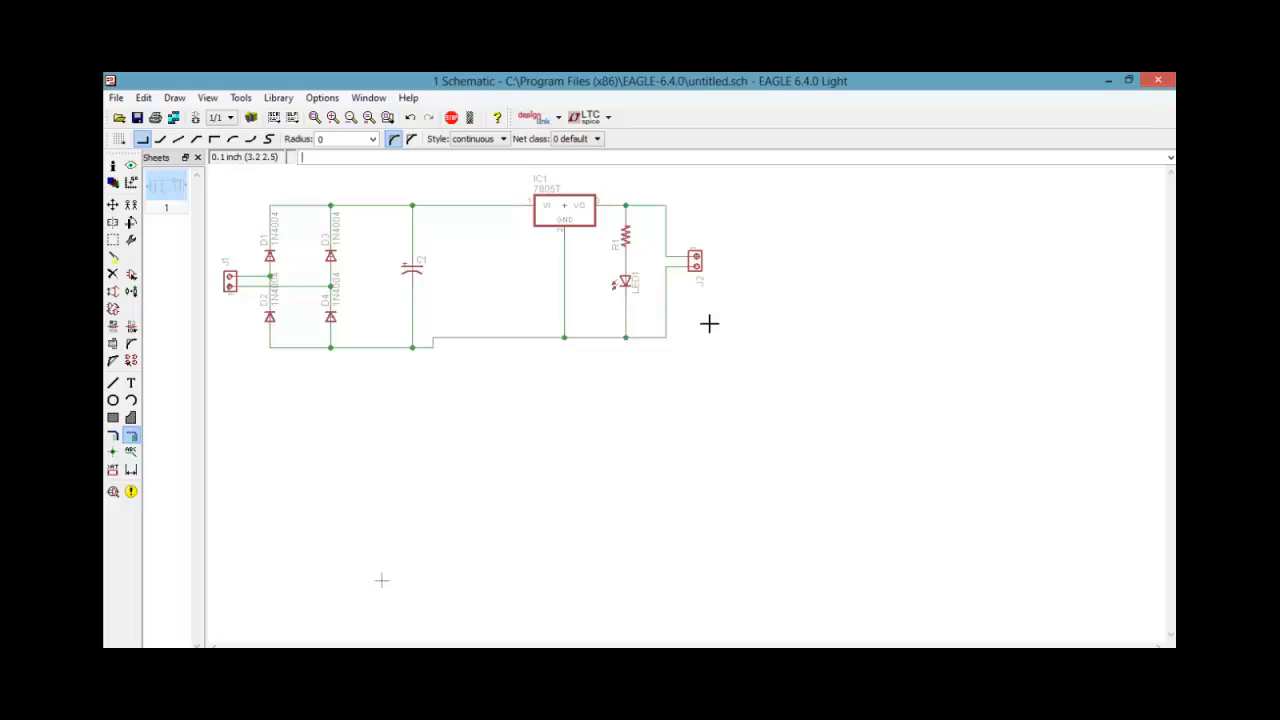